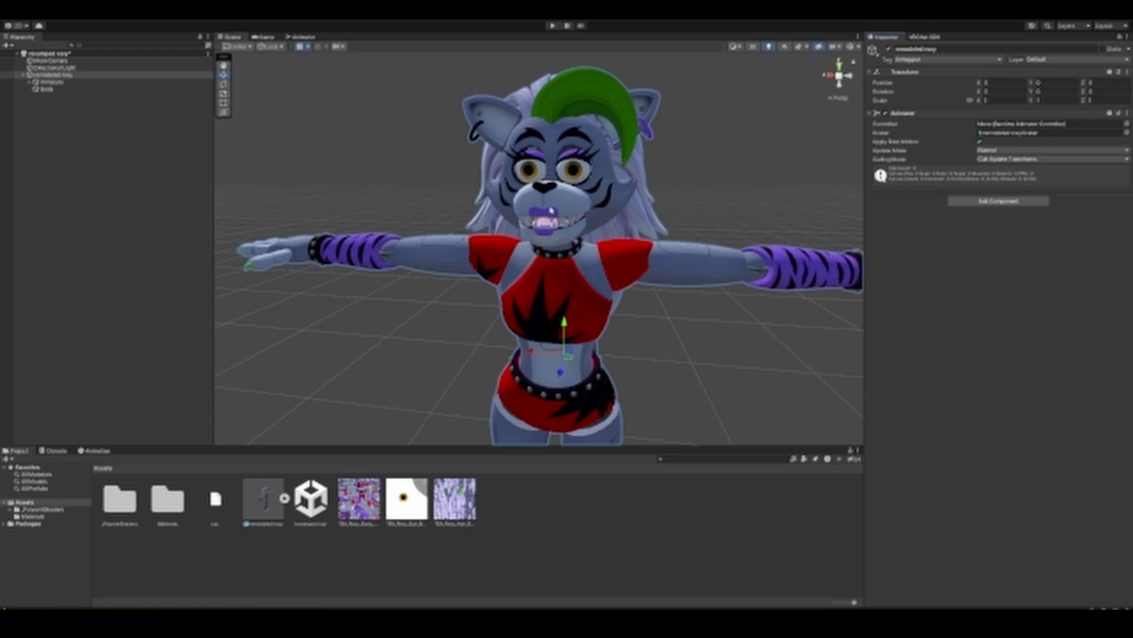
pyautogui.scroll(-3, 583, 307)
pyautogui.scroll(-1, 581, 379)
pyautogui.moveTo(592, 405); pyautogui.dragTo(599, 347, button='middle')
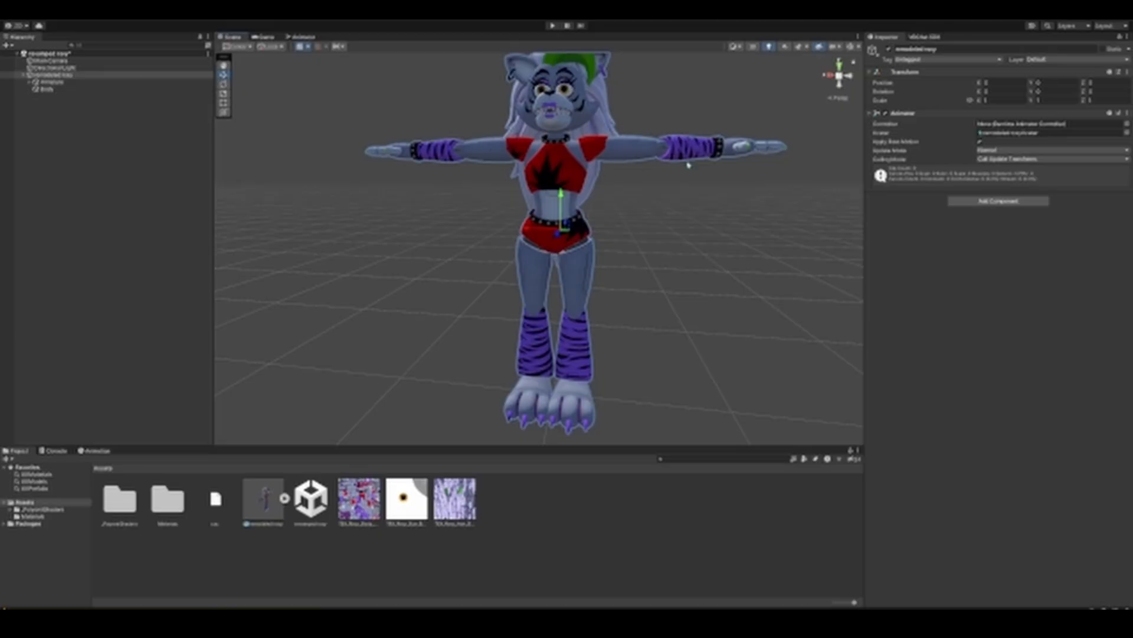
pyautogui.moveTo(603, 176); pyautogui.dragTo(582, 262, button='middle')
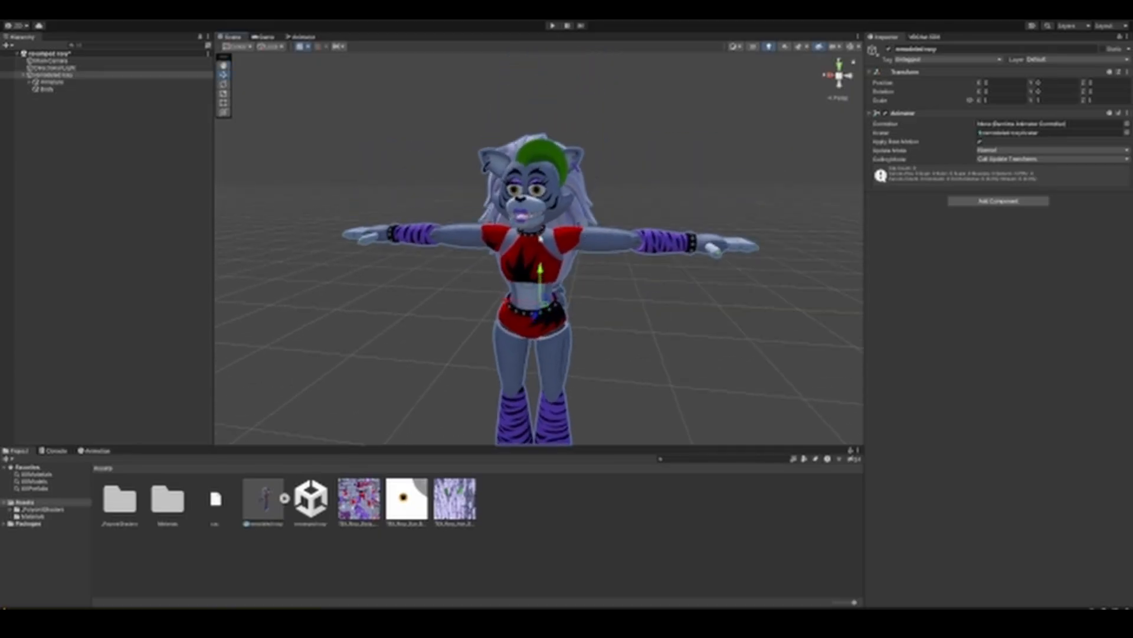
pyautogui.scroll(2, 613, 355)
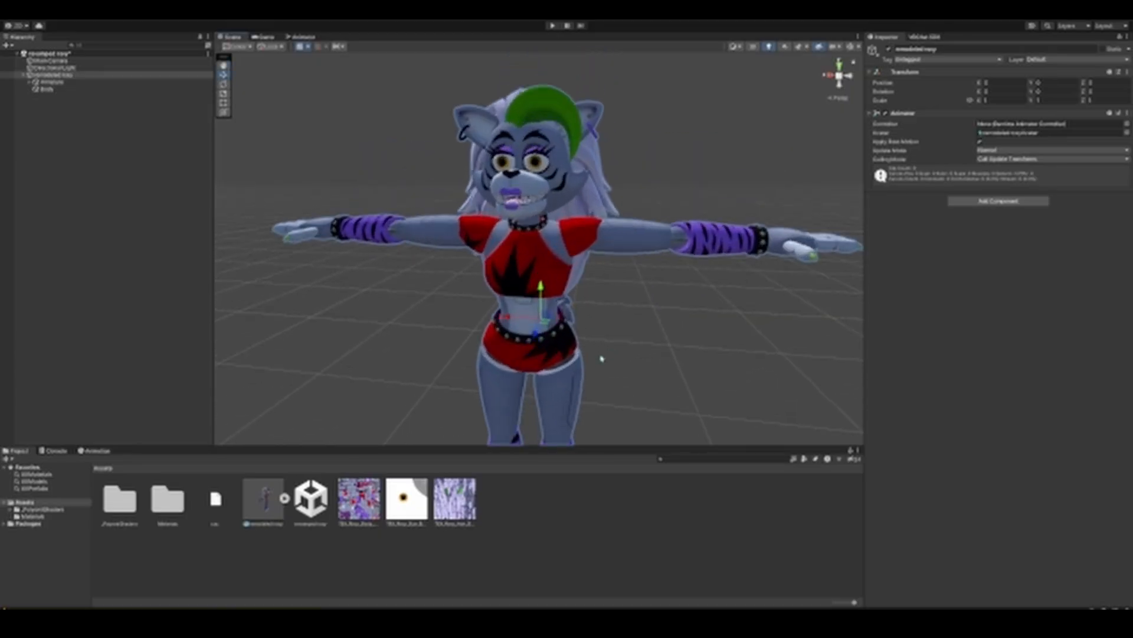
# Step: Check the animation type in the remodeled roxy model's rig import settings and open its avatar configuration
pyautogui.click(264, 499)
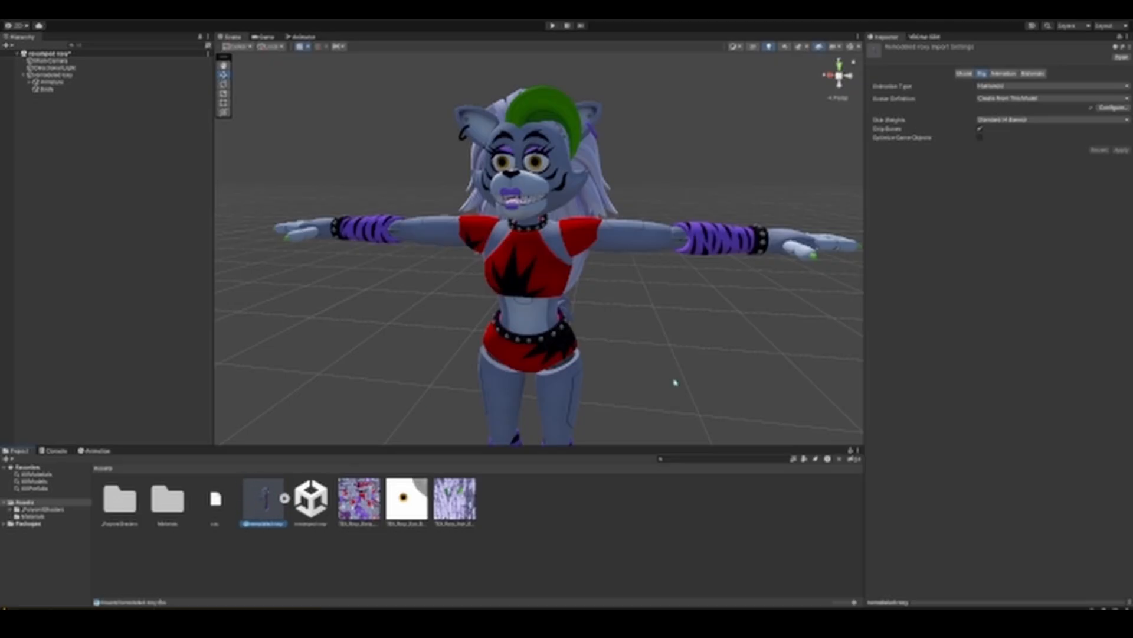
pyautogui.click(1008, 89)
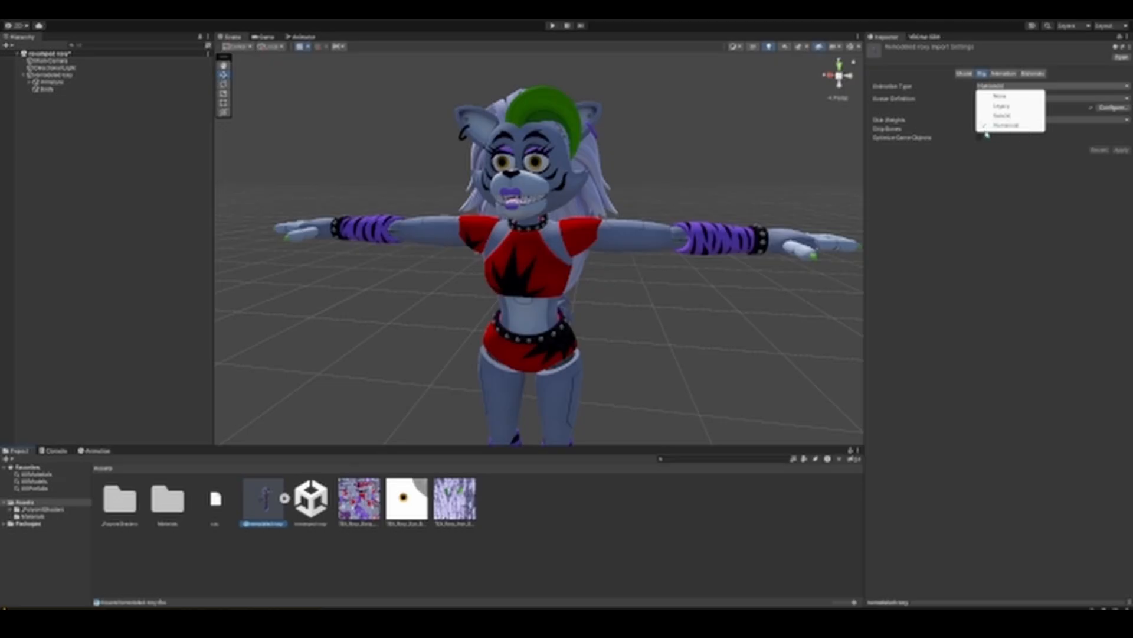
pyautogui.click(1042, 181)
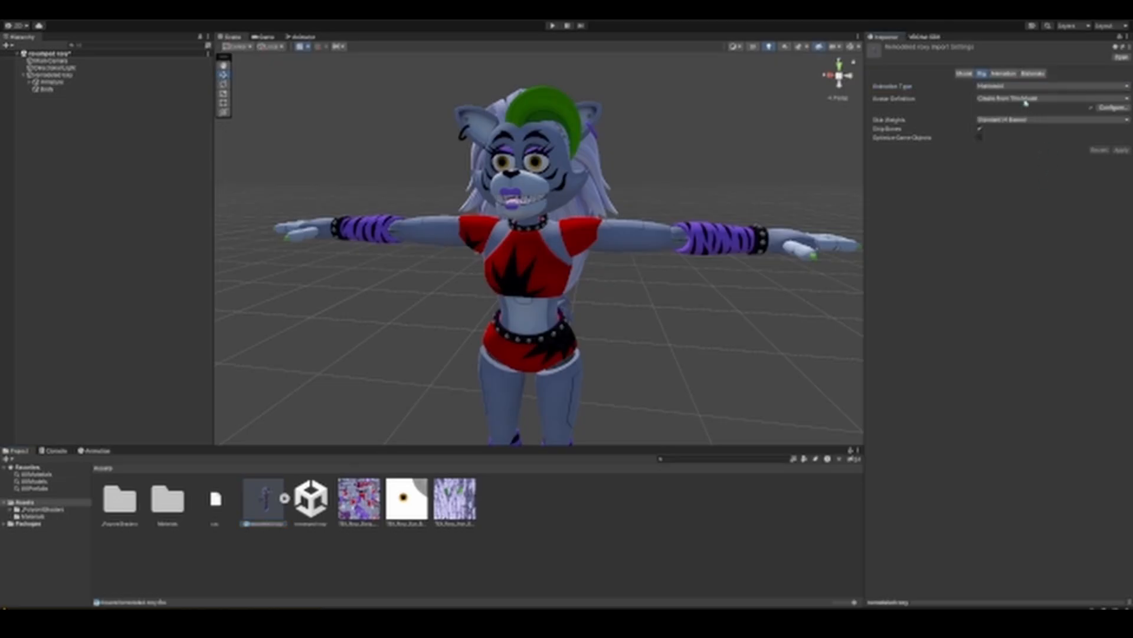
pyautogui.click(1113, 108)
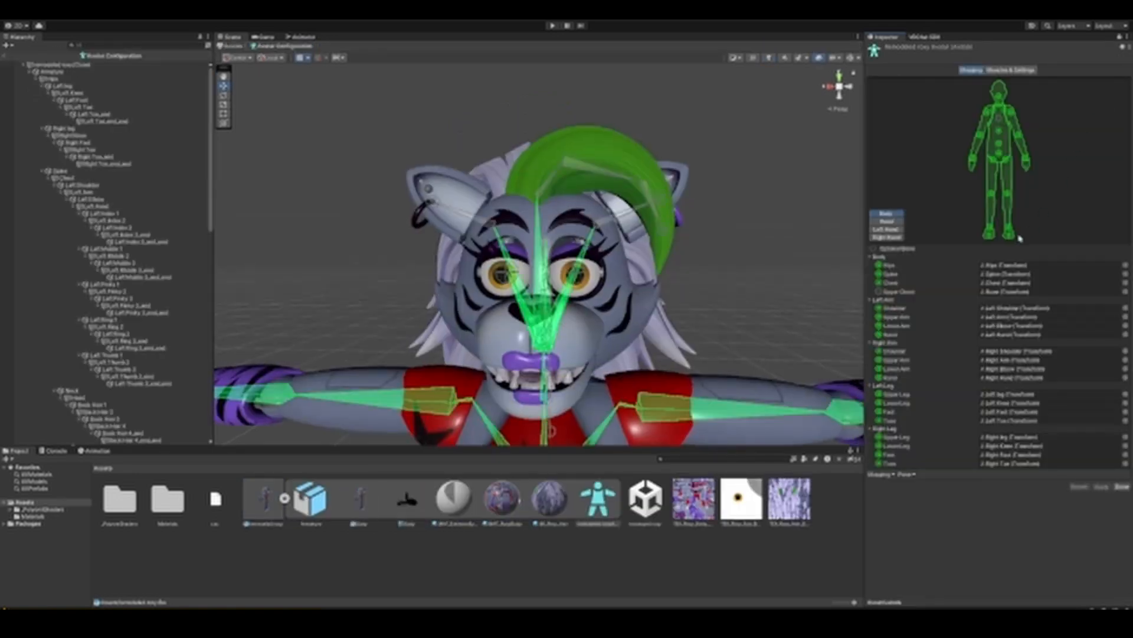
# Step: Examine the humanoid bone mapping against the model's skeleton from several angles, and leave the avatar configuration
pyautogui.scroll(-3, 658, 299)
pyautogui.moveTo(659, 299); pyautogui.dragTo(644, 247, button='middle')
pyautogui.scroll(-3, 651, 216)
pyautogui.keyDown('alt'); pyautogui.moveTo(678, 253); pyautogui.dragTo(549, 253); pyautogui.keyUp('alt')
pyautogui.moveTo(666, 248); pyautogui.dragTo(600, 267, button='middle')
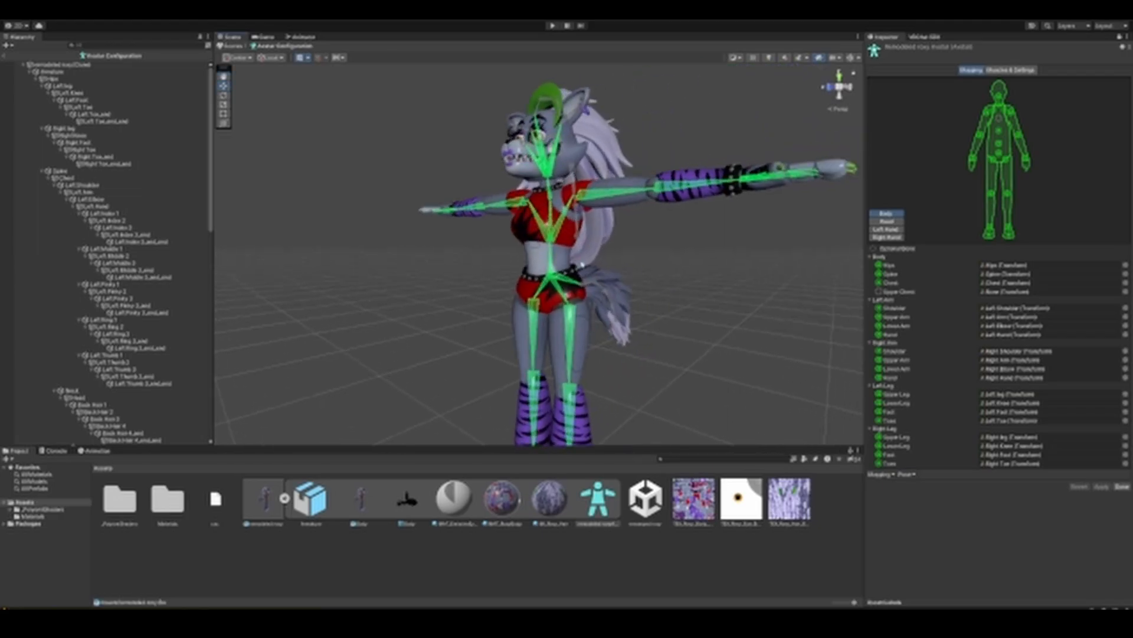
pyautogui.scroll(-2, 600, 268)
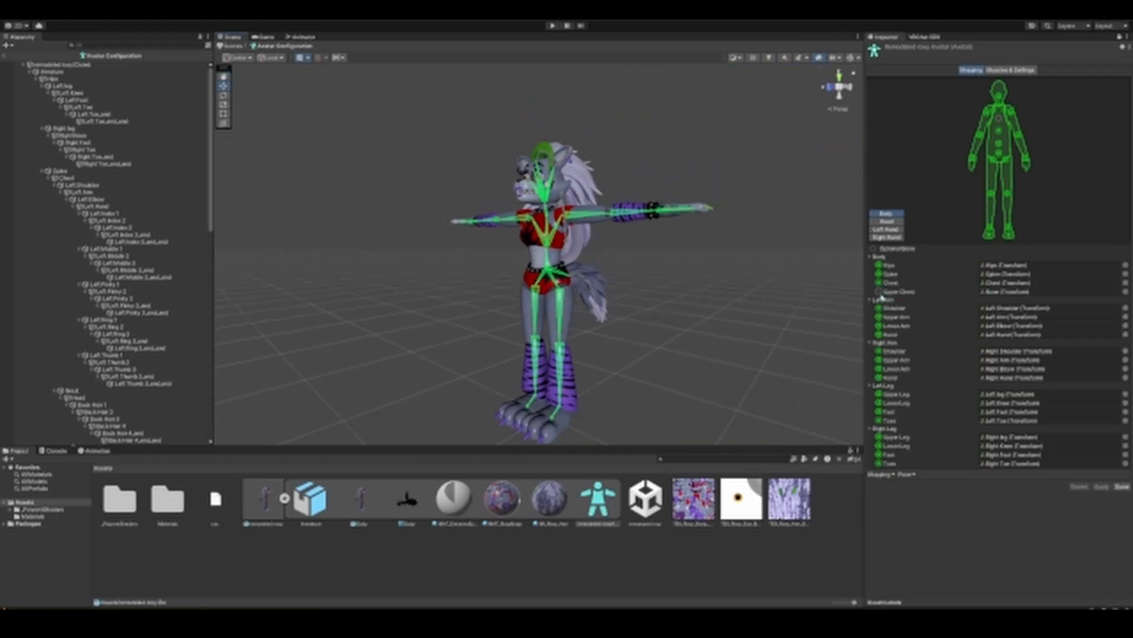
pyautogui.keyDown('alt'); pyautogui.moveTo(612, 258); pyautogui.dragTo(500, 341); pyautogui.keyUp('alt')
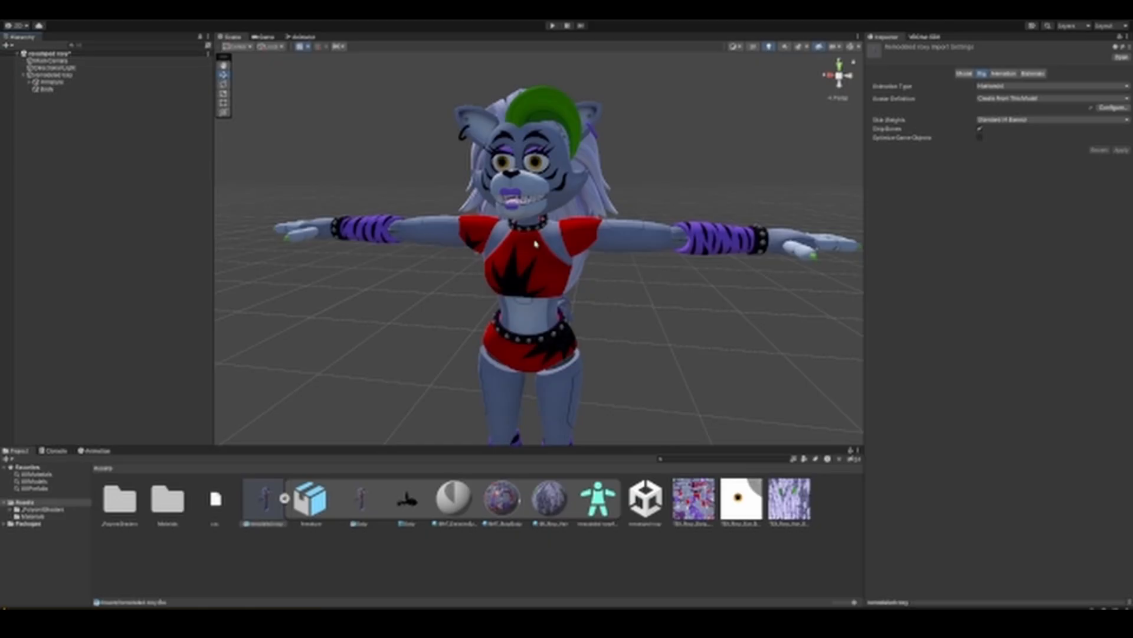
# Step: Add a VRC Avatar Descriptor component to the remodeled roxy object in the scene
pyautogui.keyDown('alt'); pyautogui.moveTo(546, 231); pyautogui.dragTo(500, 217); pyautogui.keyUp('alt')
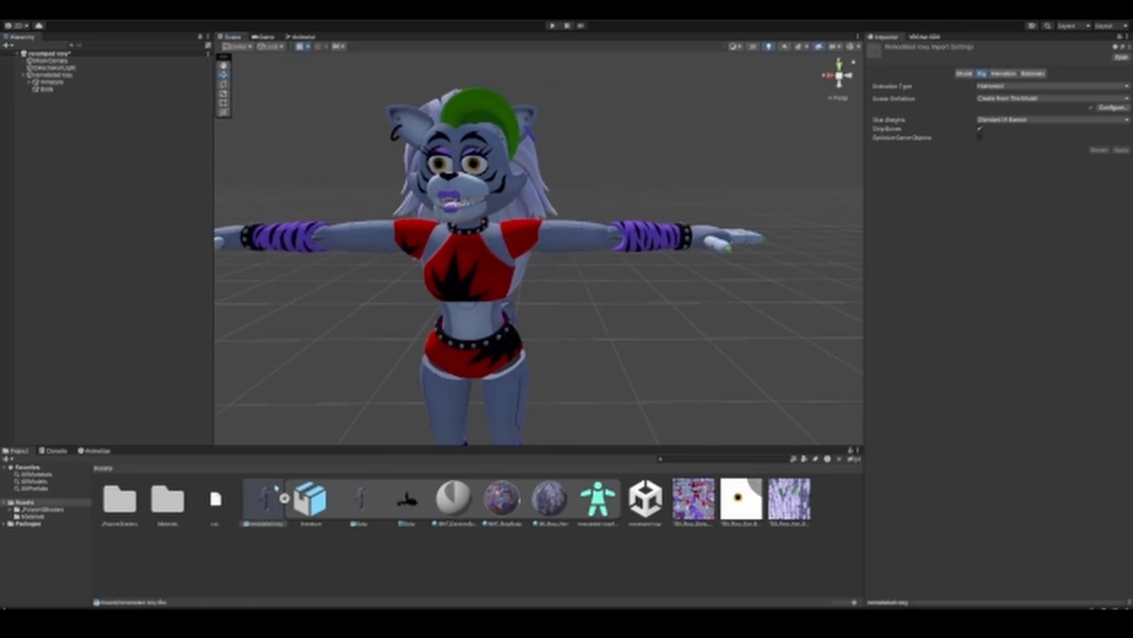
pyautogui.click(98, 76)
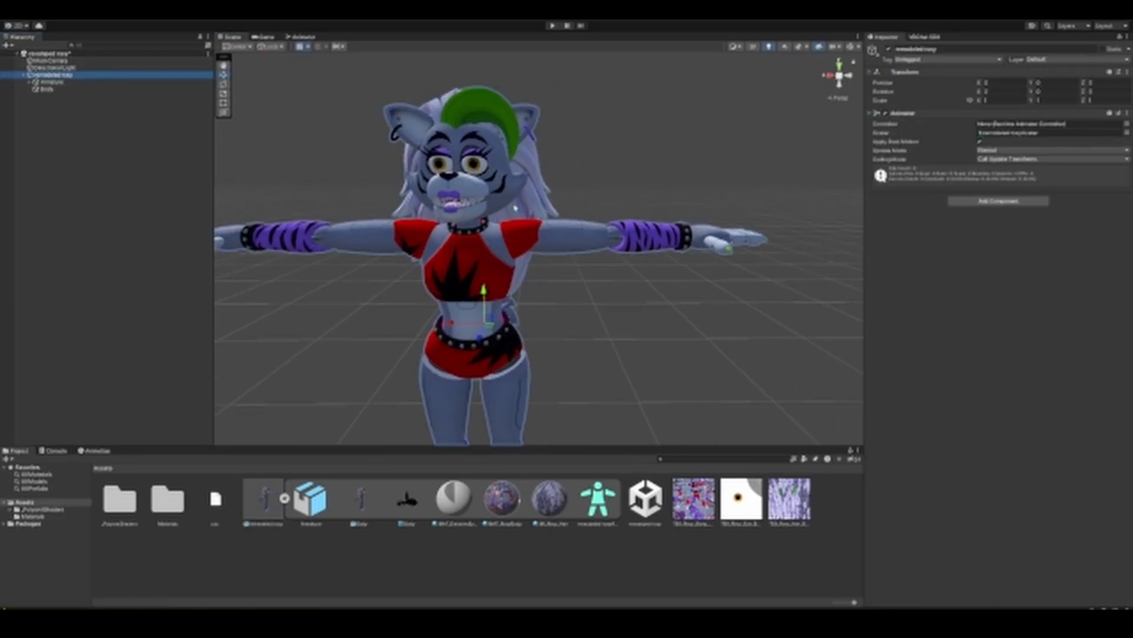
pyautogui.press('f')
pyautogui.click(1030, 203)
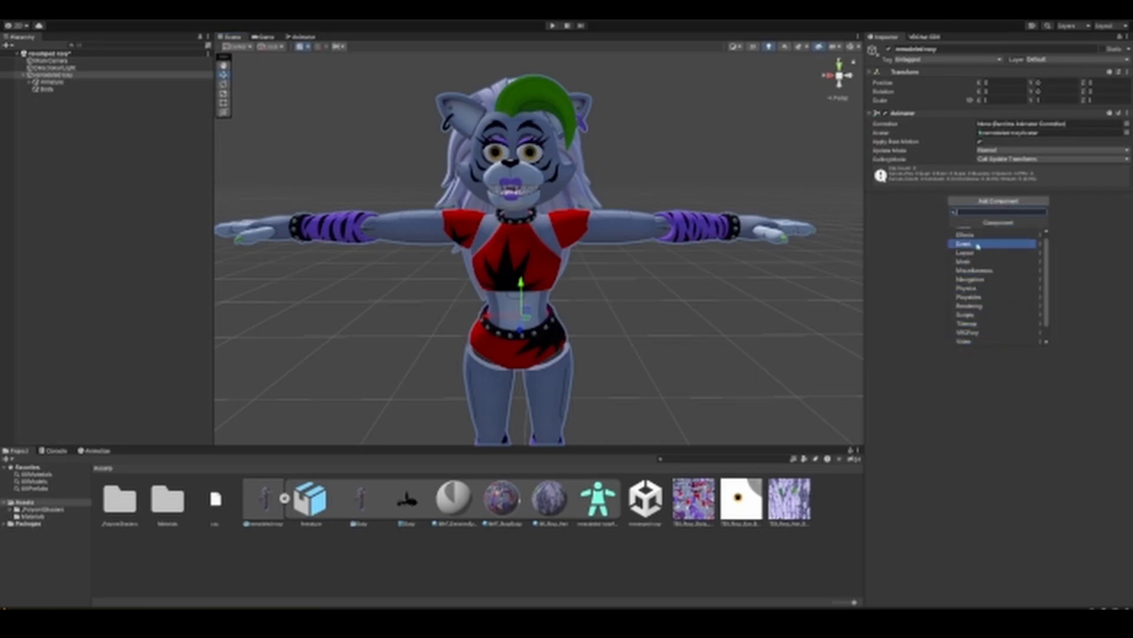
pyautogui.write('descr')
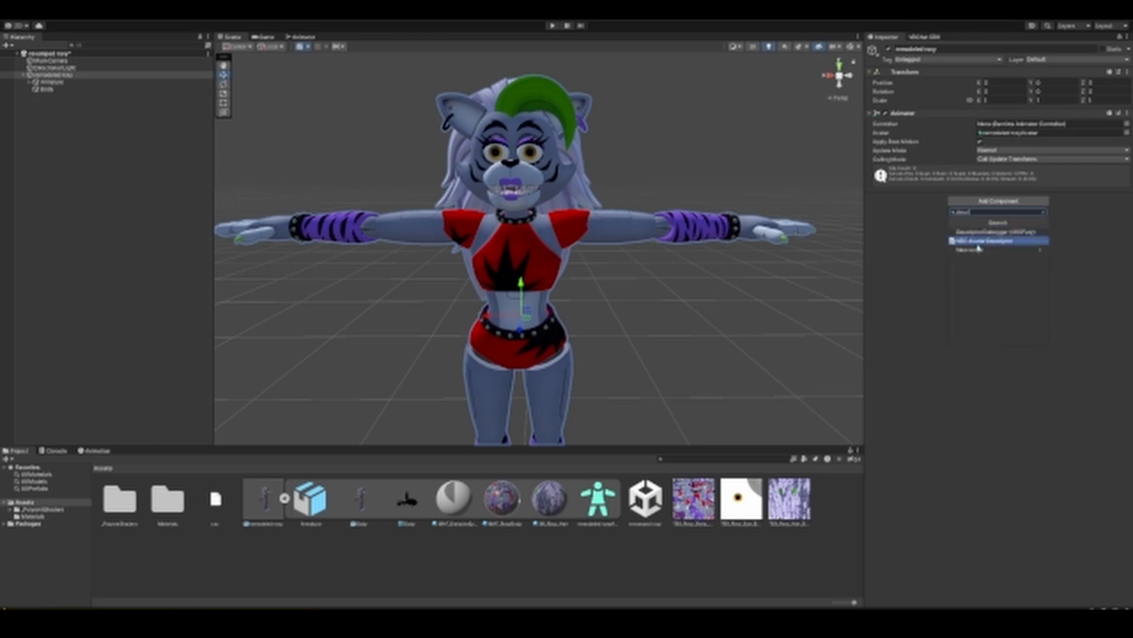
pyautogui.click(971, 241)
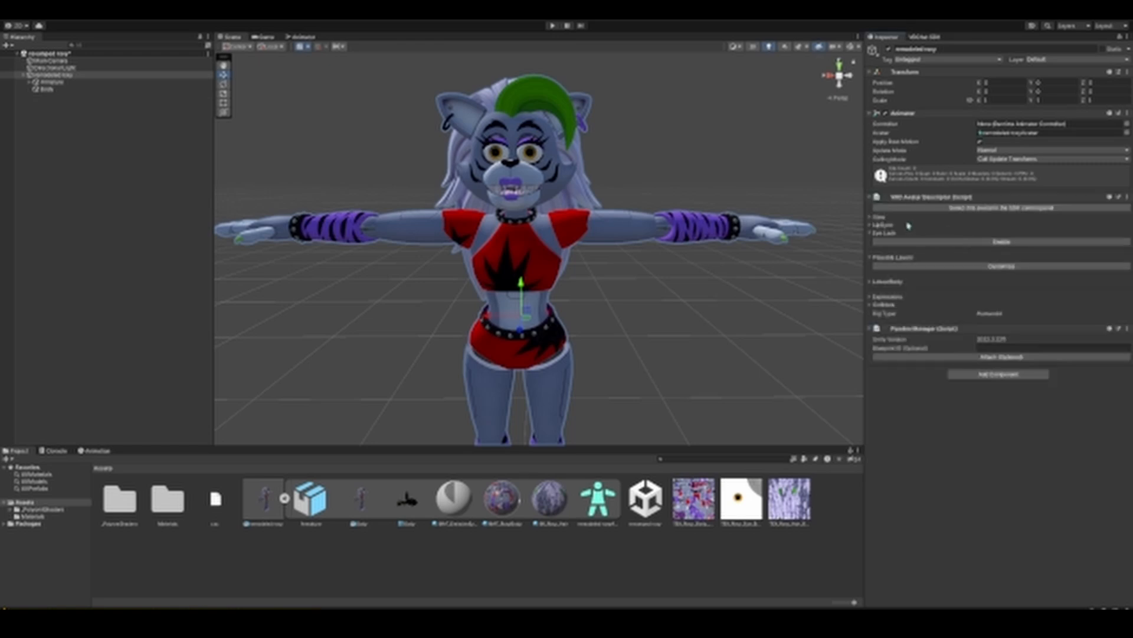
# Step: Set the avatar descriptor's LipSync mode to Jaw Flap Bone
pyautogui.moveTo(665, 189); pyautogui.dragTo(547, 202, button='right')
pyautogui.press('d')
pyautogui.scroll(3, 546, 203)
pyautogui.scroll(-2, 546, 203)
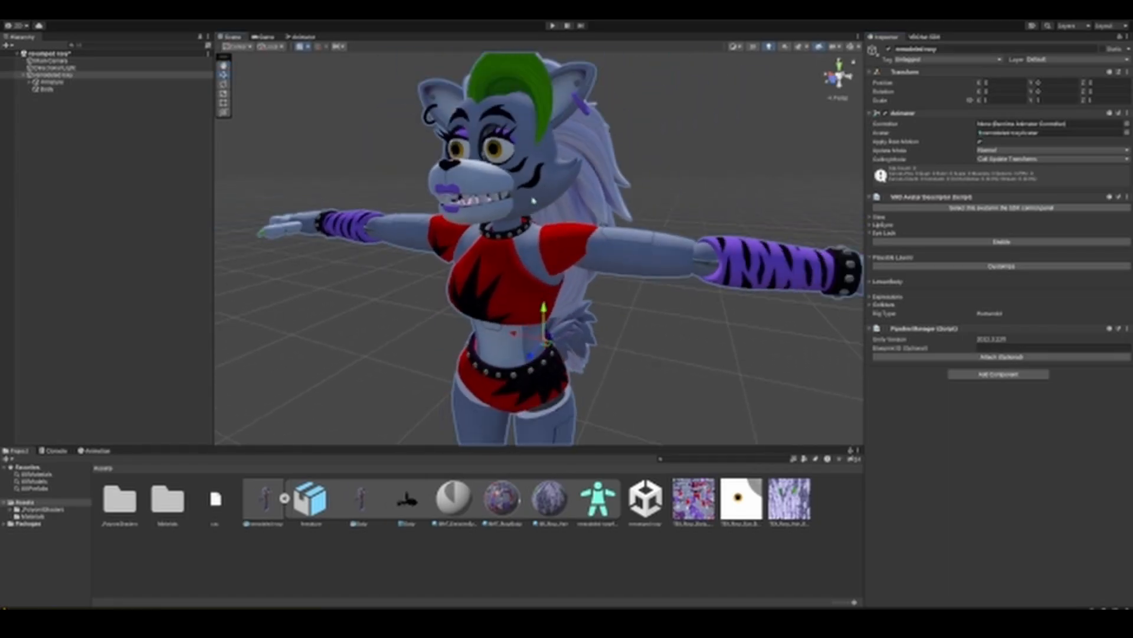
pyautogui.keyDown('alt'); pyautogui.moveTo(481, 204); pyautogui.dragTo(506, 228); pyautogui.keyUp('alt')
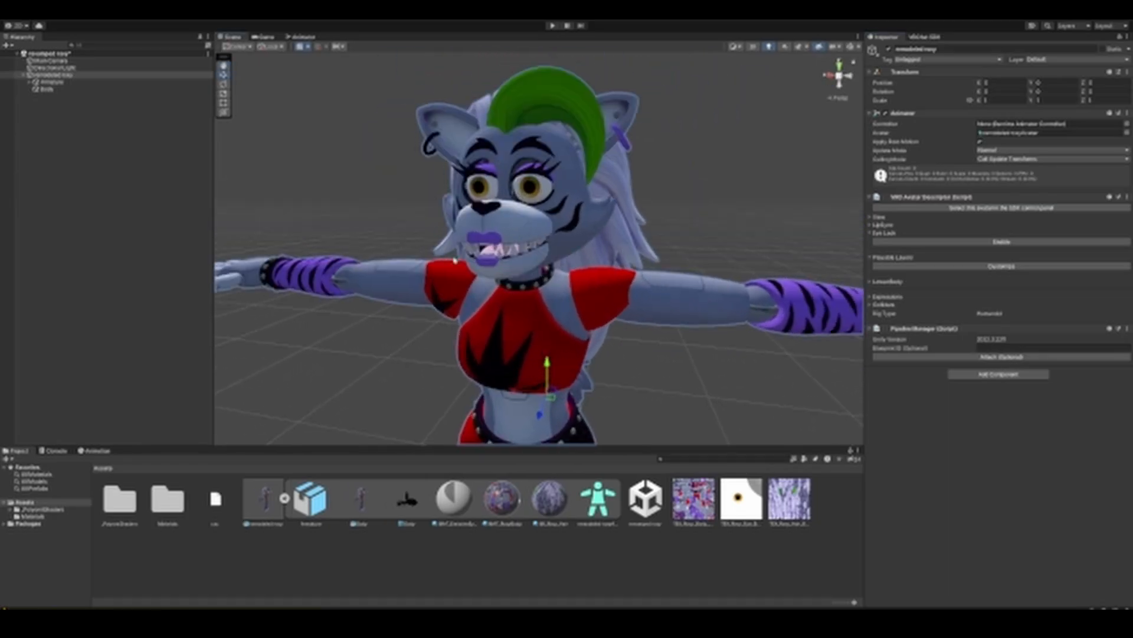
pyautogui.click(871, 225)
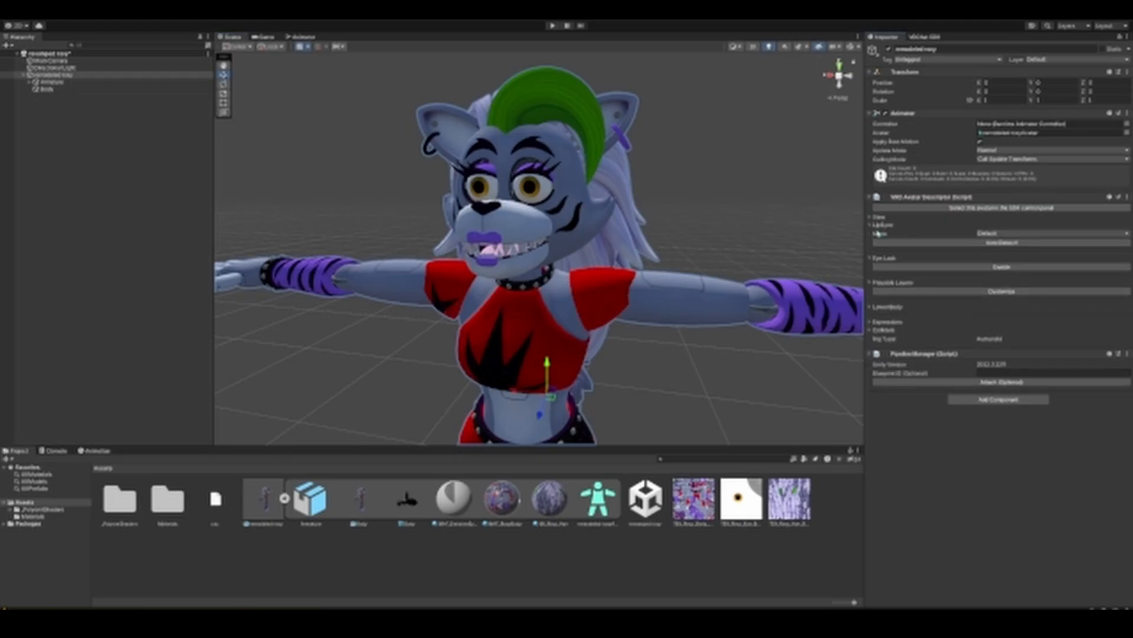
pyautogui.click(1002, 233)
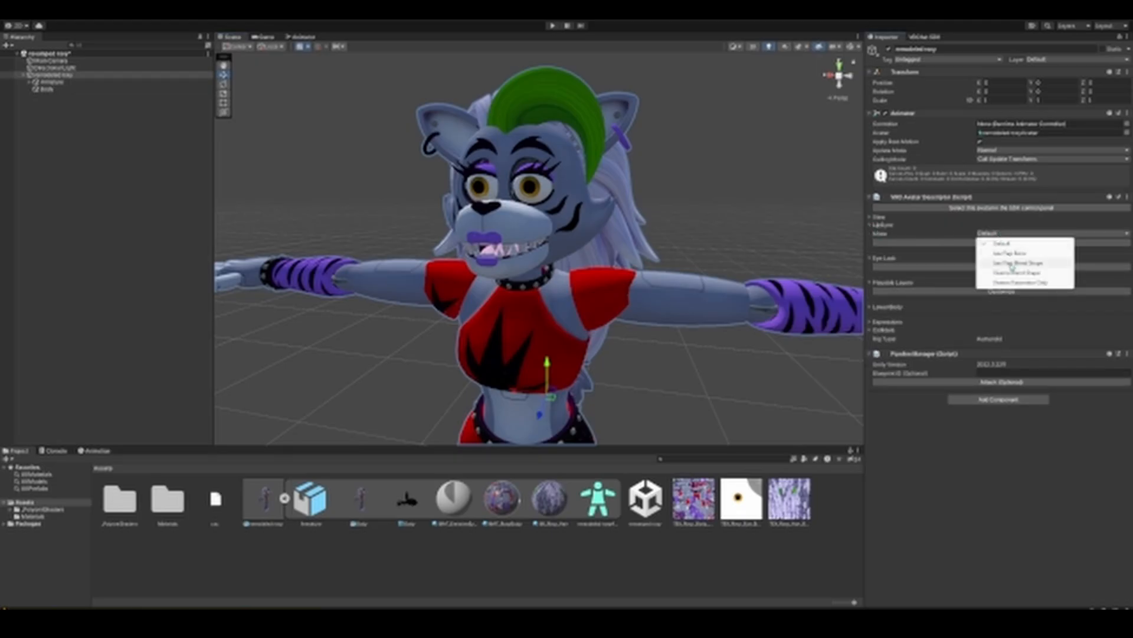
pyautogui.click(1019, 254)
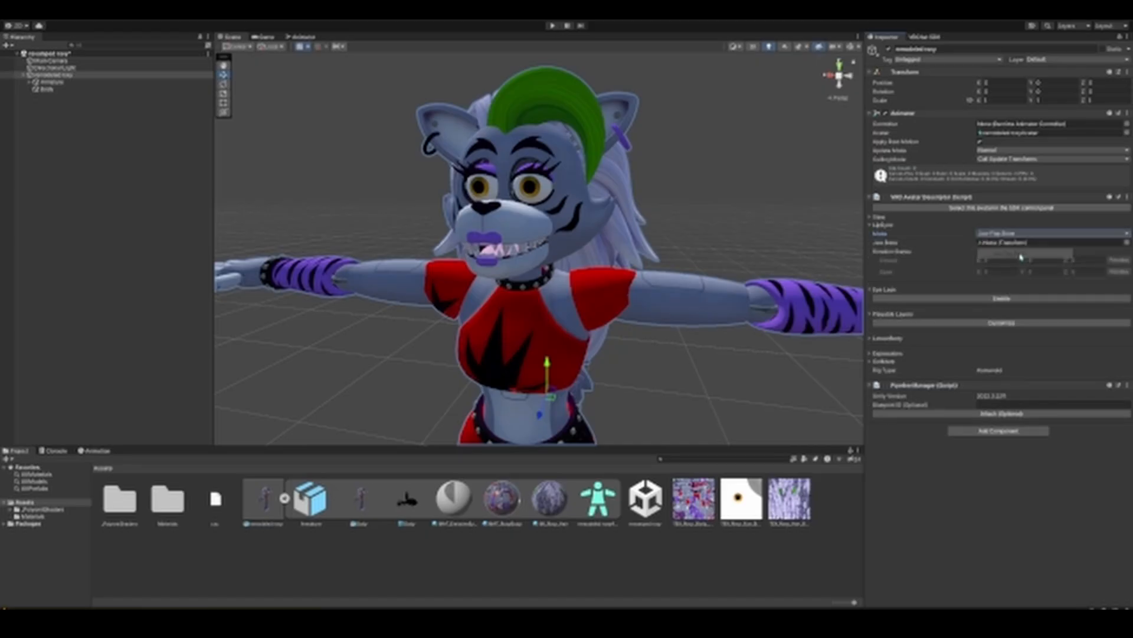
# Step: Assign the Jaw transform as the jaw bone for lip sync
pyautogui.click(1126, 242)
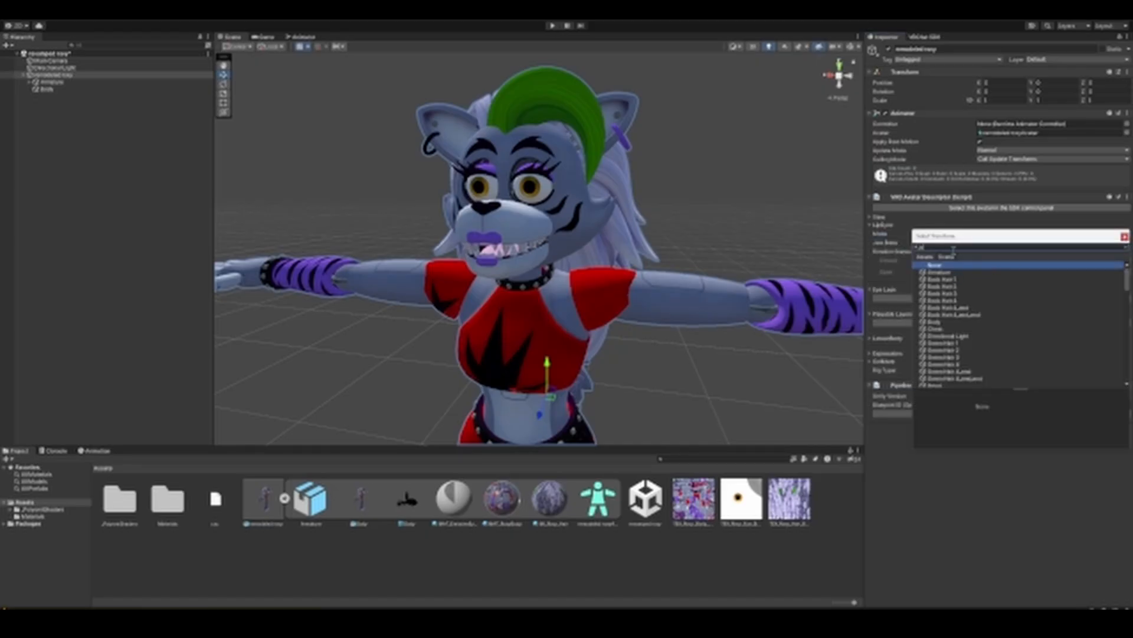
pyautogui.write('jaw')
pyautogui.click(934, 272)
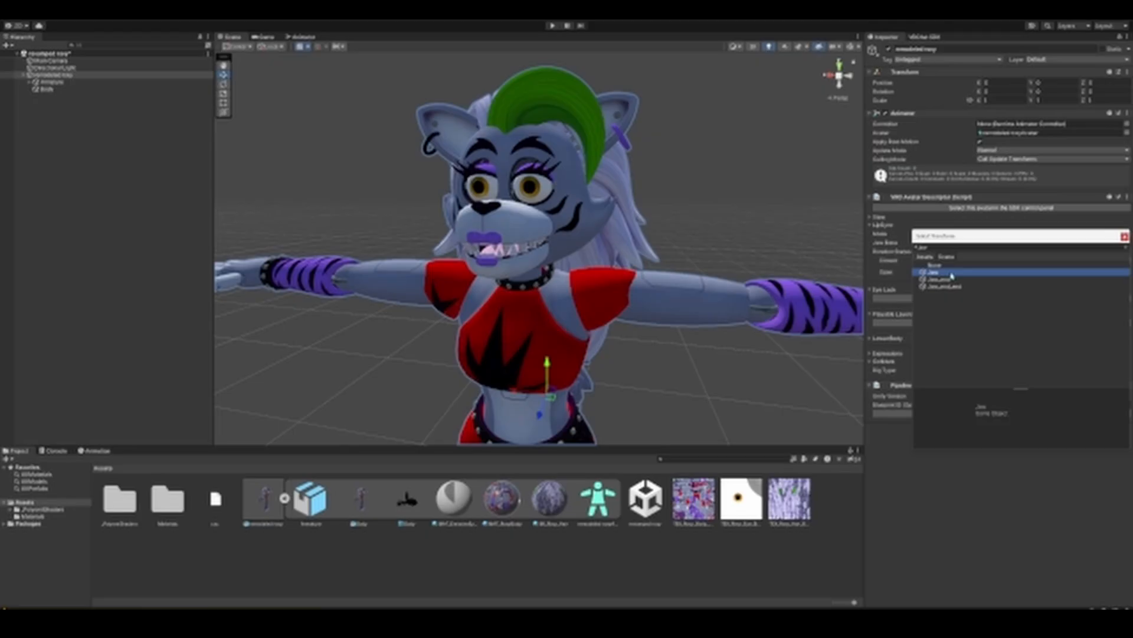
pyautogui.doubleClick(951, 275)
# Step: Adjust the X rotation of the jaw's closed state until the mouth rests shut naturally, and preview the closed pose
pyautogui.moveTo(777, 258); pyautogui.dragTo(754, 250, button='right')
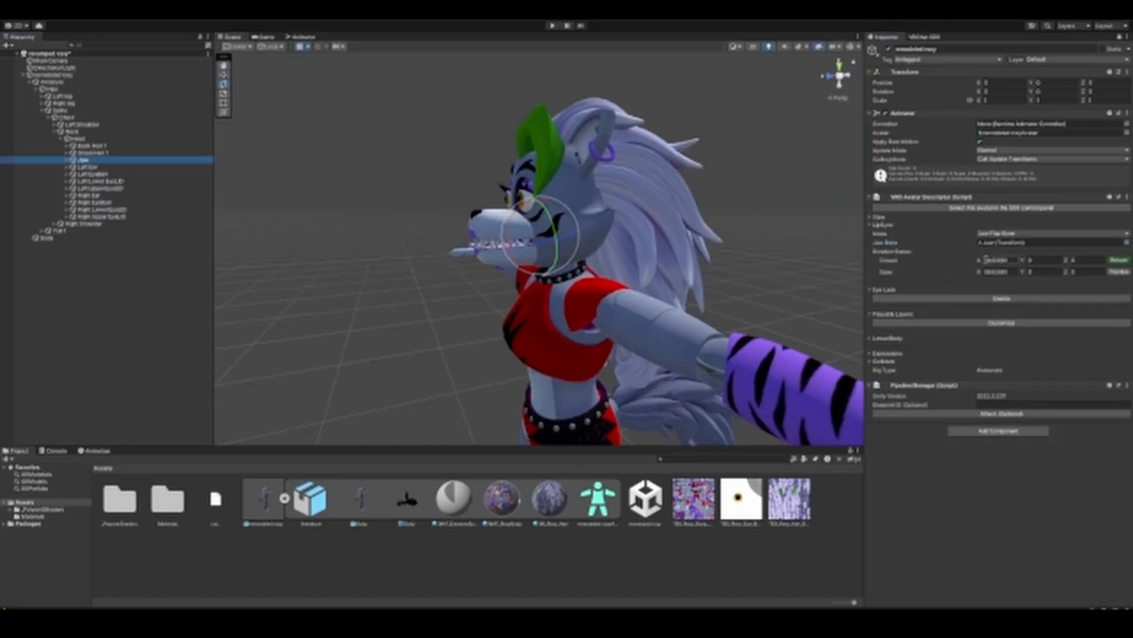
pyautogui.moveTo(979, 264); pyautogui.dragTo(908, 262)
pyautogui.scroll(-2, 768, 283)
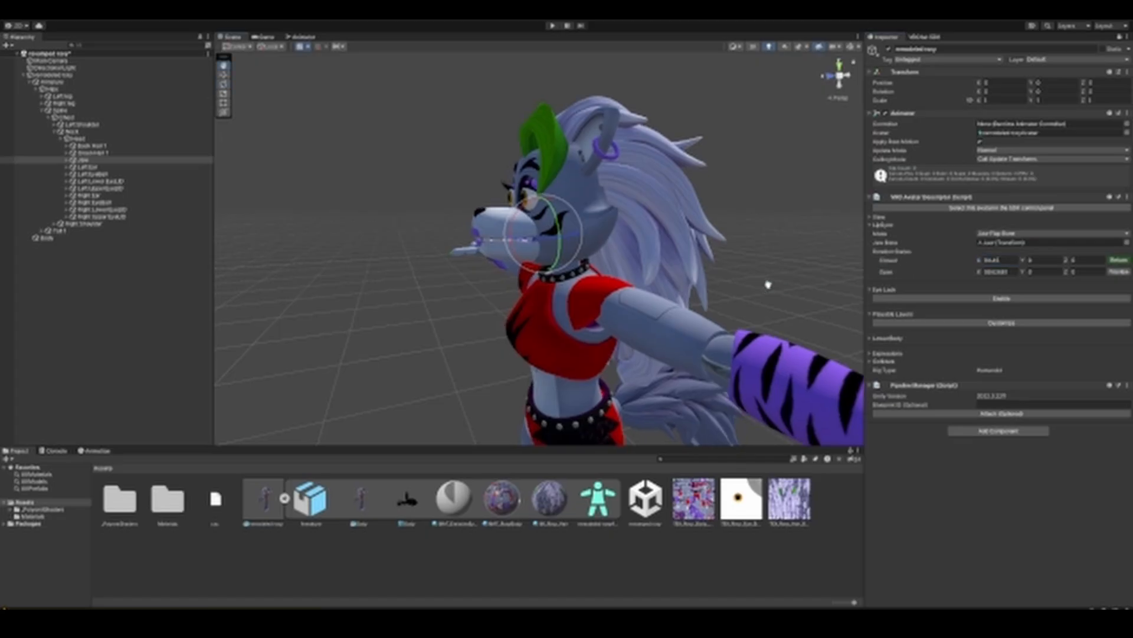
pyautogui.moveTo(767, 283); pyautogui.dragTo(835, 309, button='right')
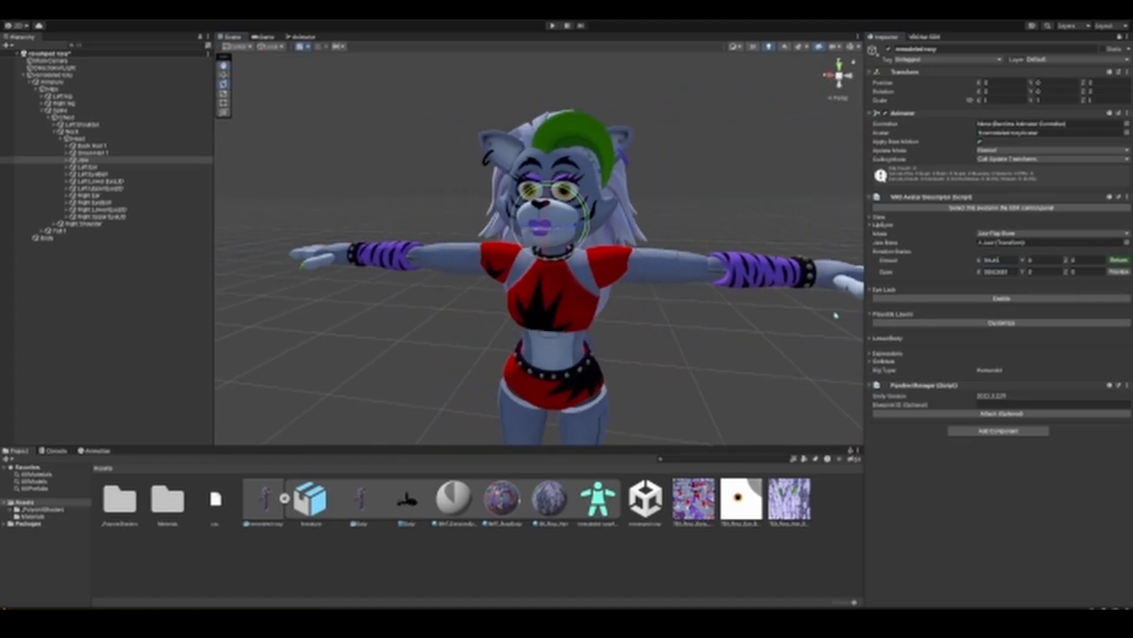
pyautogui.scroll(4, 835, 310)
pyautogui.moveTo(980, 263)
pyautogui.mouseDown()
pyautogui.moveTo(914, 259)
pyautogui.moveTo(980, 258)
pyautogui.mouseUp()
pyautogui.keyDown('alt'); pyautogui.moveTo(833, 263); pyautogui.dragTo(778, 278); pyautogui.keyUp('alt')
pyautogui.click(1119, 261)
pyautogui.click(1120, 263)
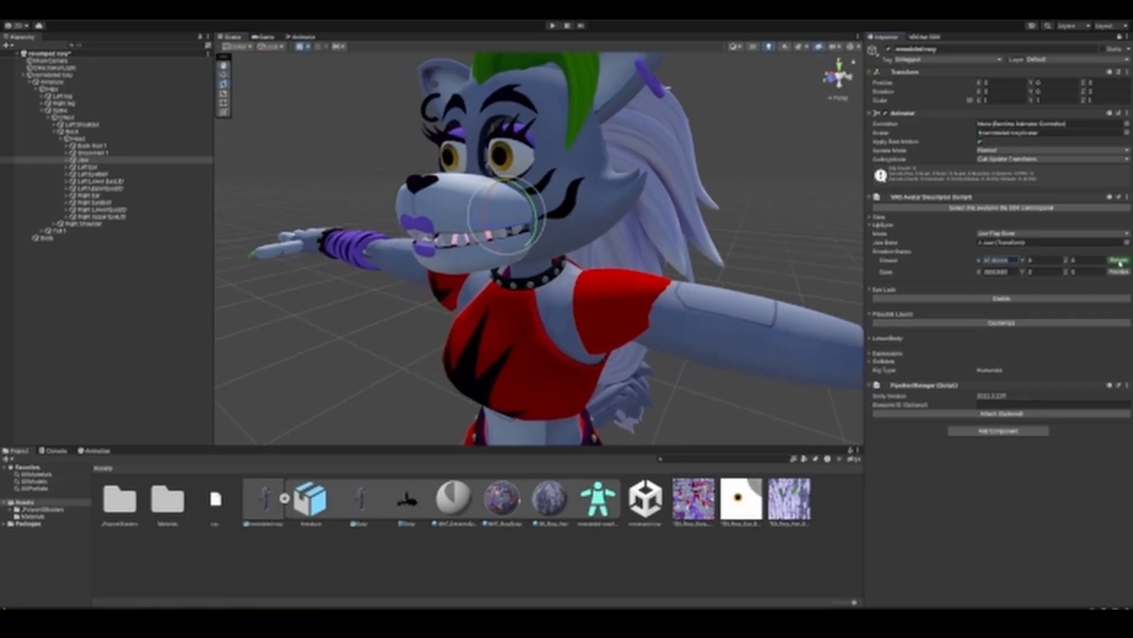
pyautogui.click(1120, 263)
pyautogui.click(1120, 263)
pyautogui.click(1120, 263)
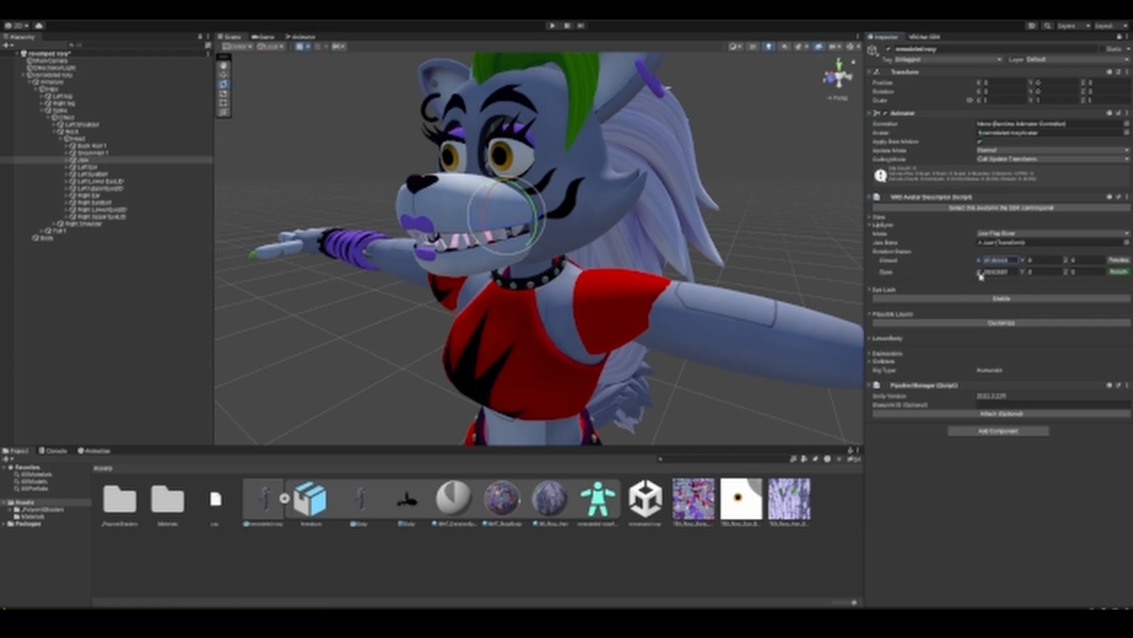
# Step: Increase the X rotation of the jaw's open state until the mouth opens wide, and end its preview
pyautogui.moveTo(978, 273); pyautogui.dragTo(1023, 274)
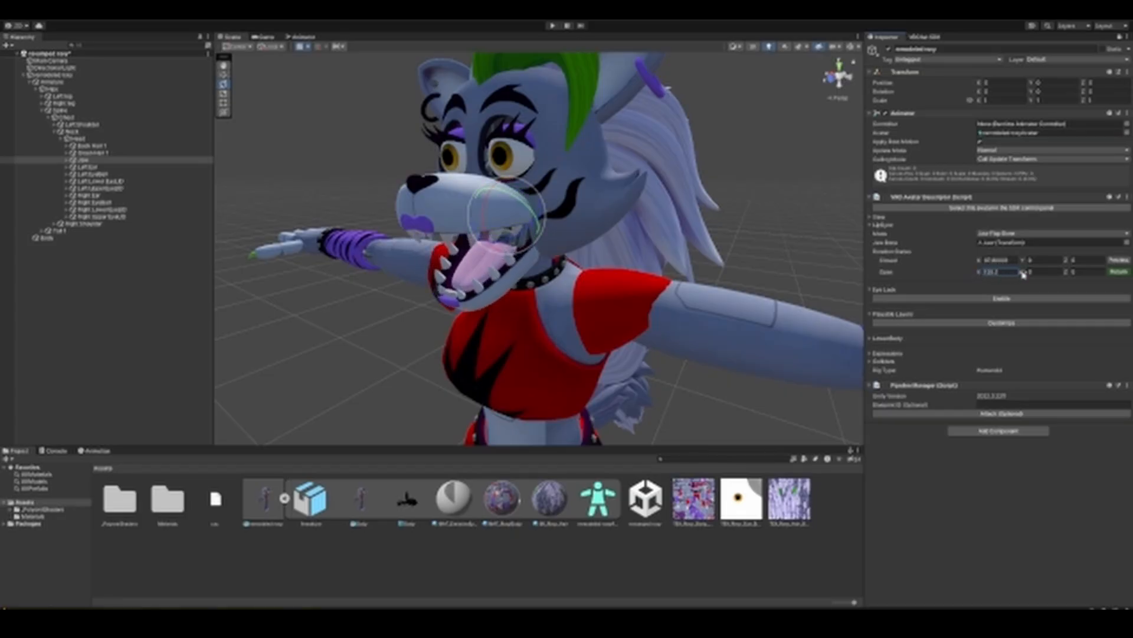
pyautogui.moveTo(817, 300)
pyautogui.mouseDown(button='right')
pyautogui.moveTo(799, 253)
pyautogui.moveTo(765, 259)
pyautogui.moveTo(845, 279)
pyautogui.moveTo(806, 291)
pyautogui.mouseUp(button='right')
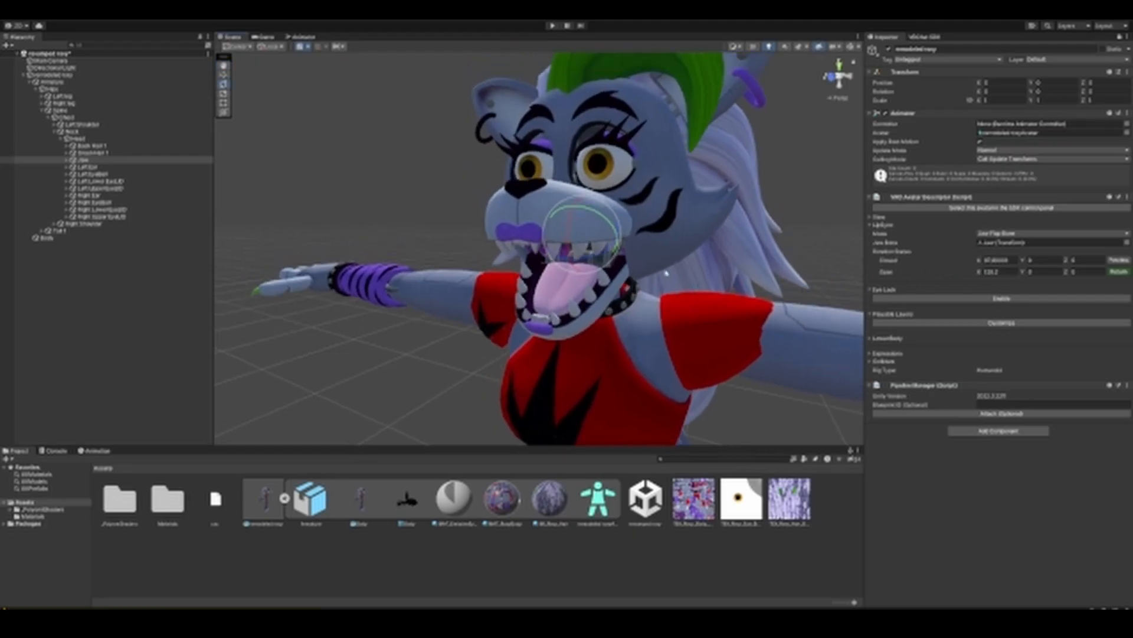
pyautogui.click(1120, 273)
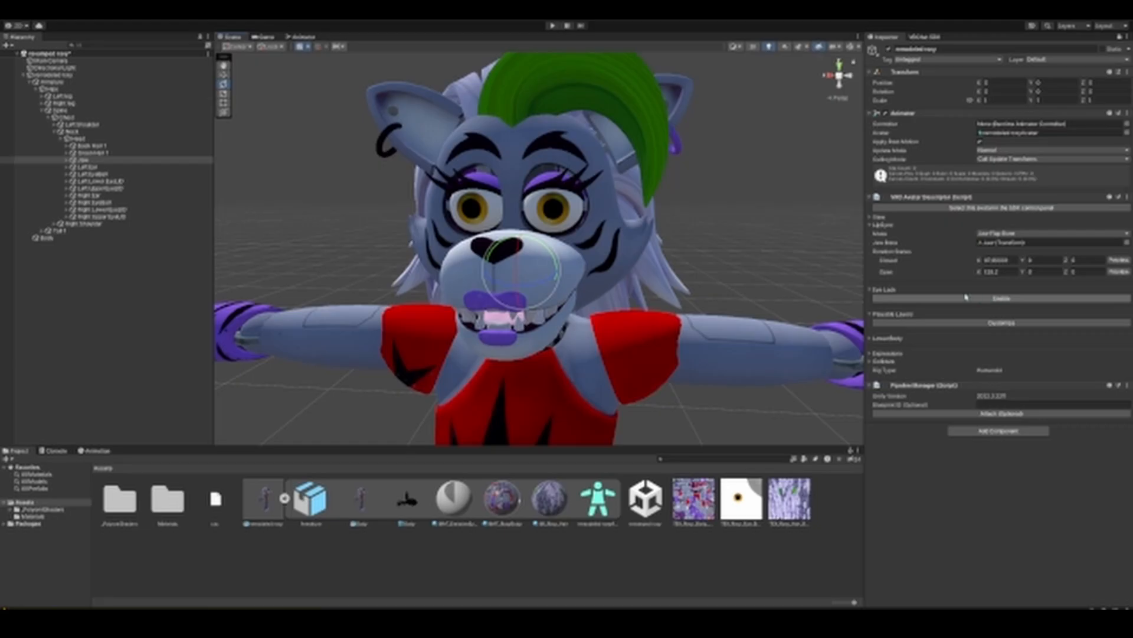
# Step: Enable Eye Look and shift both eye movement settings partway toward Calm and Shy
pyautogui.click(991, 302)
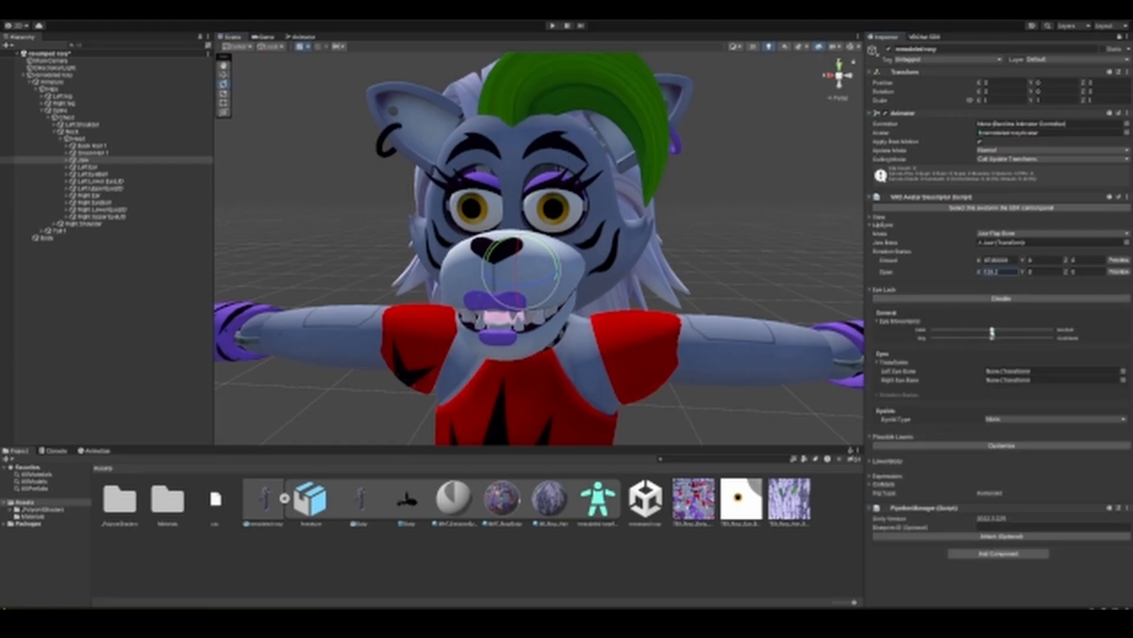
pyautogui.moveTo(992, 331); pyautogui.dragTo(969, 331)
pyautogui.moveTo(992, 339); pyautogui.dragTo(969, 338)
# Step: Assign the Left EyeBall transform as the left eye bone for Eye Look
pyautogui.click(1124, 371)
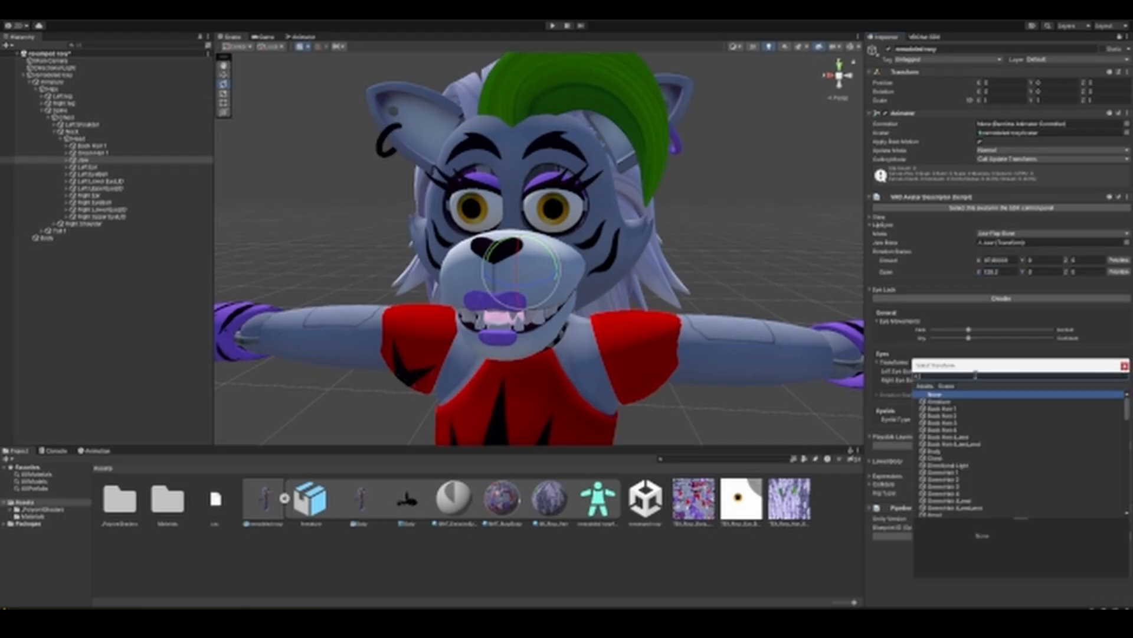
pyautogui.write('eye')
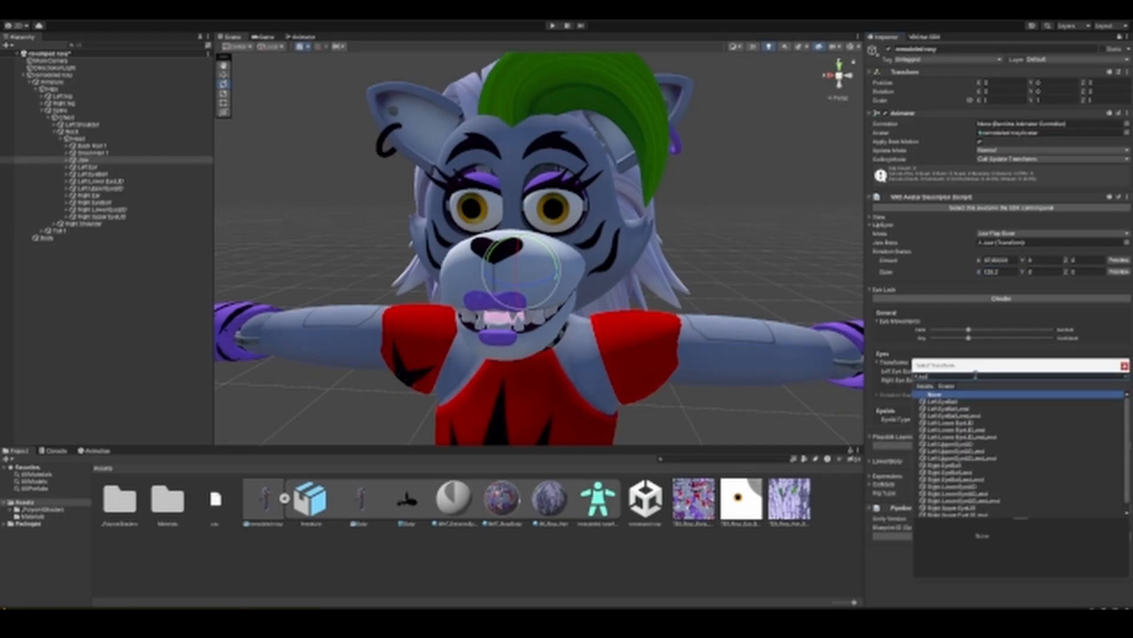
pyautogui.doubleClick(963, 402)
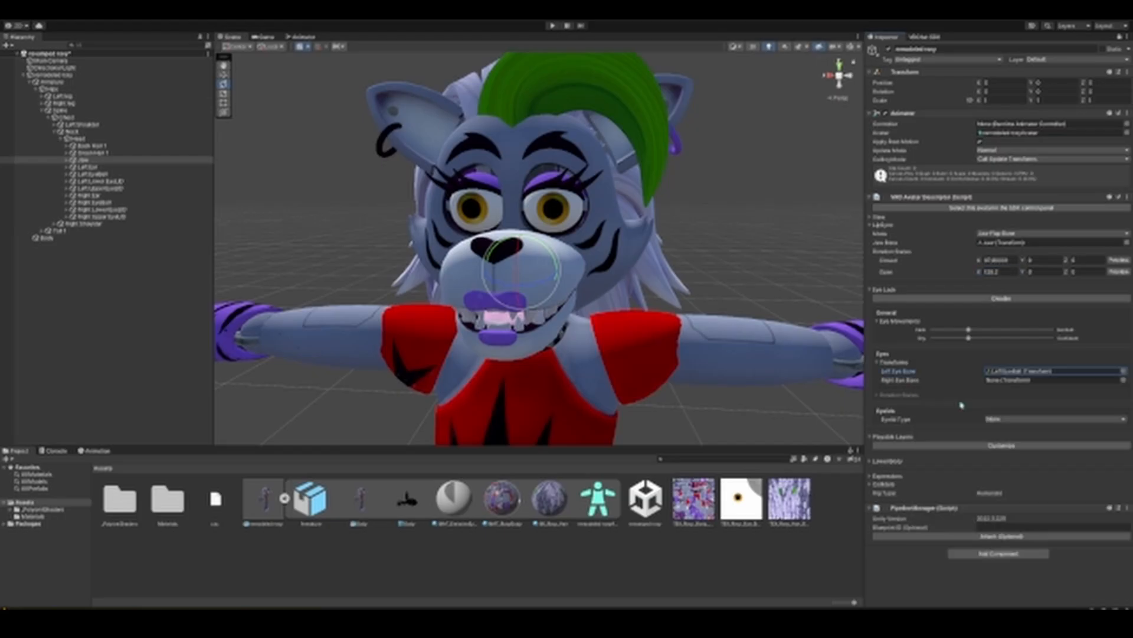
# Step: Assign the Right EyeBall transform as the right eye bone for Eye Look
pyautogui.click(1123, 381)
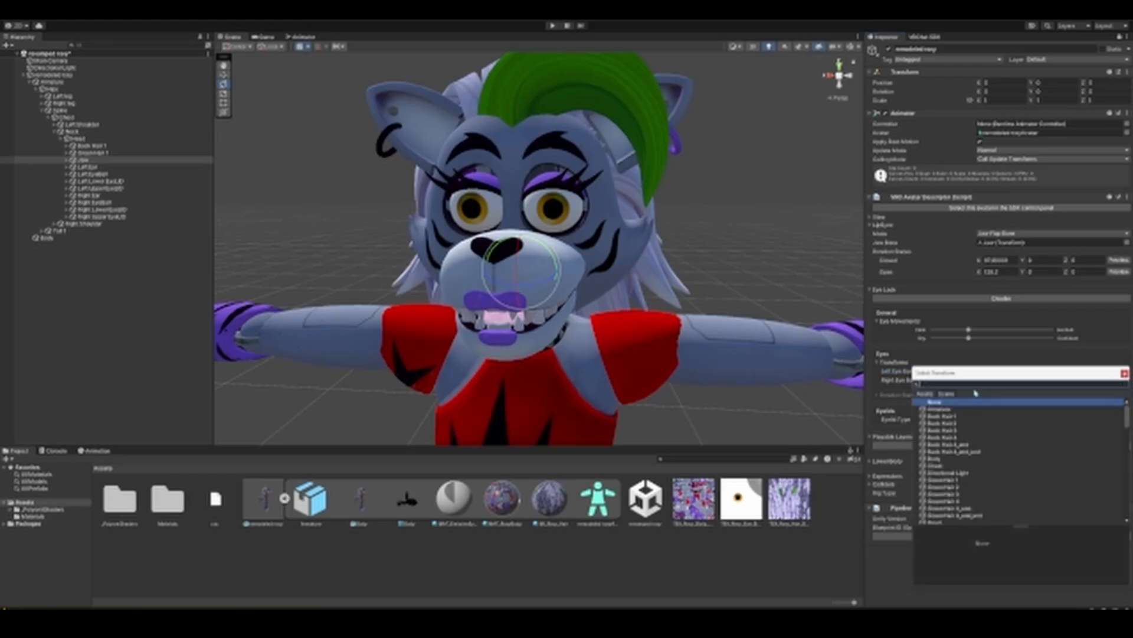
pyautogui.write('eye')
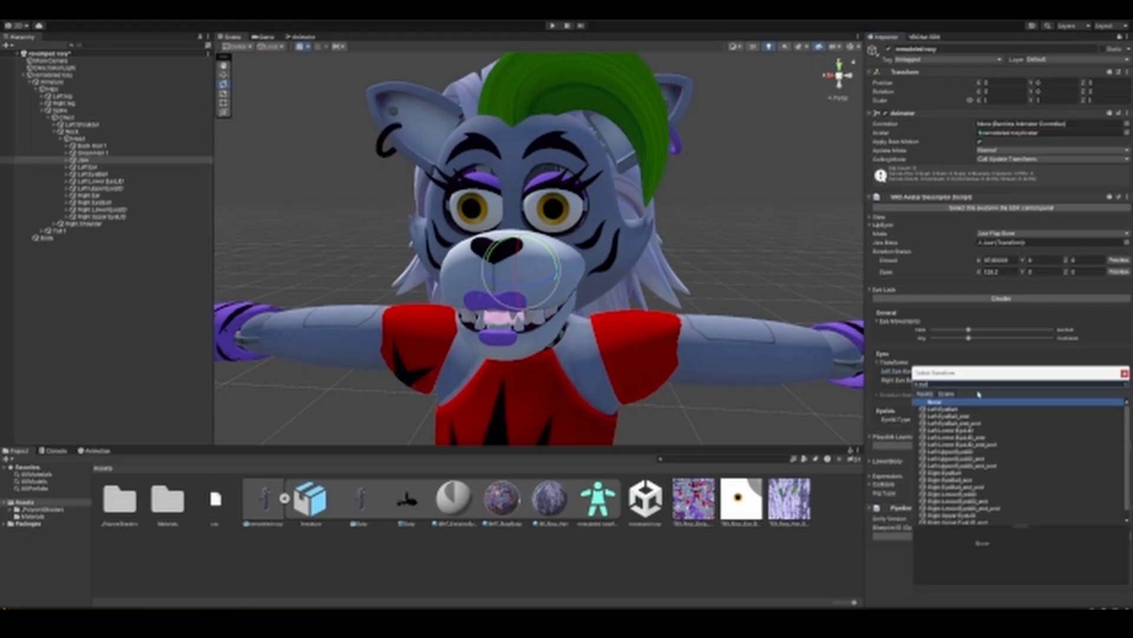
pyautogui.doubleClick(966, 474)
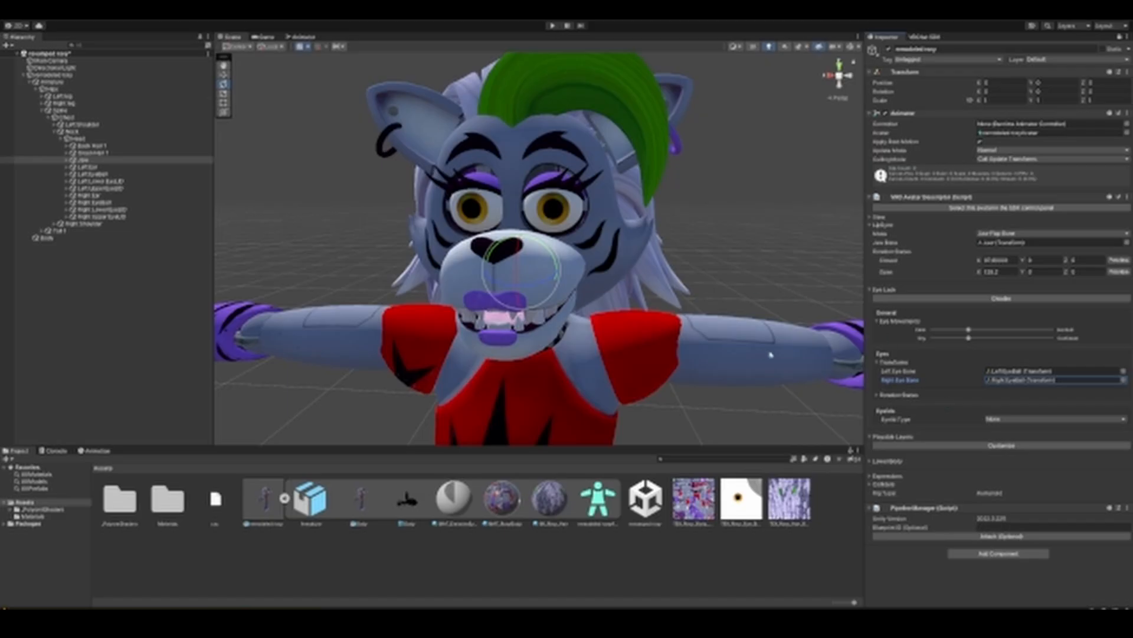
# Step: Give the Looking Up rotation state a negative X rotation until both eyes look upward, and end its preview
pyautogui.click(876, 396)
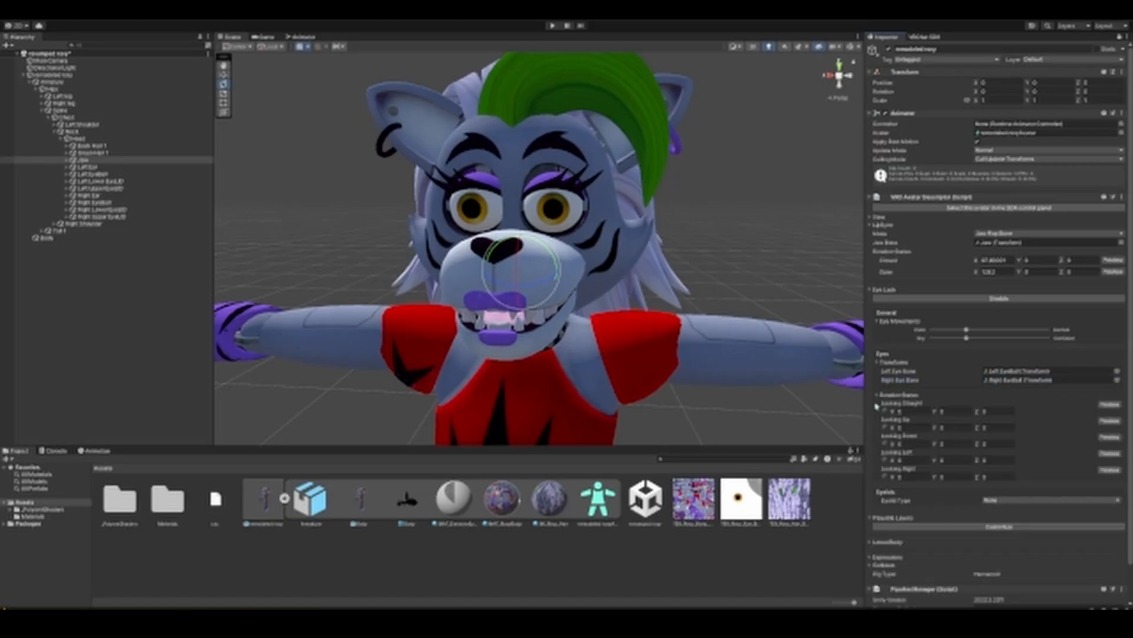
pyautogui.keyDown('alt'); pyautogui.moveTo(736, 259); pyautogui.dragTo(703, 265); pyautogui.keyUp('alt')
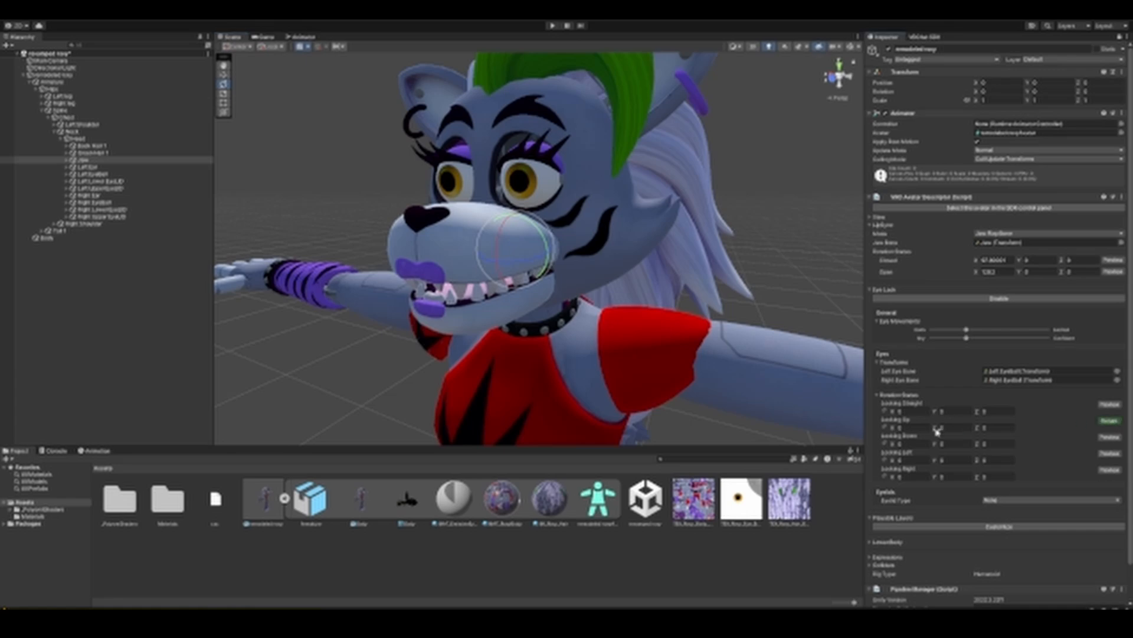
pyautogui.moveTo(935, 430); pyautogui.dragTo(519, 387)
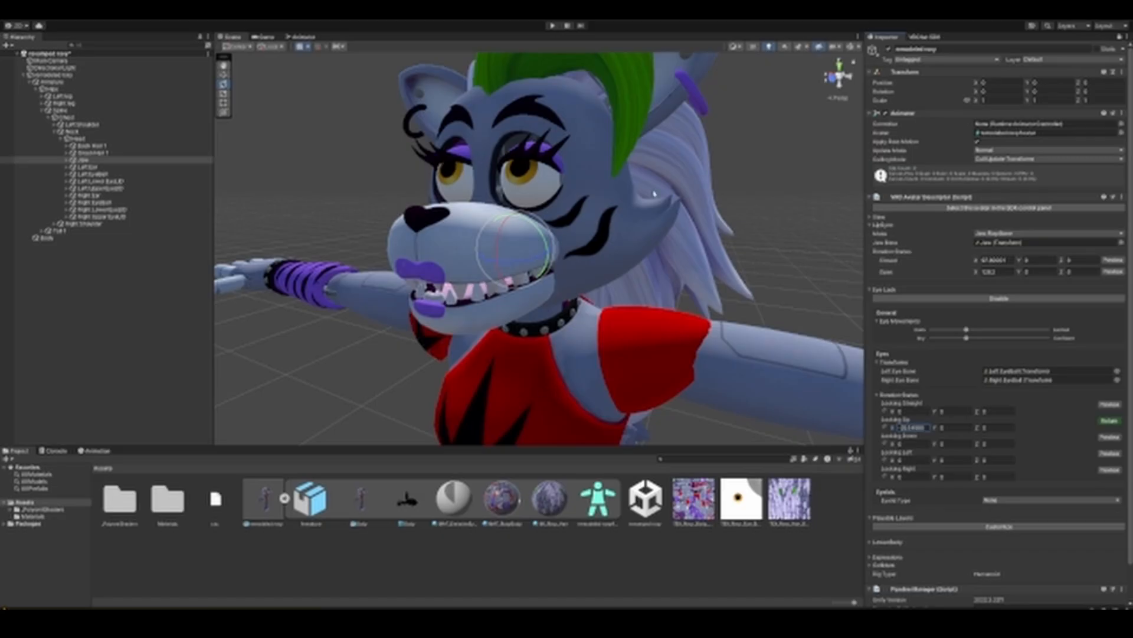
pyautogui.click(1110, 421)
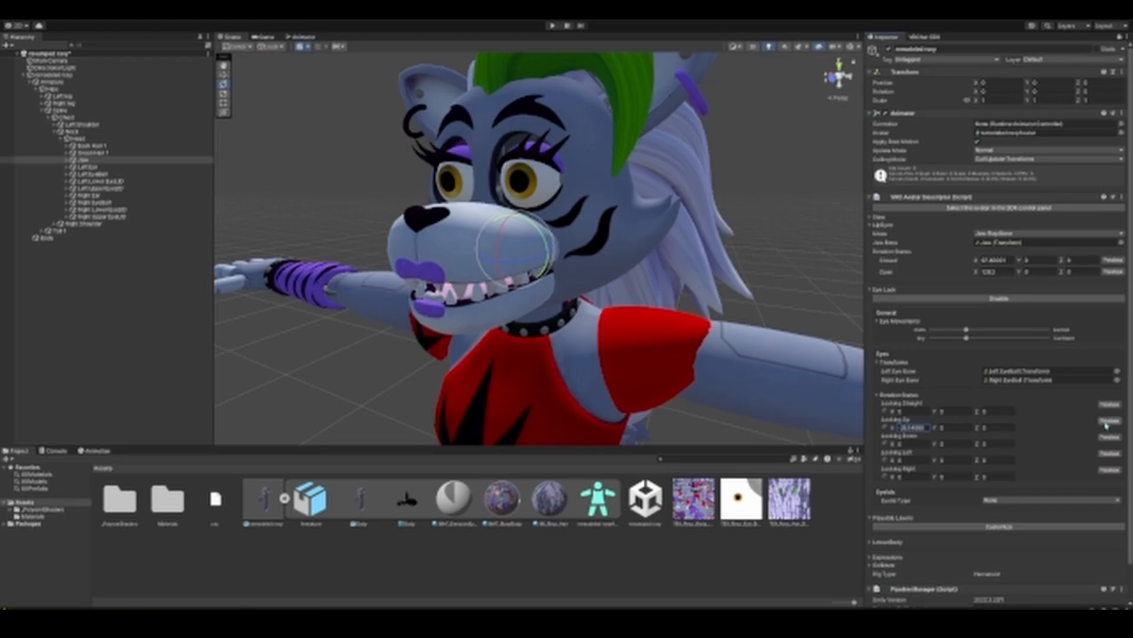
# Step: Set a positive X rotation for Looking Down and a negative Y rotation for Looking Left, previewing each state
pyautogui.click(1109, 437)
pyautogui.moveTo(892, 445); pyautogui.dragTo(229, 469)
pyautogui.click(1109, 455)
pyautogui.moveTo(936, 461); pyautogui.dragTo(273, 364)
# Step: Set a positive Y rotation for Looking Right, check the eyes from both sides of the head, and end the preview
pyautogui.click(1110, 471)
pyautogui.click(893, 477)
pyautogui.moveTo(935, 477); pyautogui.dragTo(390, 518)
pyautogui.moveTo(264, 394); pyautogui.dragTo(400, 399, button='middle')
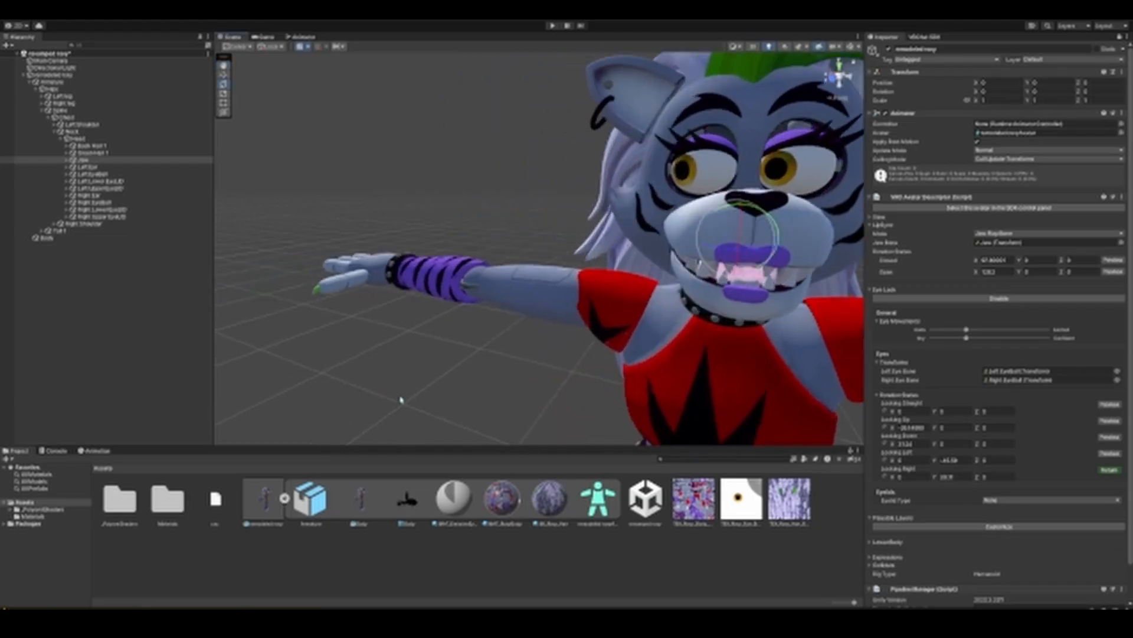
pyautogui.moveTo(400, 400); pyautogui.dragTo(569, 382, button='right')
pyautogui.moveTo(569, 382); pyautogui.dragTo(585, 392, button='middle')
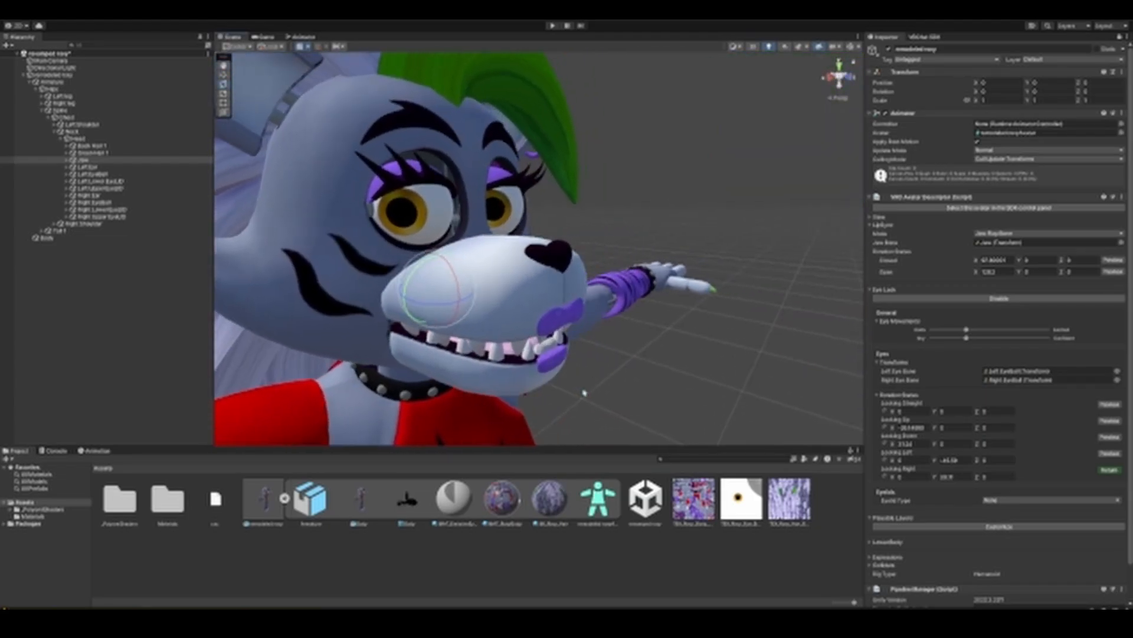
pyautogui.moveTo(584, 392); pyautogui.dragTo(506, 384, button='right')
pyautogui.moveTo(506, 385); pyautogui.dragTo(485, 388, button='middle')
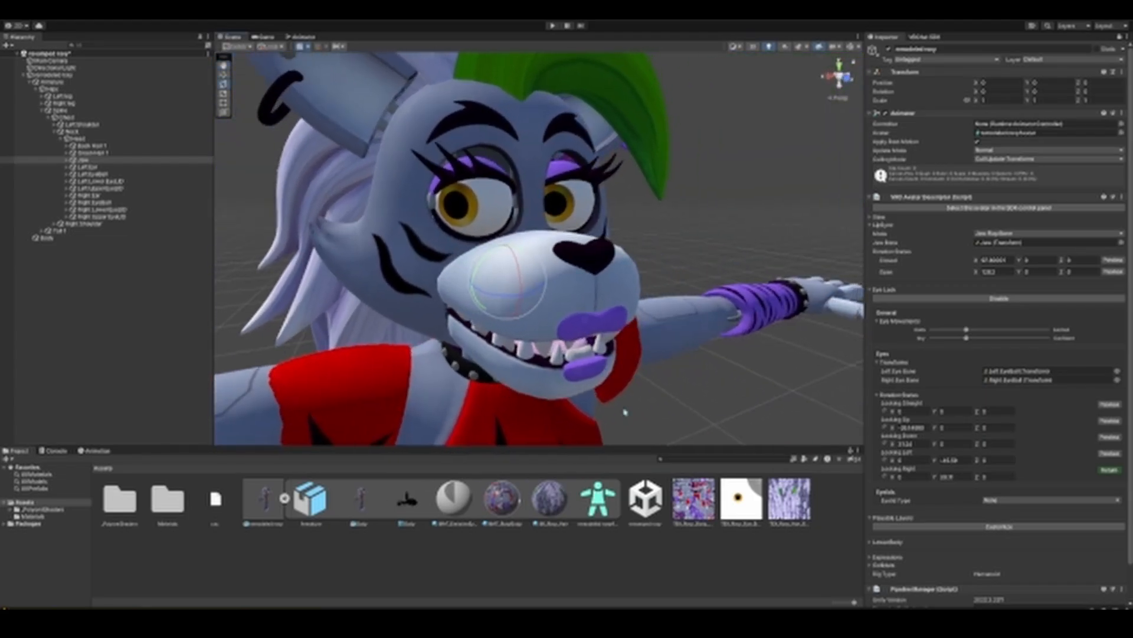
pyautogui.click(1110, 469)
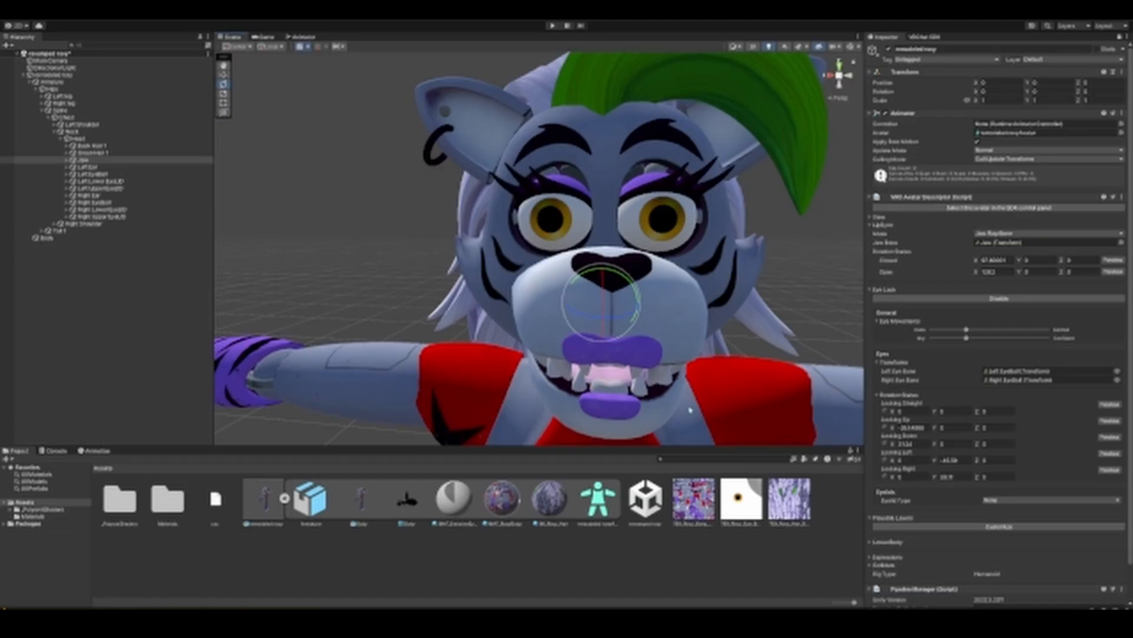
# Step: Collapse the eye rotation states and view the available eyelid types
pyautogui.scroll(-4, 804, 344)
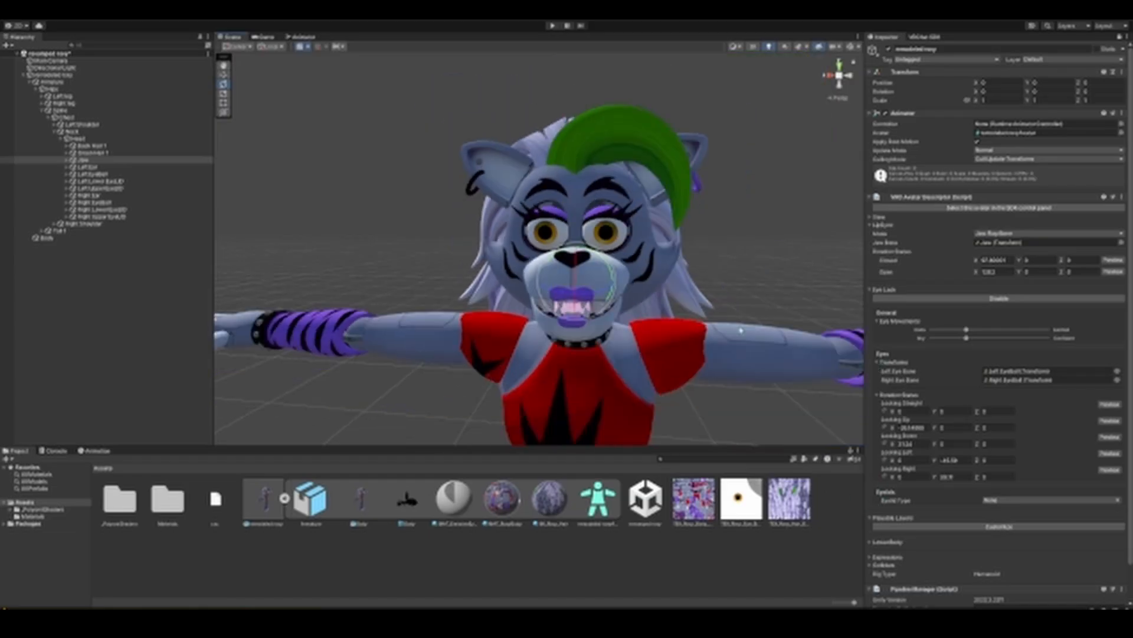
pyautogui.scroll(2, 739, 347)
pyautogui.click(881, 395)
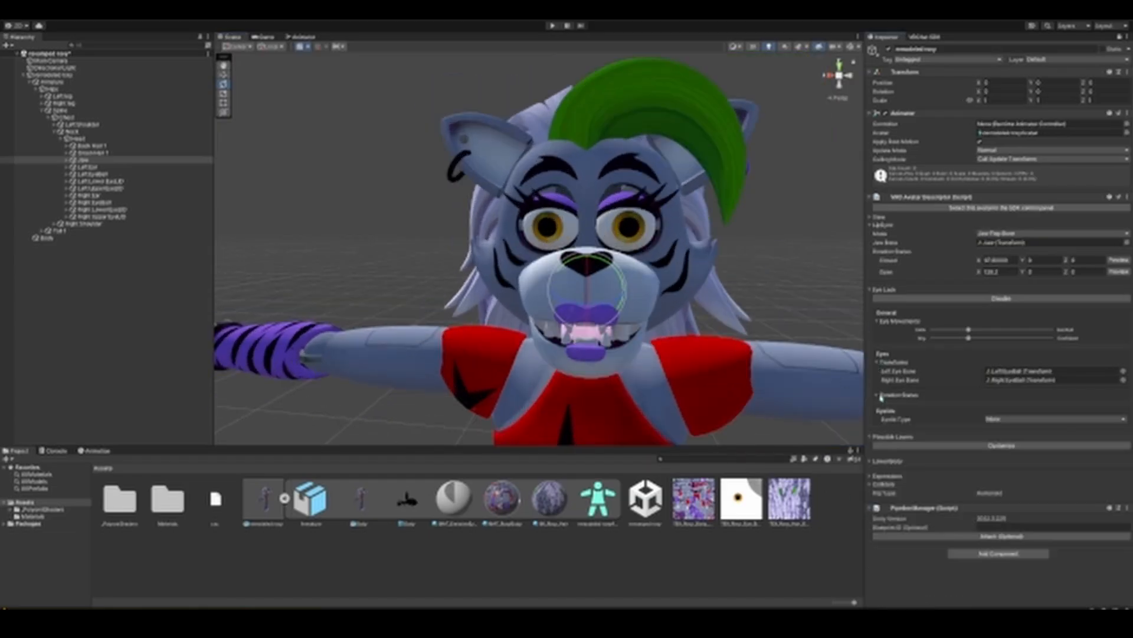
pyautogui.click(1008, 421)
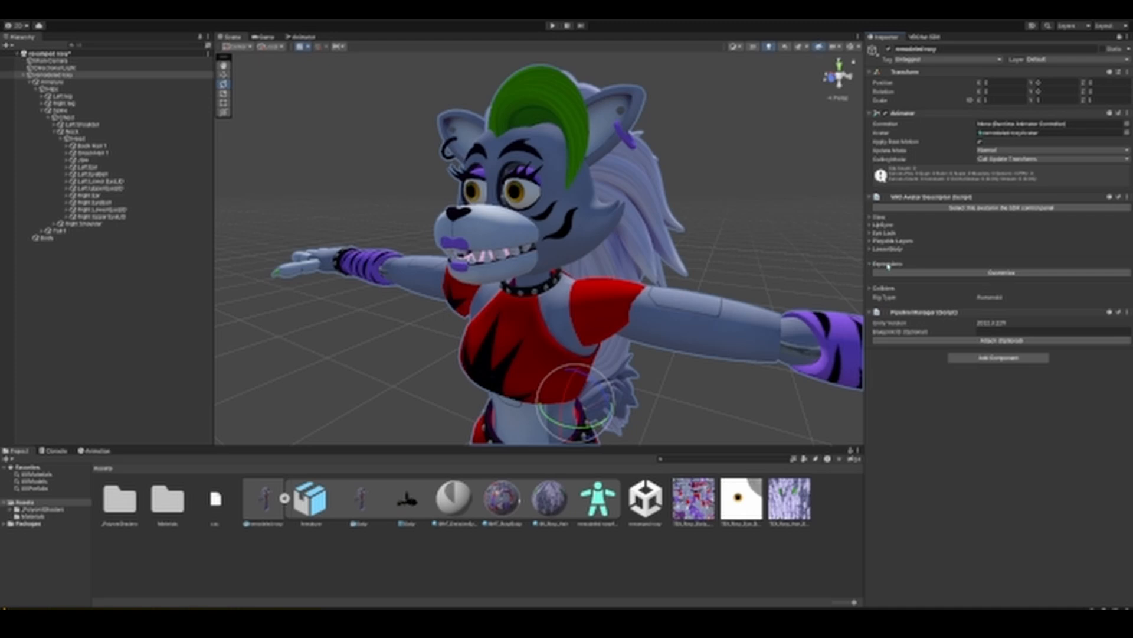
# Step: Enable customization of the avatar's Expressions and create a folder named 01 Roxy in Assets
pyautogui.click(979, 274)
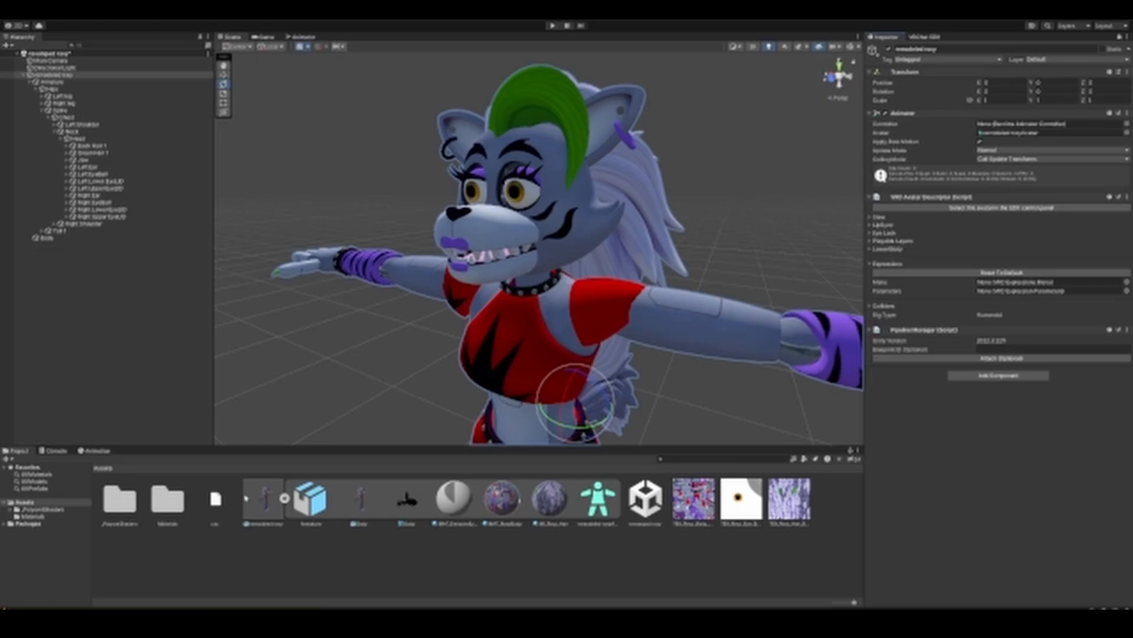
pyautogui.rightClick(182, 551)
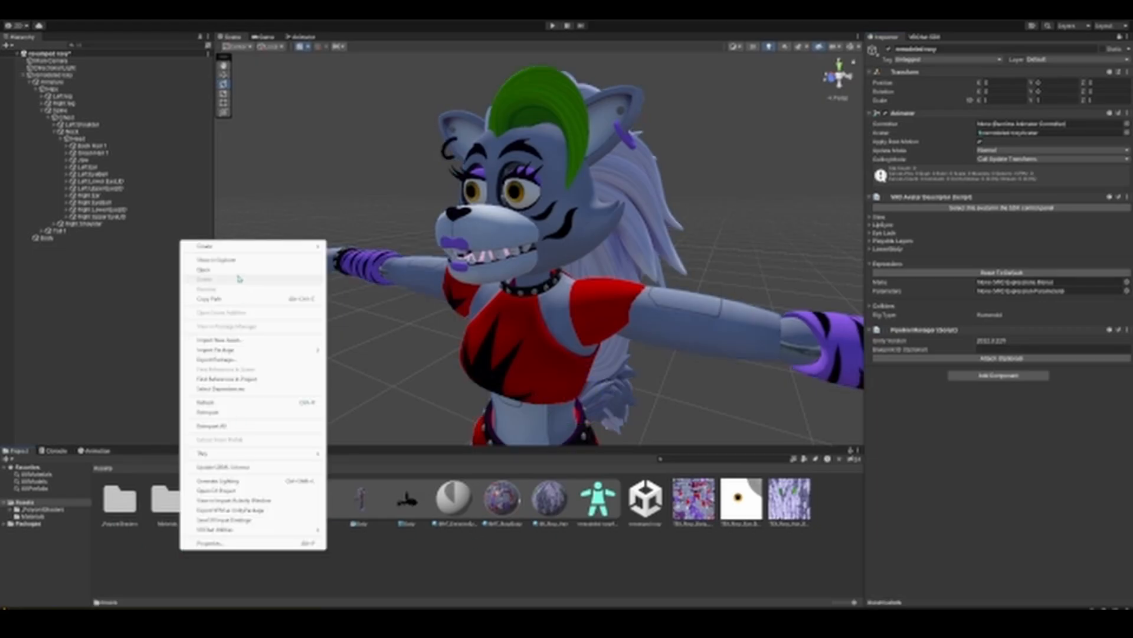
pyautogui.moveTo(237, 247)
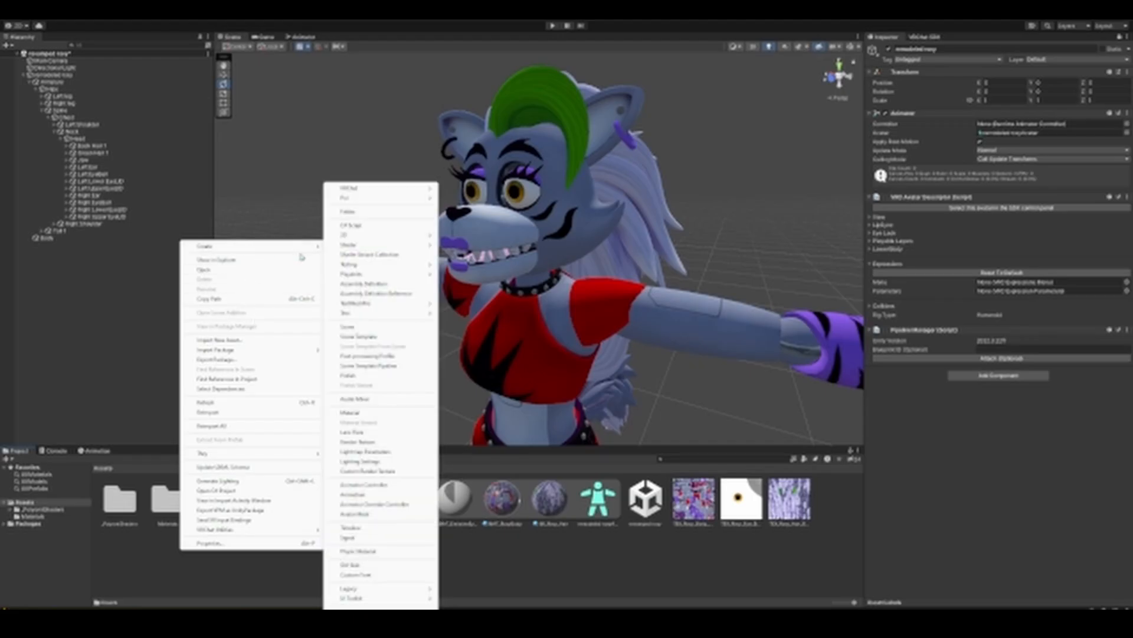
pyautogui.click(354, 211)
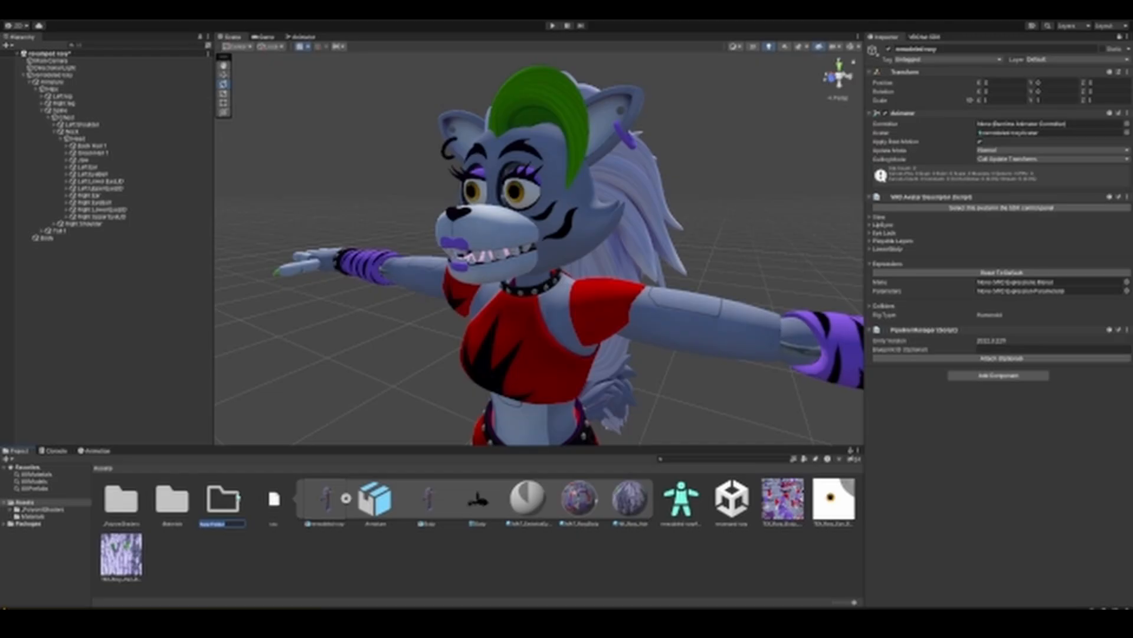
pyautogui.write('an')
pyautogui.press('Return')
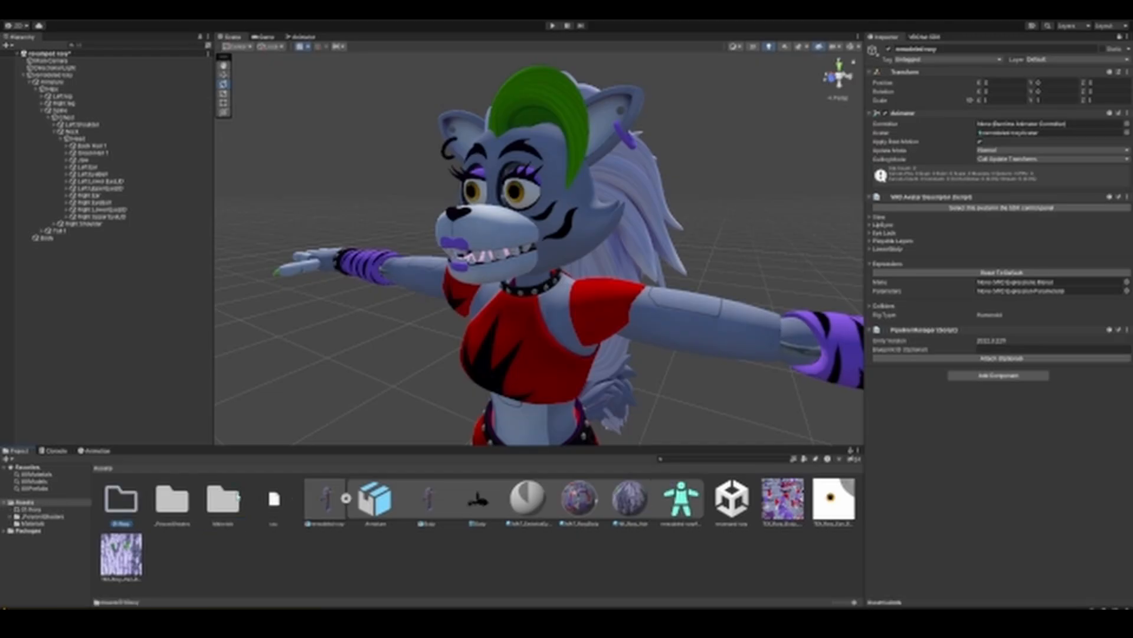
# Step: Create an Animator Controller named FX inside the 01 Roxy folder
pyautogui.doubleClick(126, 507)
pyautogui.rightClick(273, 528)
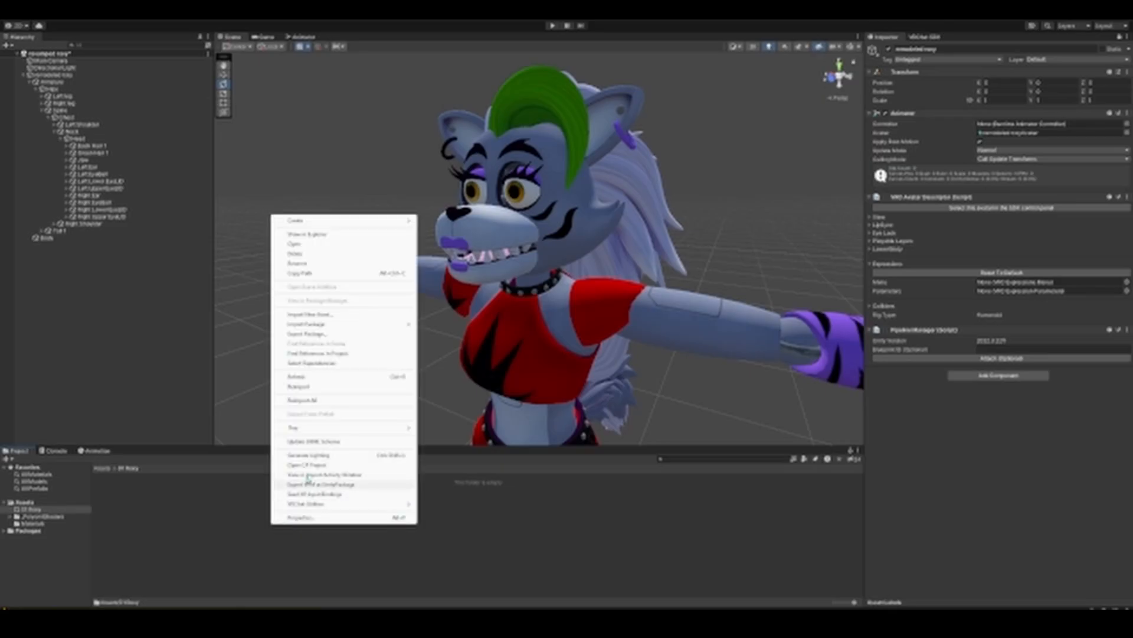
pyautogui.moveTo(352, 224)
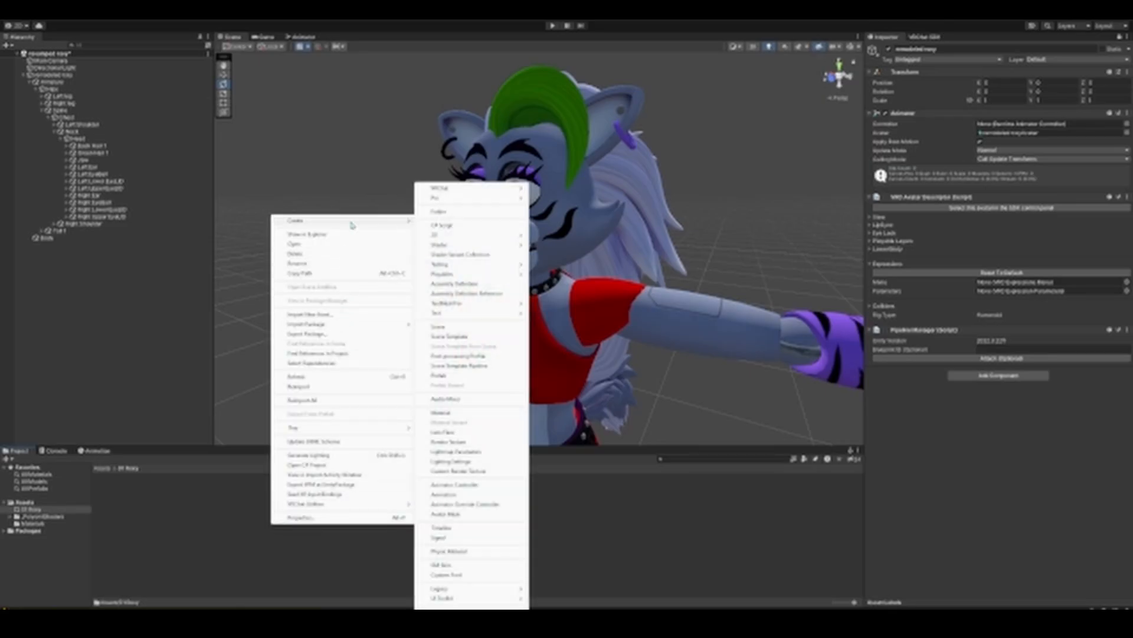
pyautogui.click(467, 486)
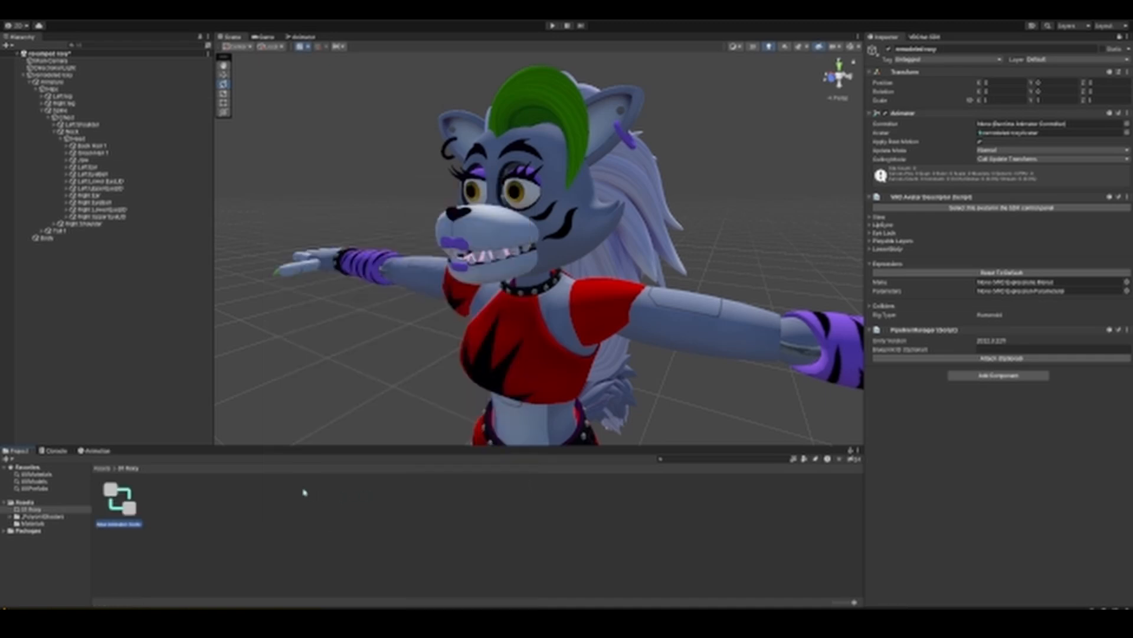
pyautogui.write('r')
pyautogui.press('Return')
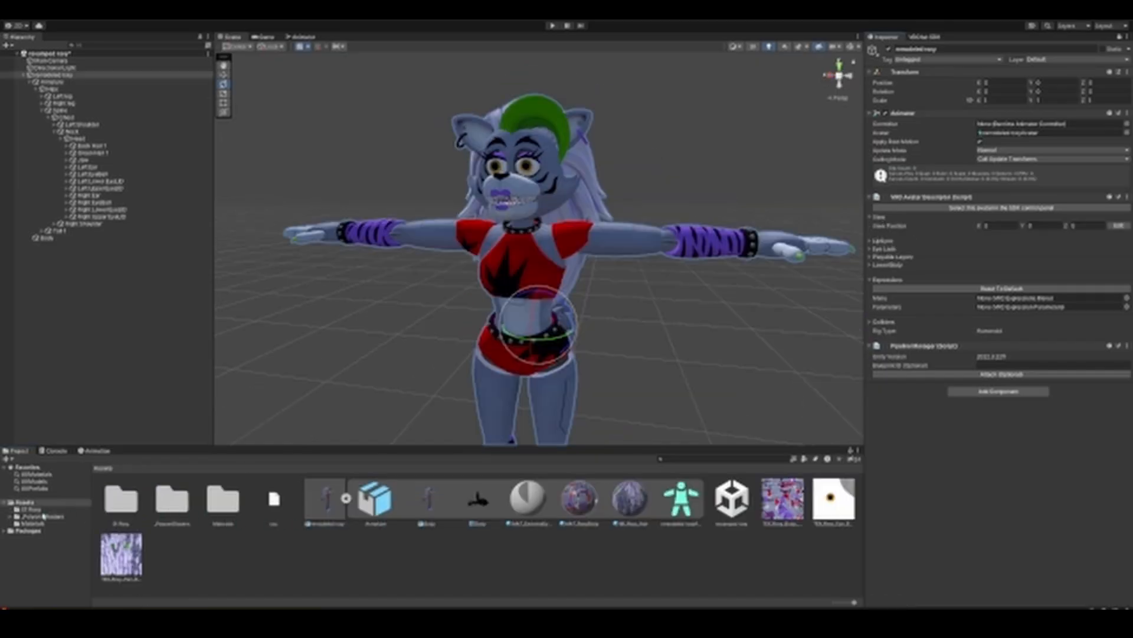
# Step: Create a VRChat Expression Parameters asset in the 01 Roxy folder
pyautogui.click(49, 510)
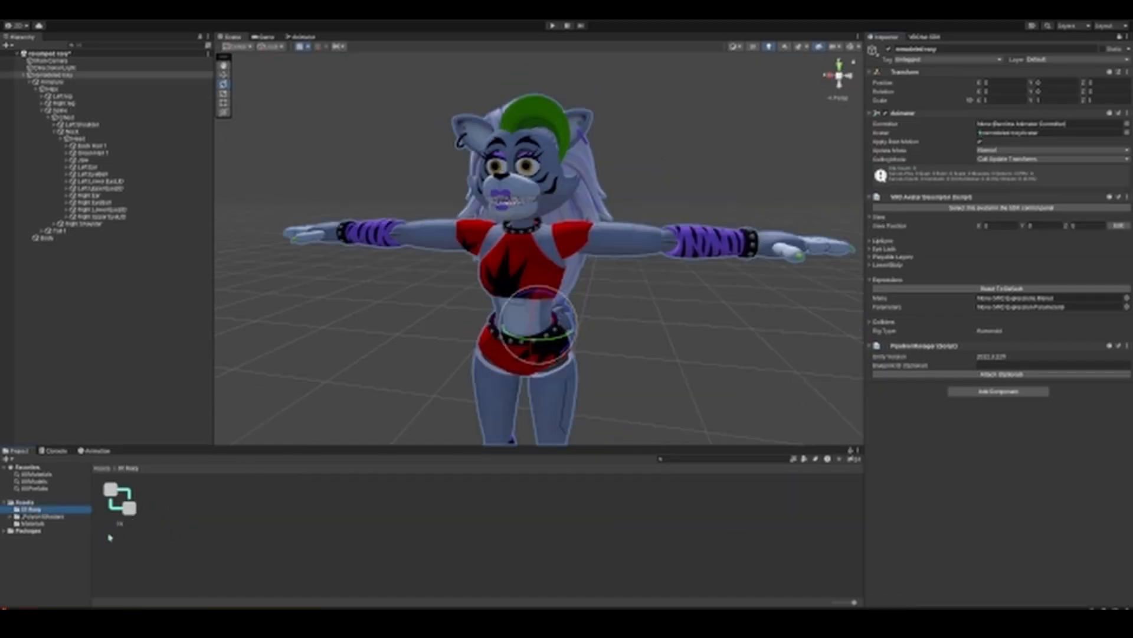
pyautogui.rightClick(202, 539)
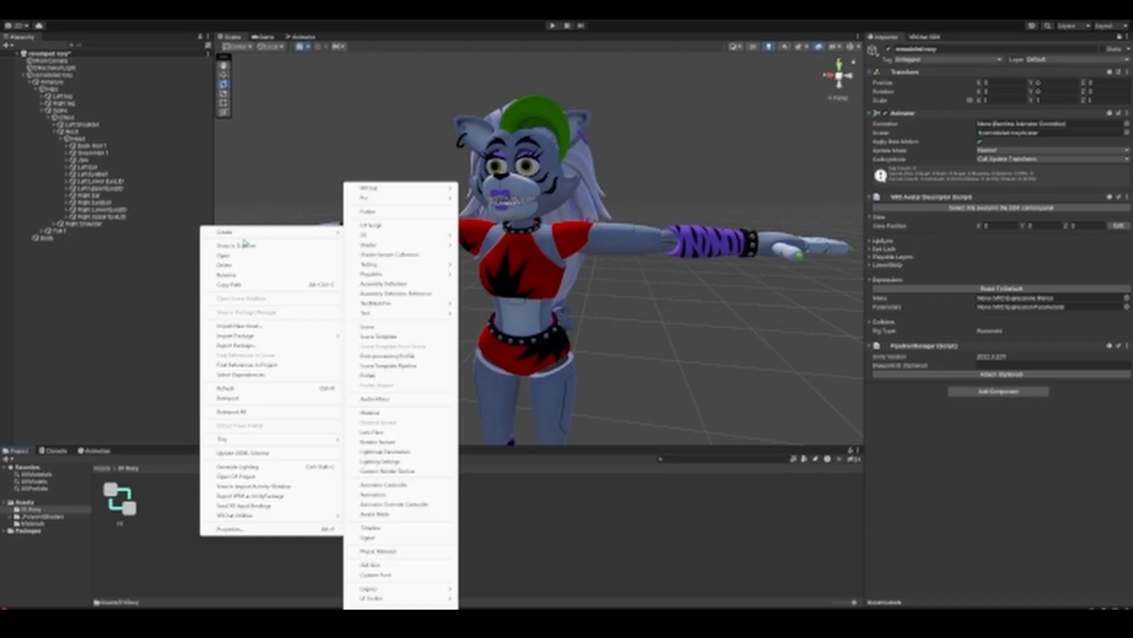
pyautogui.moveTo(248, 232)
pyautogui.moveTo(429, 188)
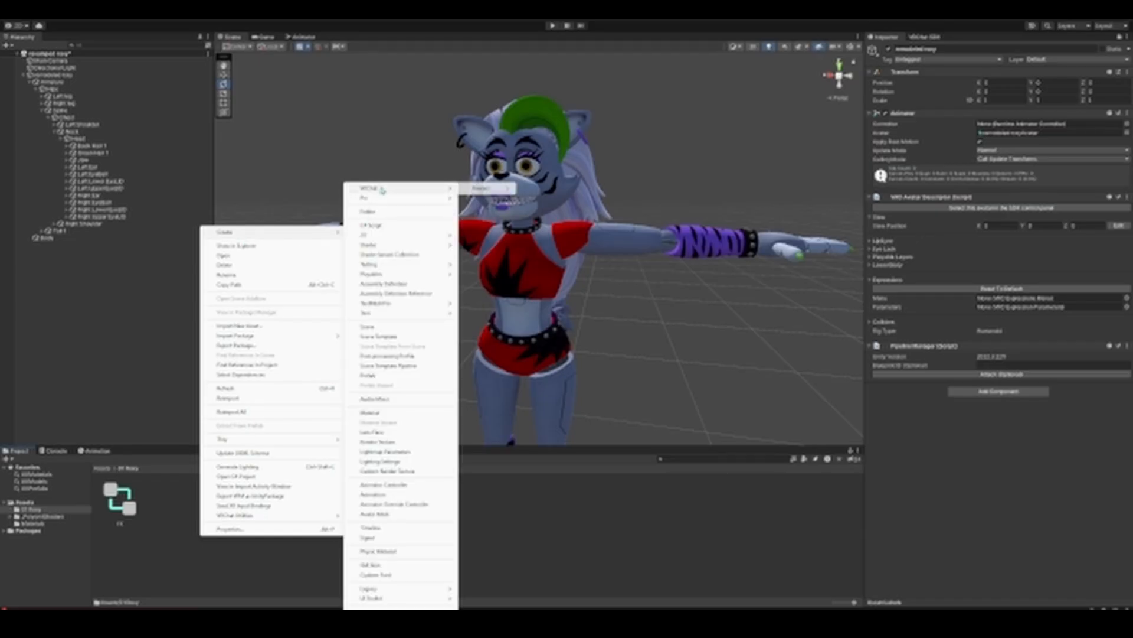
pyautogui.moveTo(481, 190)
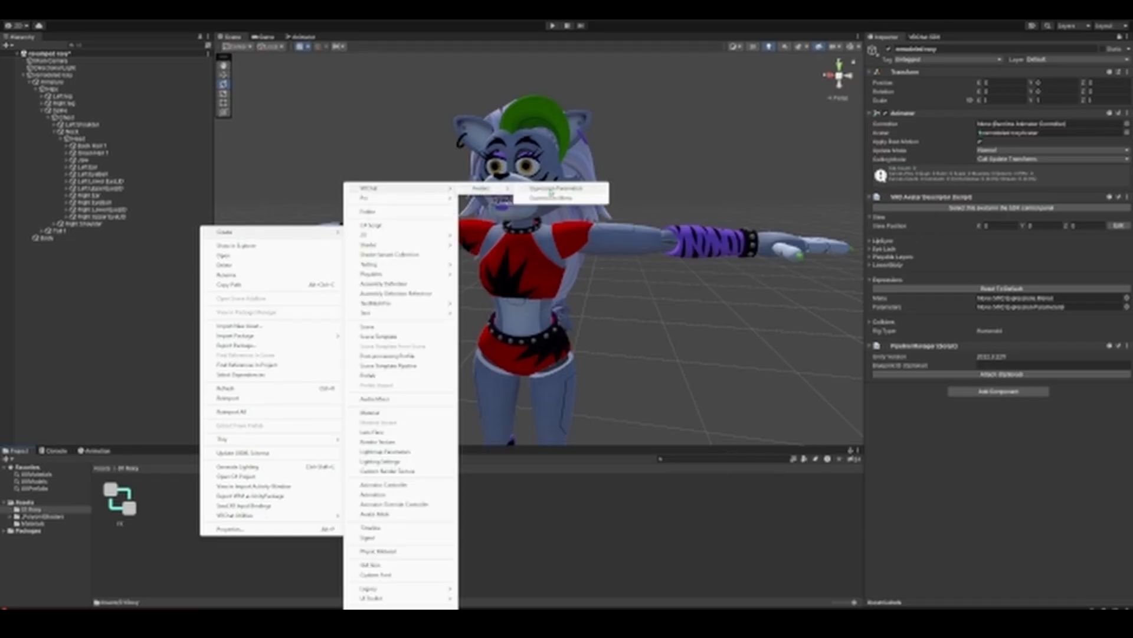
pyautogui.click(550, 189)
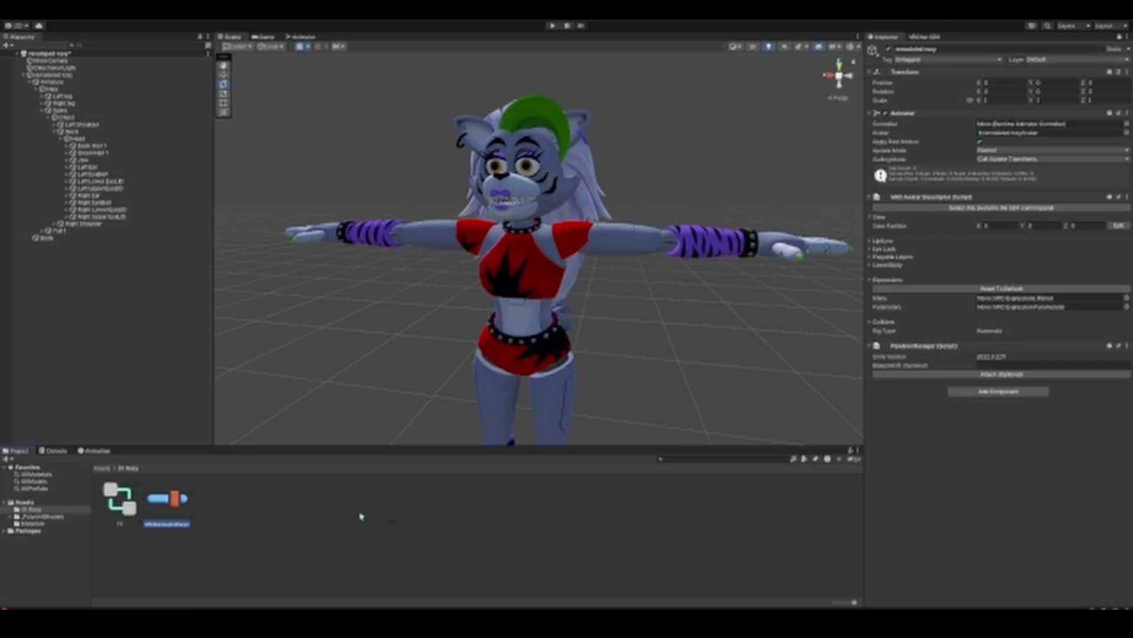
# Step: Create a VRChat Expressions Menu asset in the 01 Roxy folder, keeping its default name
pyautogui.rightClick(280, 534)
pyautogui.moveTo(330, 228)
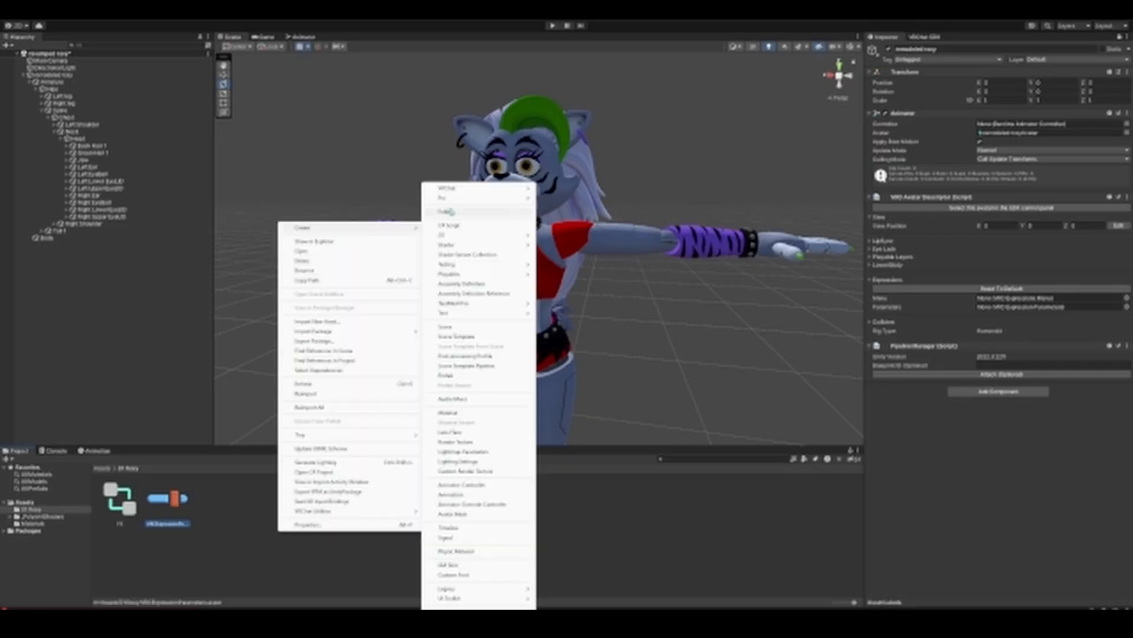
pyautogui.moveTo(454, 189)
pyautogui.moveTo(558, 188)
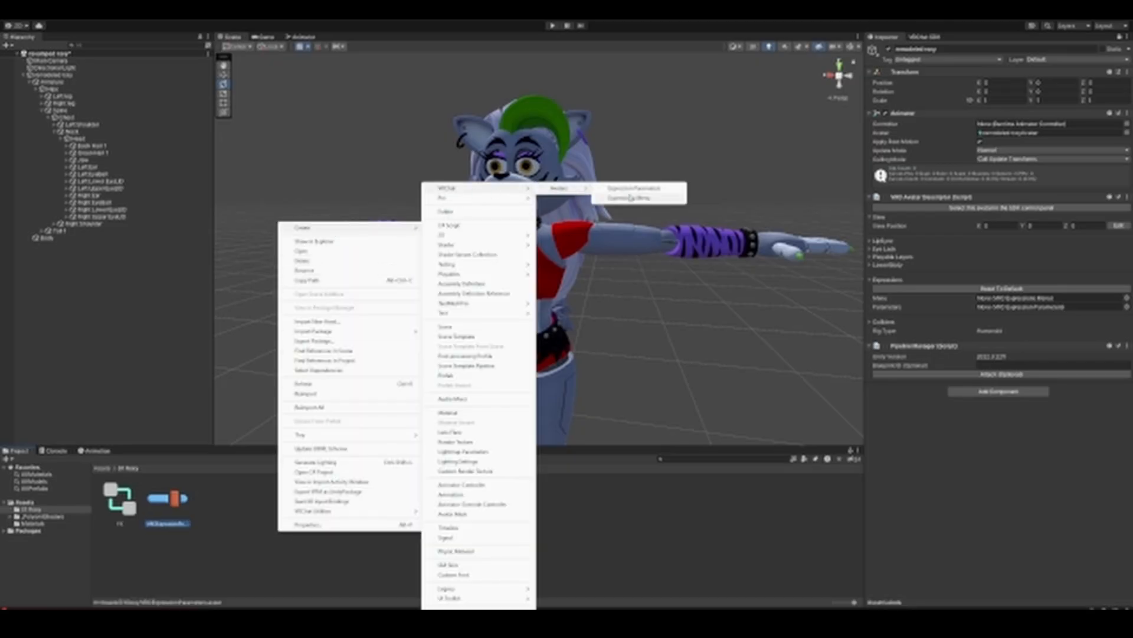
pyautogui.click(630, 197)
pyautogui.press('Return')
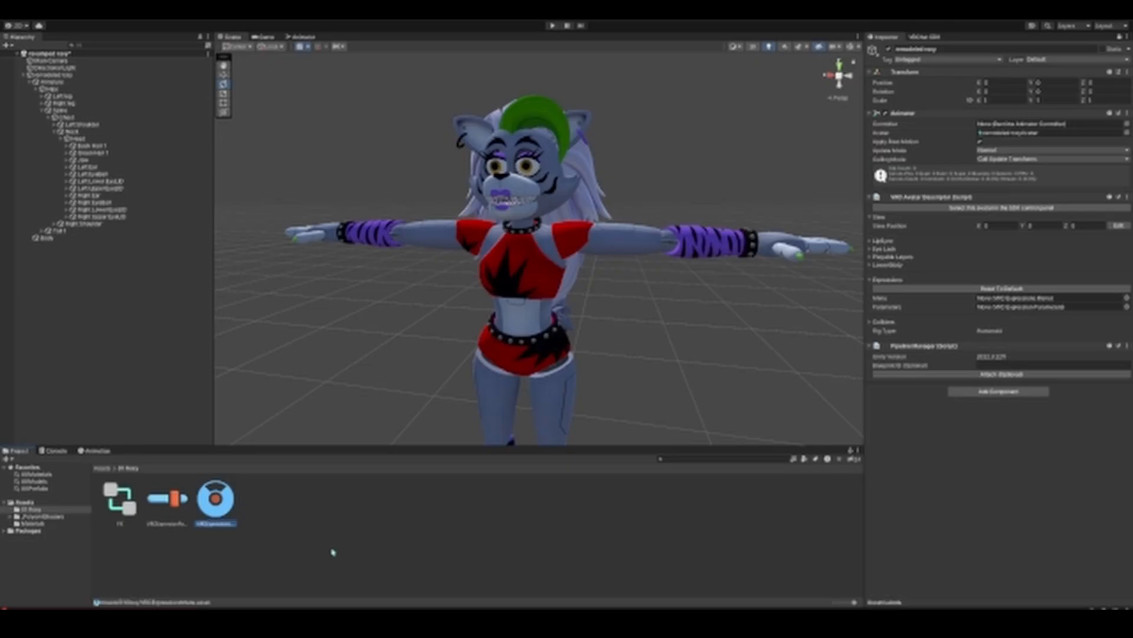
# Step: Assign the new Expressions Menu and Expression Parameters assets to the avatar descriptor's Menu and Parameters
pyautogui.moveTo(219, 499); pyautogui.dragTo(998, 298)
pyautogui.moveTo(171, 495); pyautogui.dragTo(1073, 309)
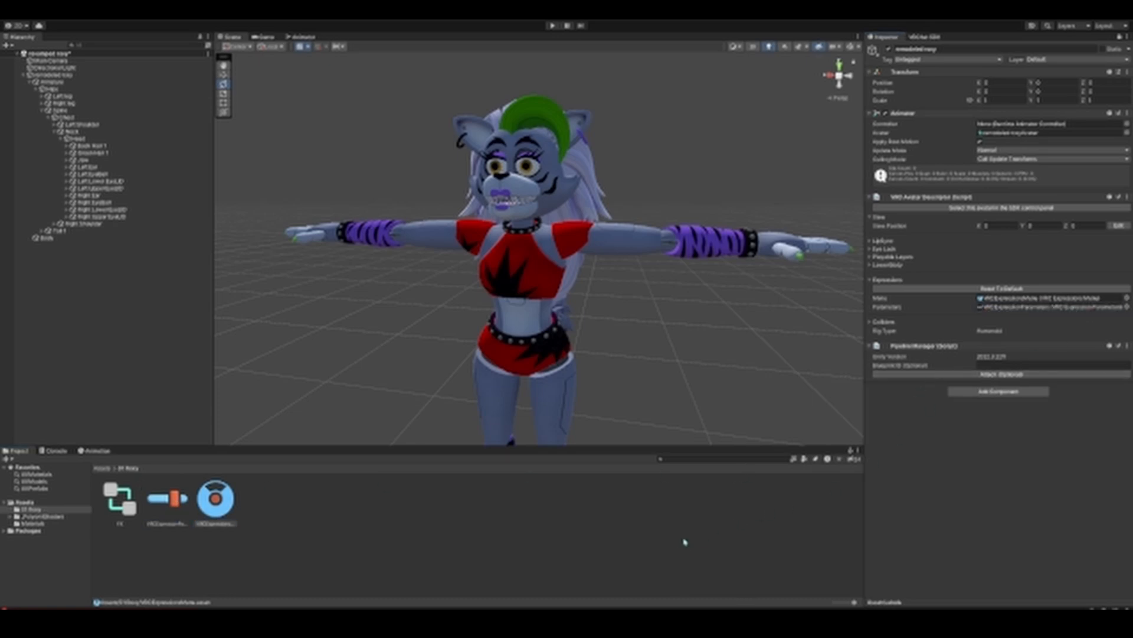
# Step: Assign the FX animator controller to the avatar's FX playable layer and collapse the Playable Layers settings
pyautogui.click(880, 257)
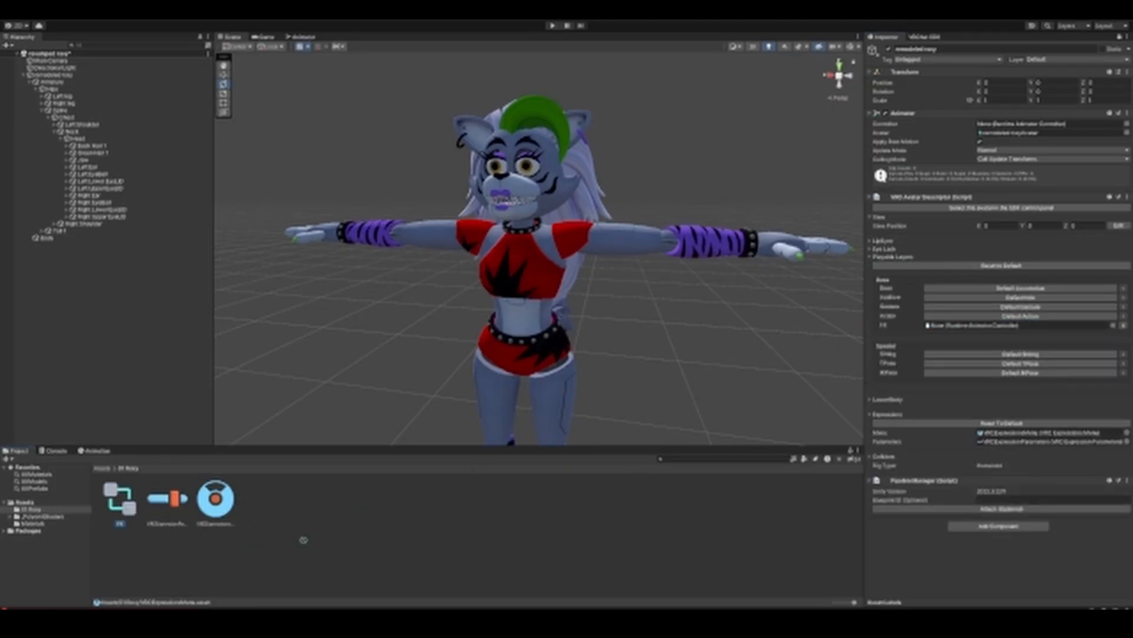
pyautogui.moveTo(950, 326)
pyautogui.mouseDown()
pyautogui.moveTo(961, 324)
pyautogui.moveTo(944, 325)
pyautogui.mouseUp()
pyautogui.click(873, 258)
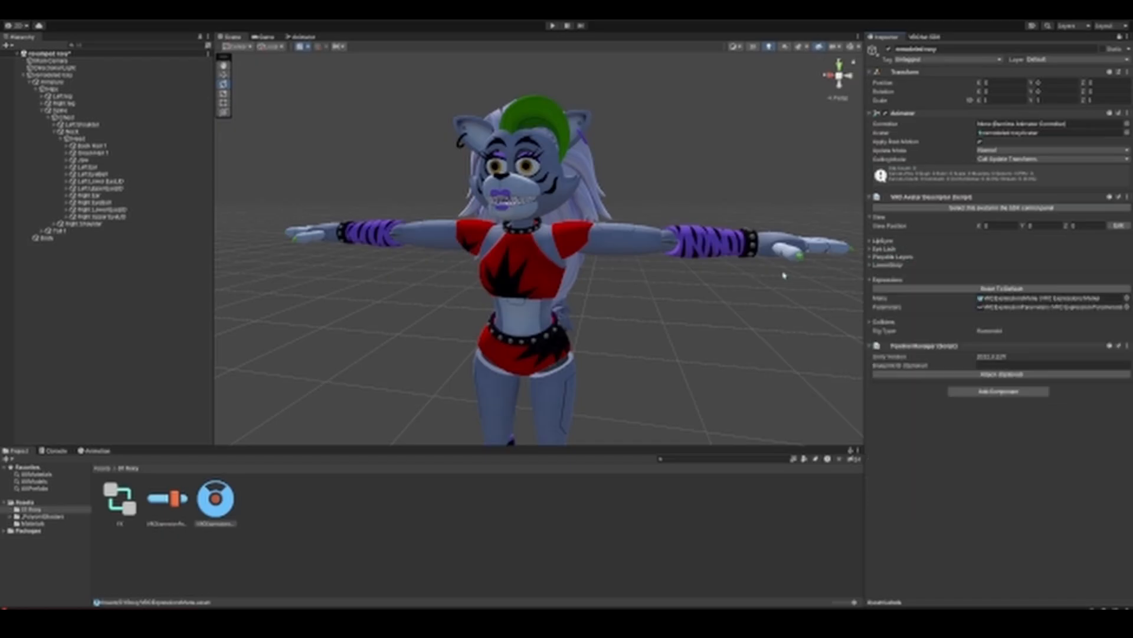
pyautogui.scroll(-6, 720, 341)
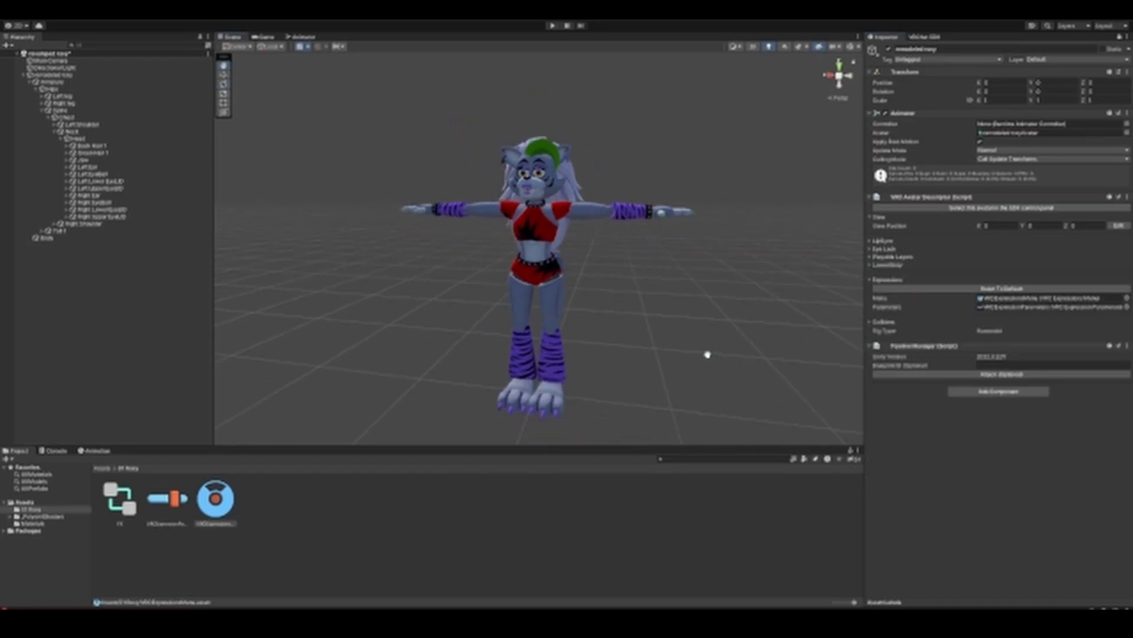
# Step: Add the GestureManager prefab from the Gesture Manager package to the remodeled roxy avatar
pyautogui.click(24, 75)
pyautogui.click(32, 530)
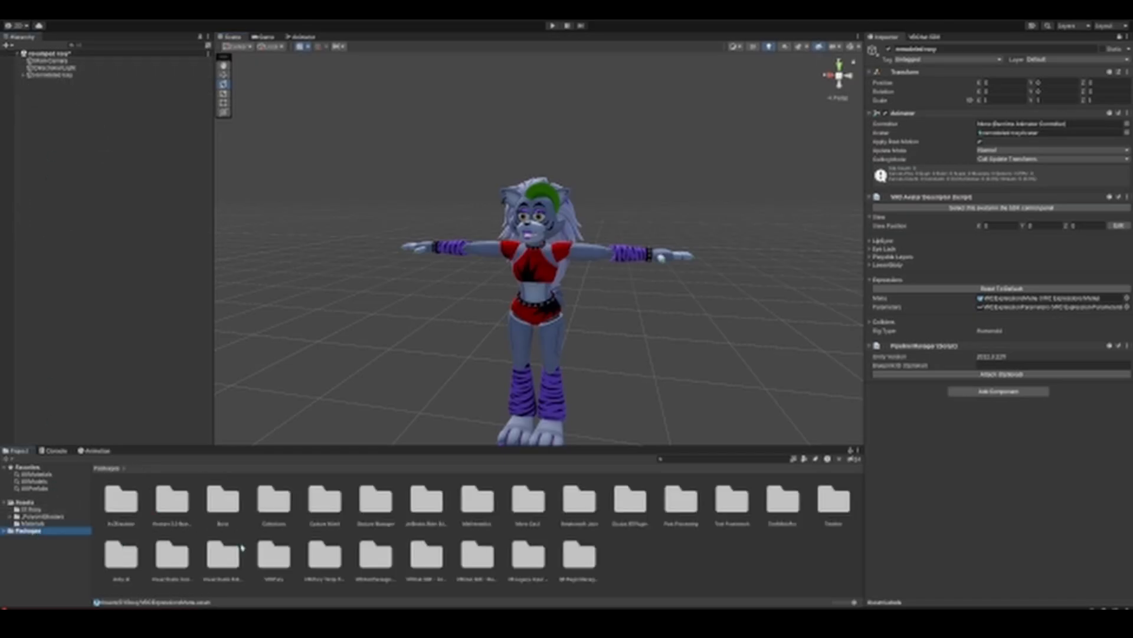
pyautogui.doubleClick(375, 499)
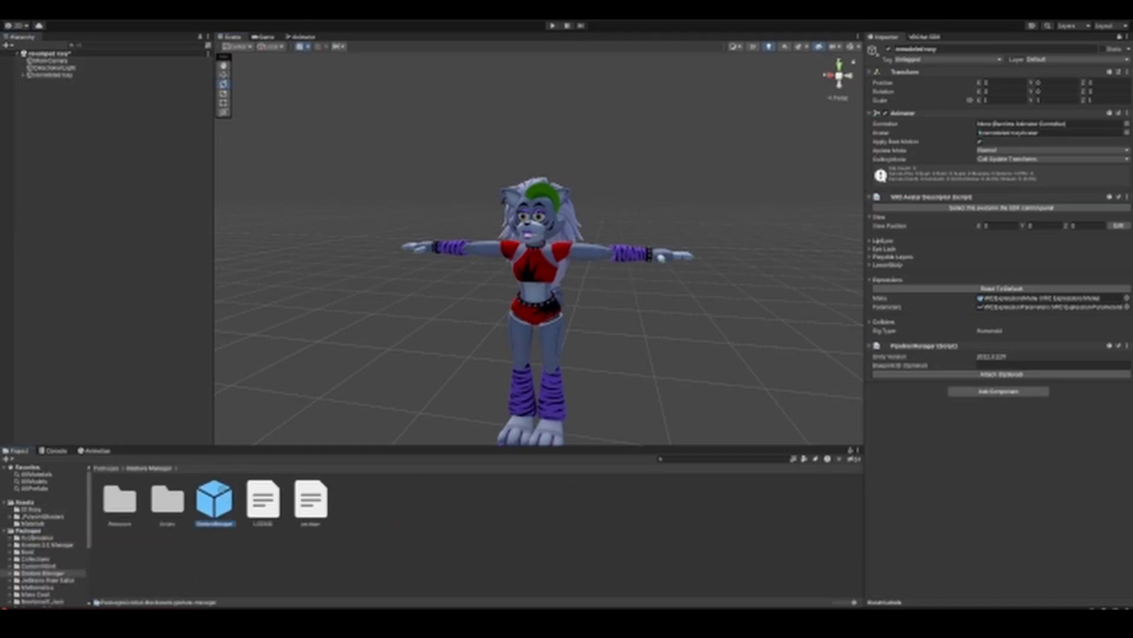
pyautogui.click(112, 246)
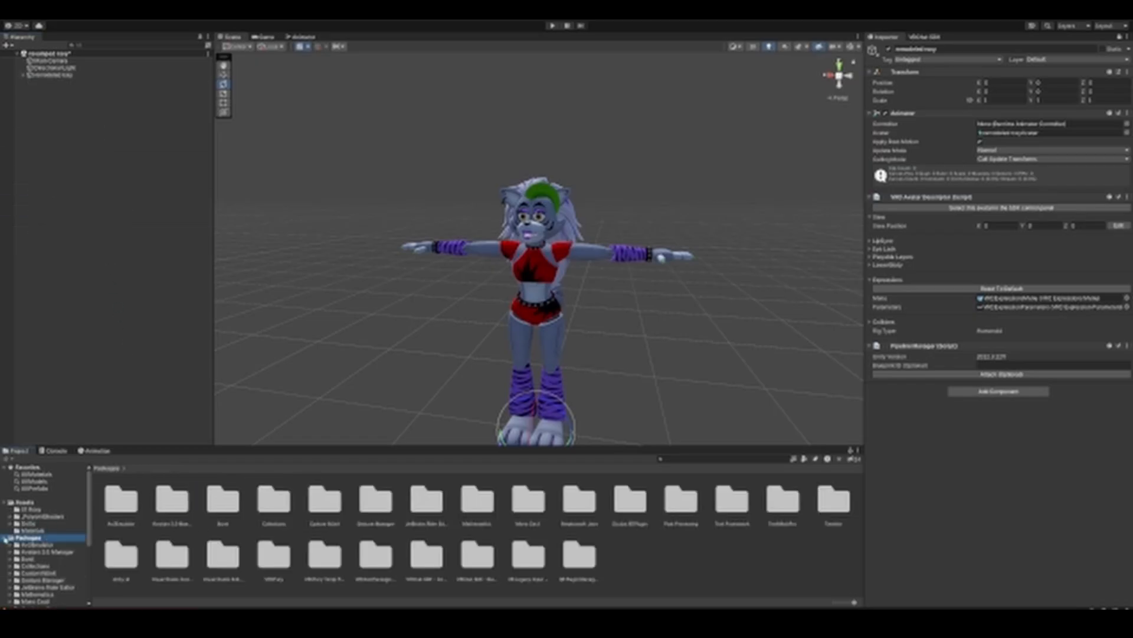
# Step: Add the GogoLoco All (VRCFury) prefab from the GoGo assets as a child of the remodeled roxy avatar
pyautogui.click(4, 538)
pyautogui.click(48, 525)
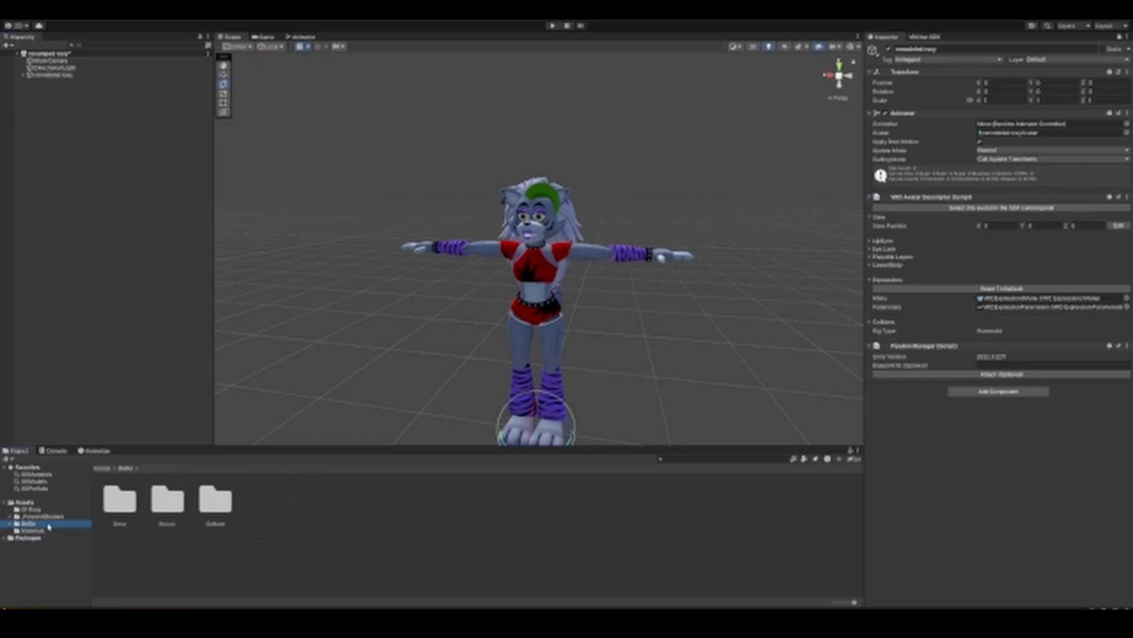
pyautogui.doubleClick(168, 502)
pyautogui.moveTo(406, 501); pyautogui.dragTo(71, 75)
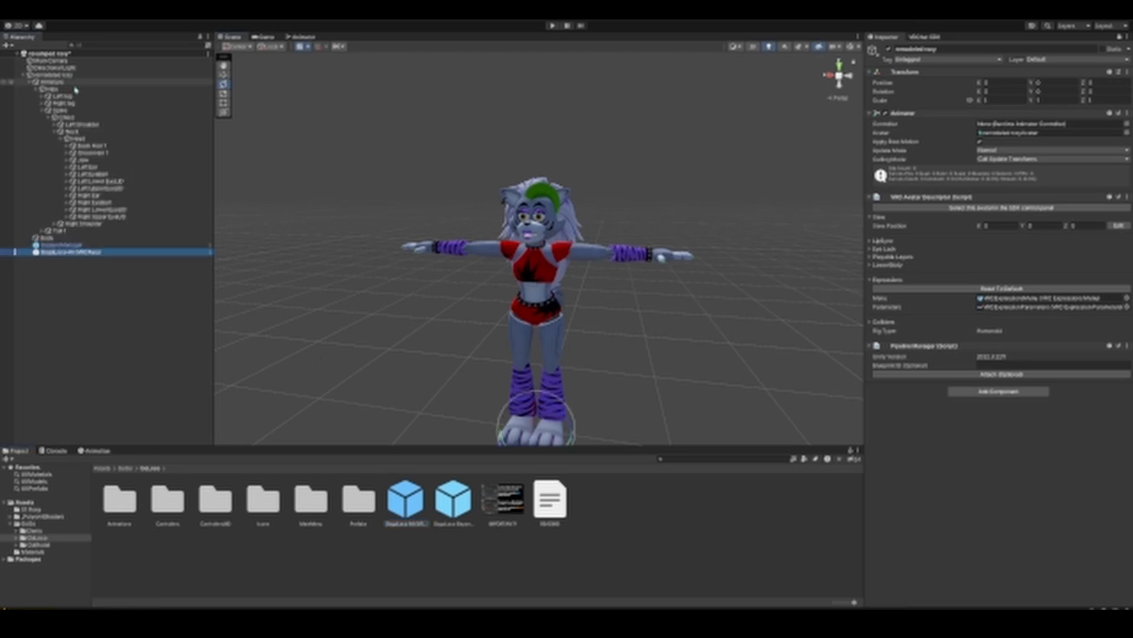
pyautogui.click(23, 77)
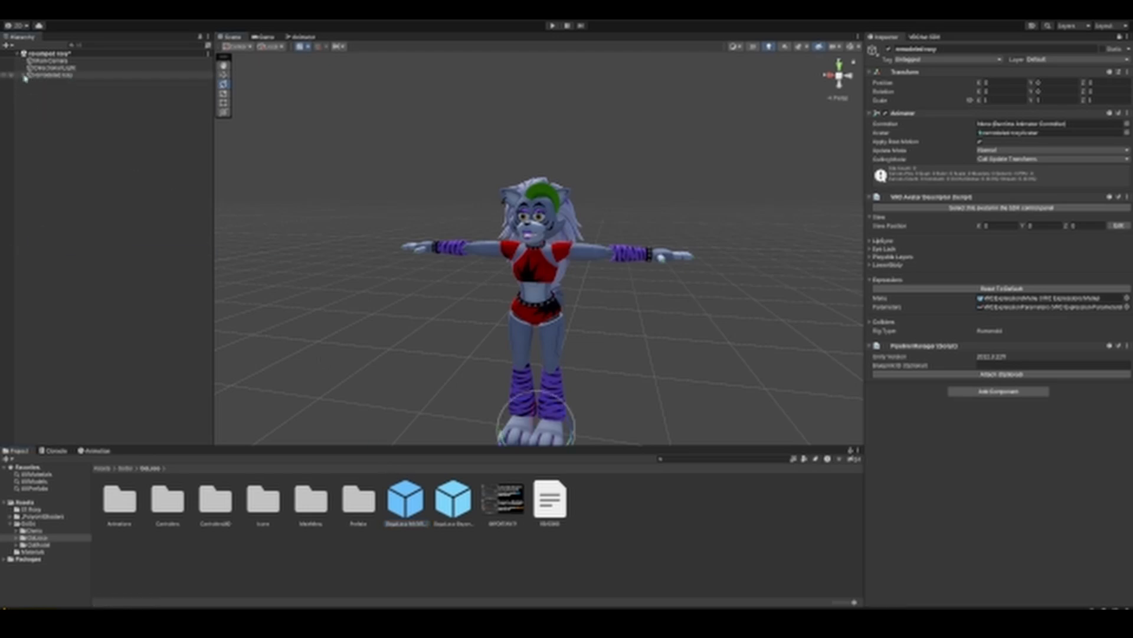
# Step: Unlock the inspector, then run the scene in play mode with the avatar's GestureManager selected
pyautogui.click(1120, 37)
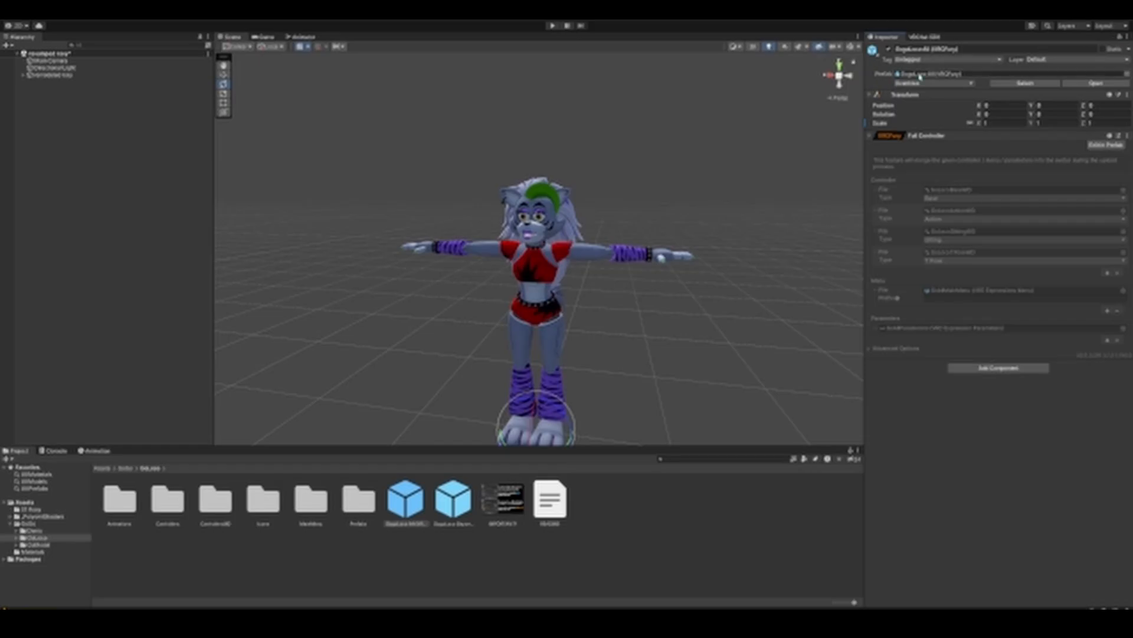
pyautogui.click(553, 26)
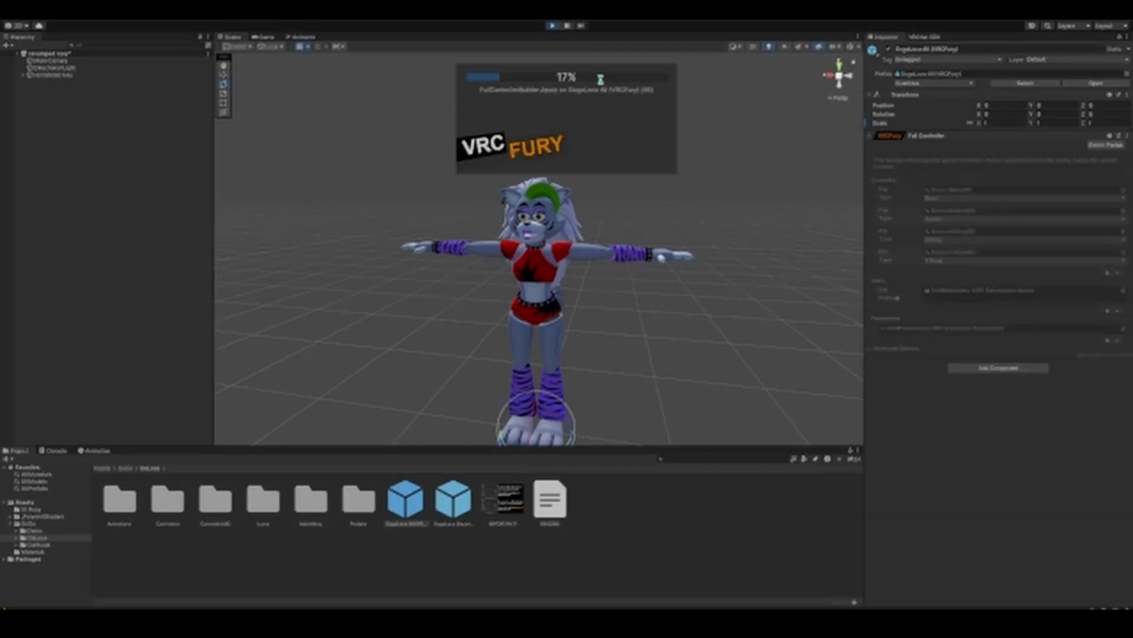
pyautogui.keyDown('alt'); pyautogui.click(23, 75); pyautogui.keyUp('alt')
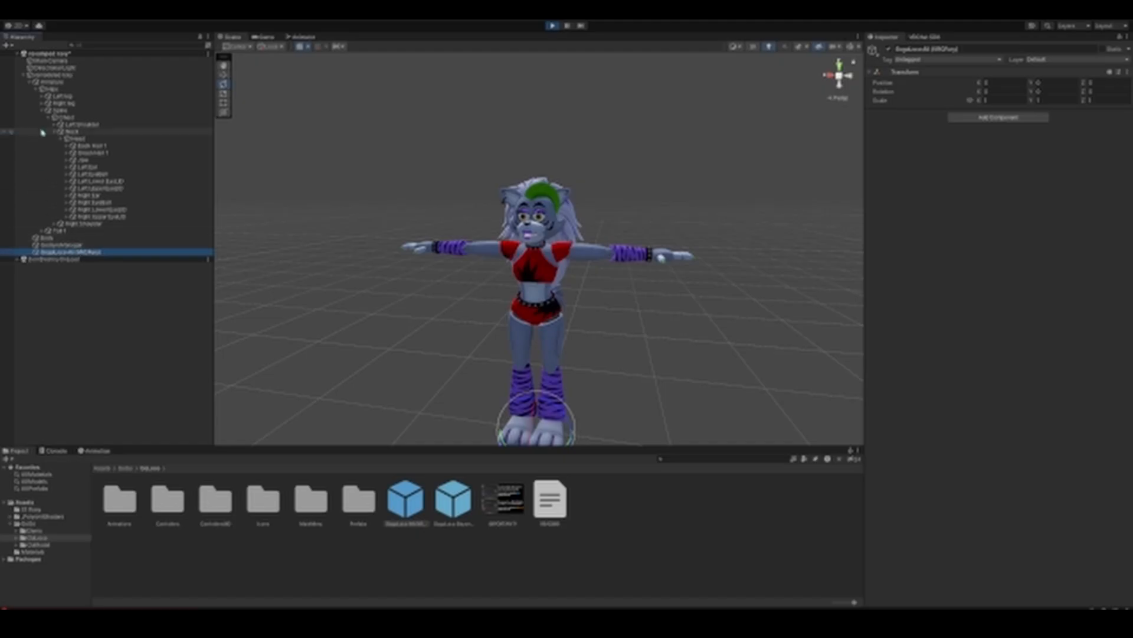
pyautogui.click(41, 110)
pyautogui.click(62, 132)
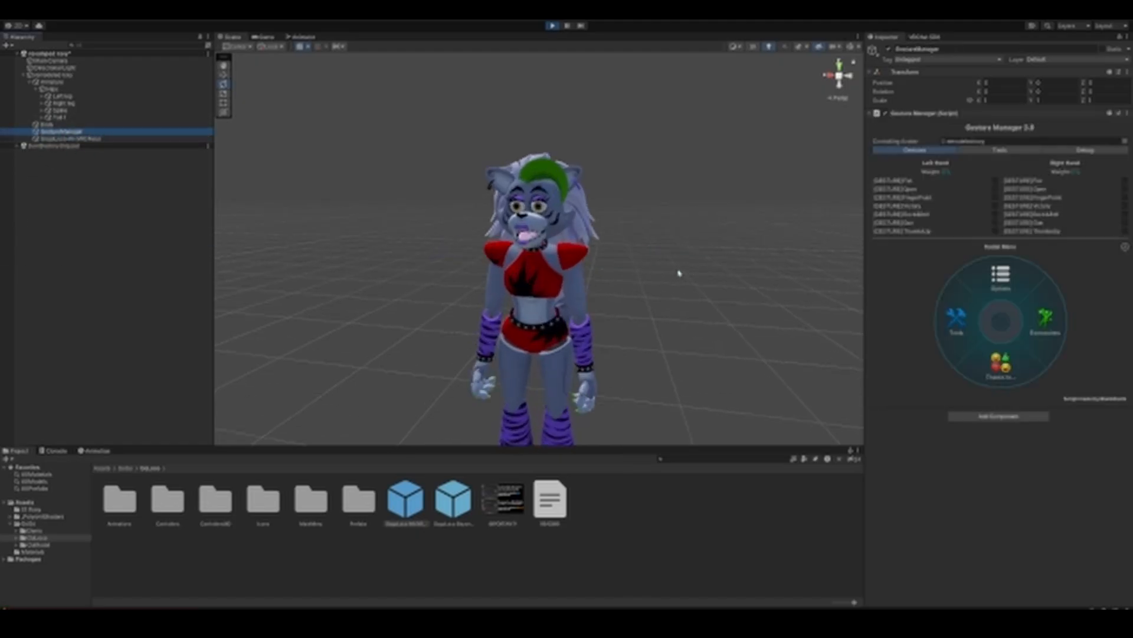
# Step: Examine the avatar's standing pose from the front and the side while play mode is running
pyautogui.moveTo(726, 266)
pyautogui.mouseDown(button='right')
pyautogui.moveTo(635, 271)
pyautogui.moveTo(714, 319)
pyautogui.moveTo(707, 274)
pyautogui.moveTo(721, 251)
pyautogui.mouseUp(button='right')
pyautogui.scroll(-3, 715, 314)
pyautogui.moveTo(706, 282)
pyautogui.mouseDown(button='middle')
pyautogui.moveTo(718, 245)
pyautogui.moveTo(712, 262)
pyautogui.mouseUp(button='middle')
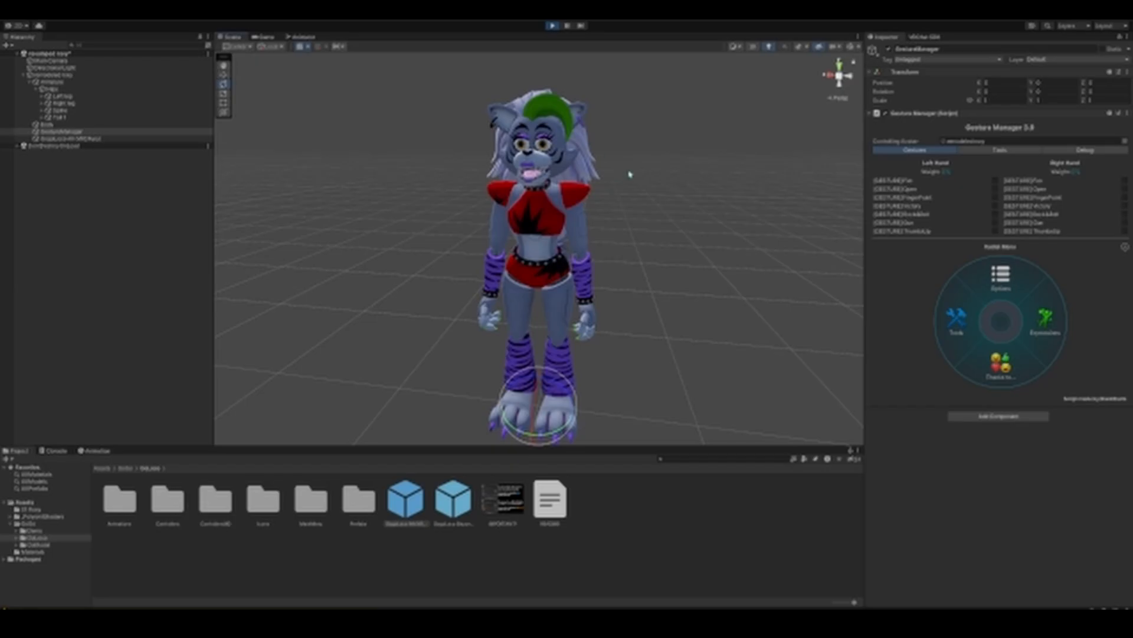
pyautogui.moveTo(711, 223); pyautogui.dragTo(663, 220, button='right')
pyautogui.moveTo(685, 220); pyautogui.dragTo(603, 243, button='middle')
pyautogui.scroll(3, 562, 225)
pyautogui.scroll(-2, 632, 248)
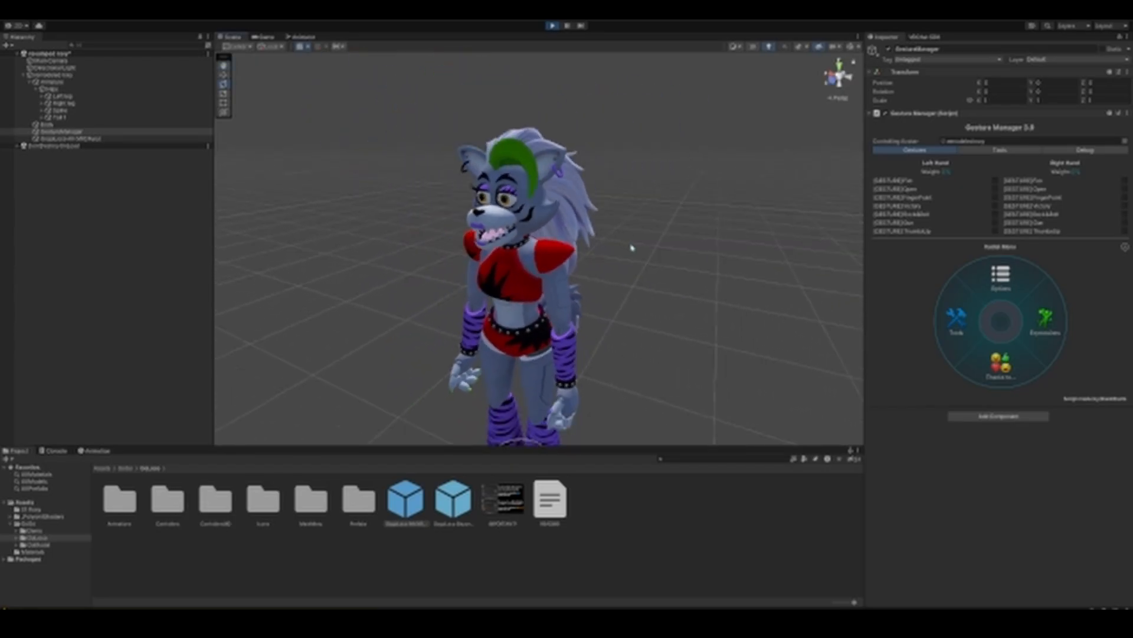
# Step: Test the GoGo Loco sitting and standing poses through the avatar's Expressions radial menu, then leave play mode
pyautogui.click(1045, 324)
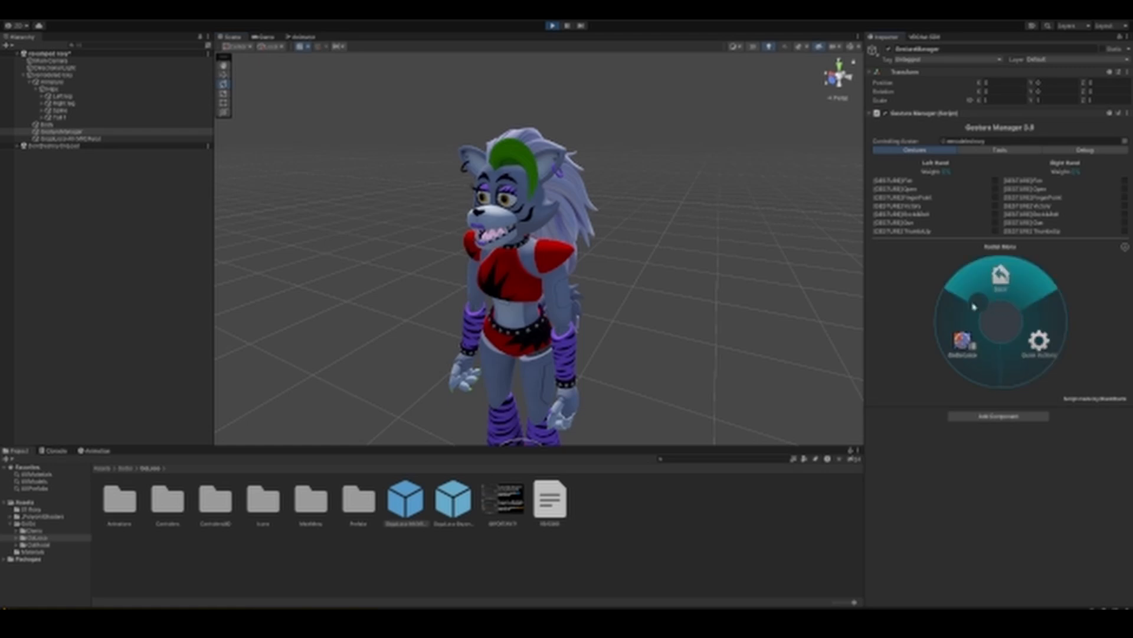
pyautogui.click(990, 345)
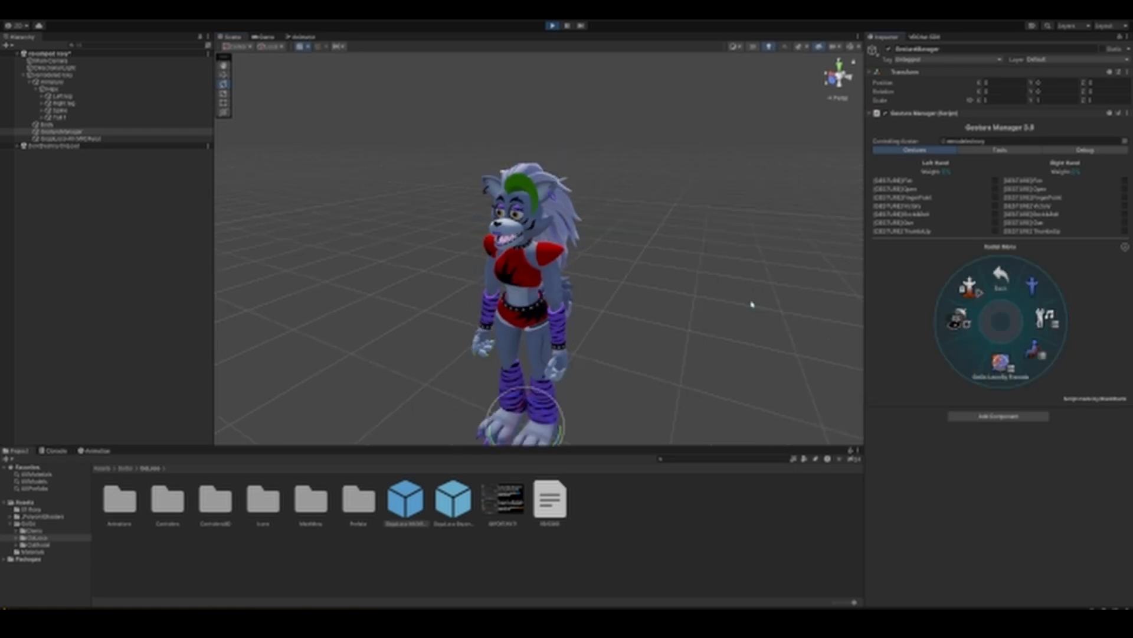
pyautogui.click(1035, 351)
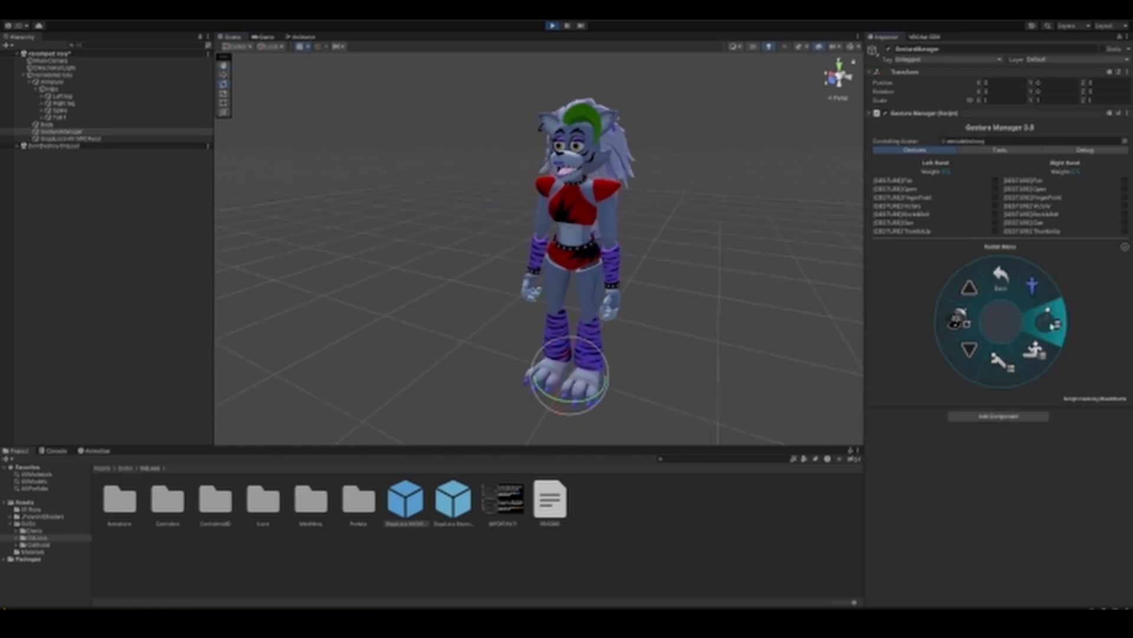
pyautogui.click(1043, 319)
pyautogui.click(975, 345)
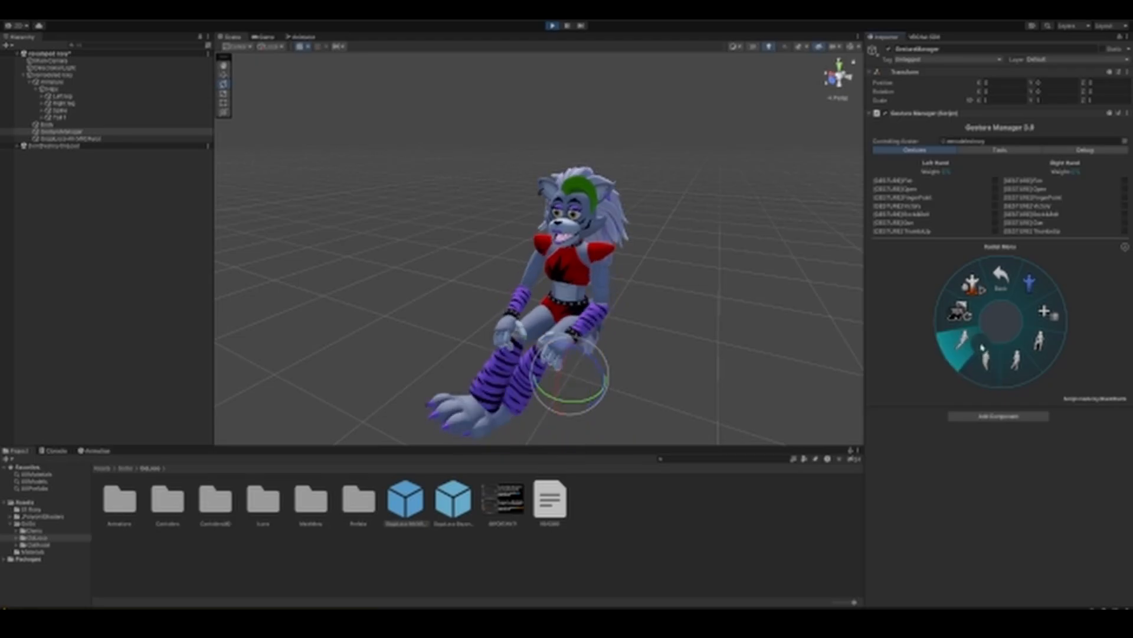
pyautogui.click(975, 345)
pyautogui.click(1018, 296)
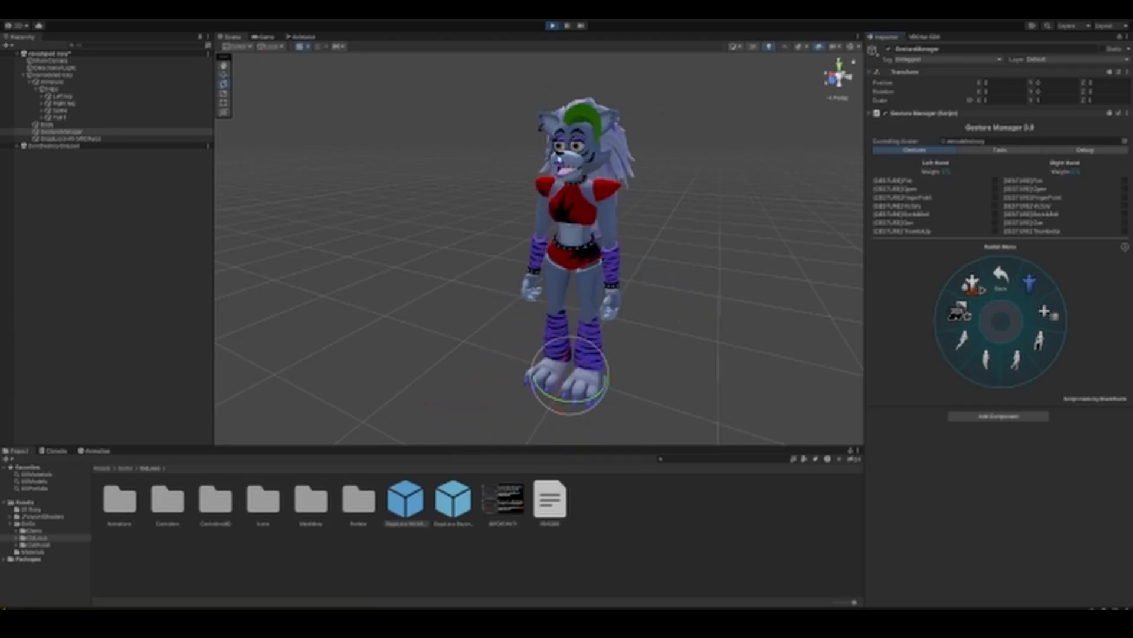
pyautogui.click(553, 27)
# Step: Rotate the Tail 1 bone so the tail hangs down behind the avatar's legs
pyautogui.moveTo(613, 251); pyautogui.dragTo(688, 245, button='right')
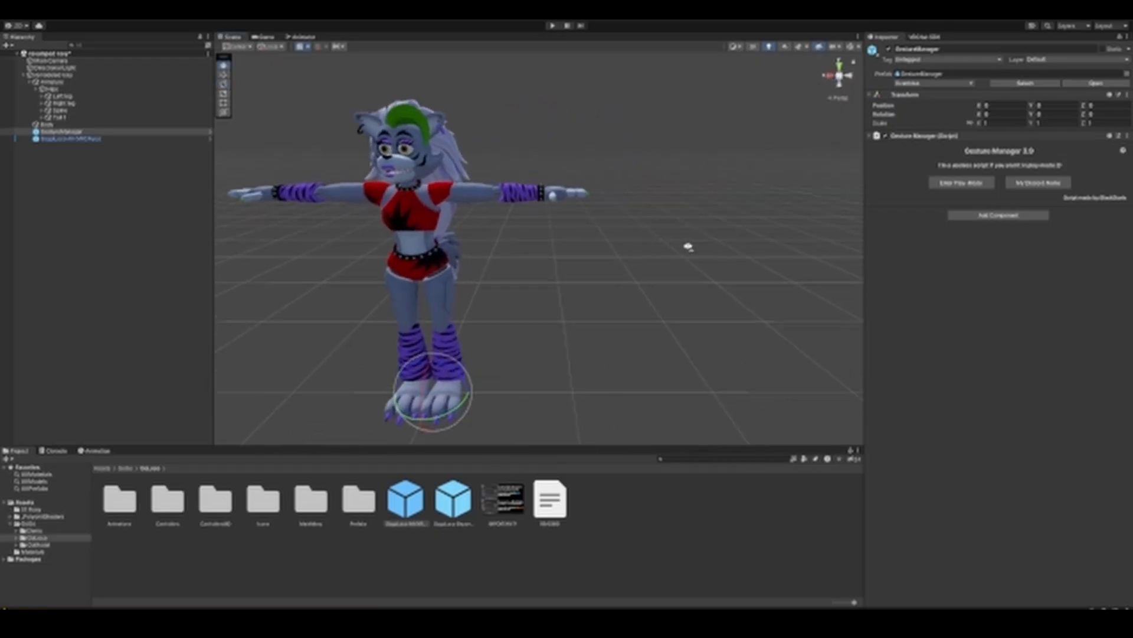
pyautogui.moveTo(649, 245); pyautogui.dragTo(700, 250, button='middle')
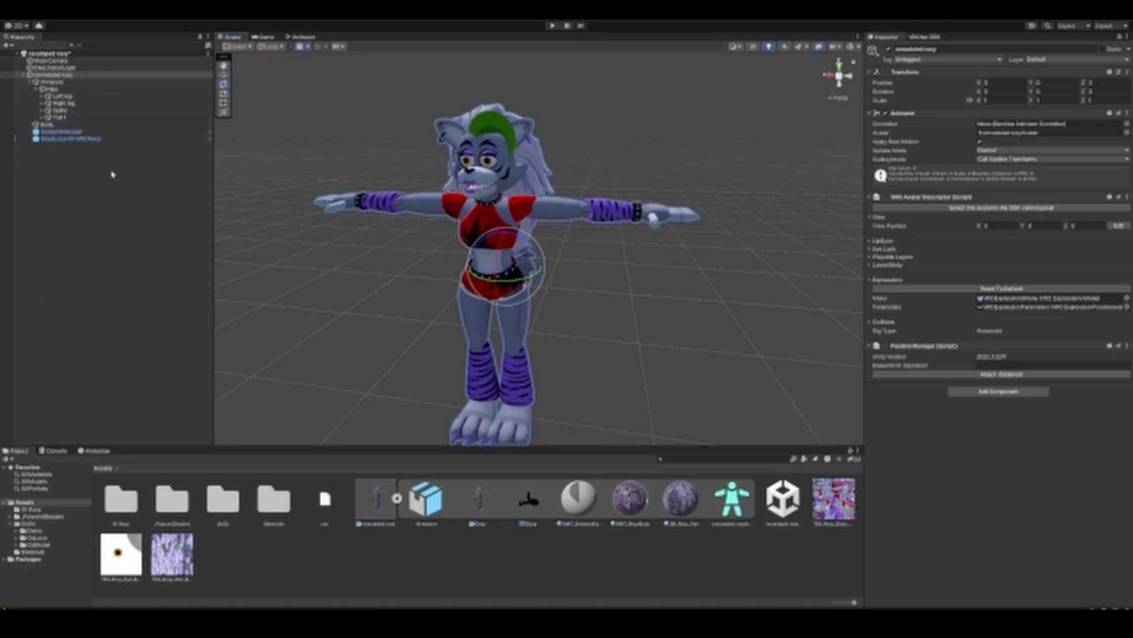
pyautogui.moveTo(332, 240)
pyautogui.keyDown('alt'); pyautogui.mouseDown()
pyautogui.moveTo(361, 234)
pyautogui.moveTo(458, 296)
pyautogui.moveTo(354, 282)
pyautogui.moveTo(420, 281)
pyautogui.moveTo(387, 278)
pyautogui.moveTo(331, 245)
pyautogui.mouseUp(); pyautogui.keyUp('alt')
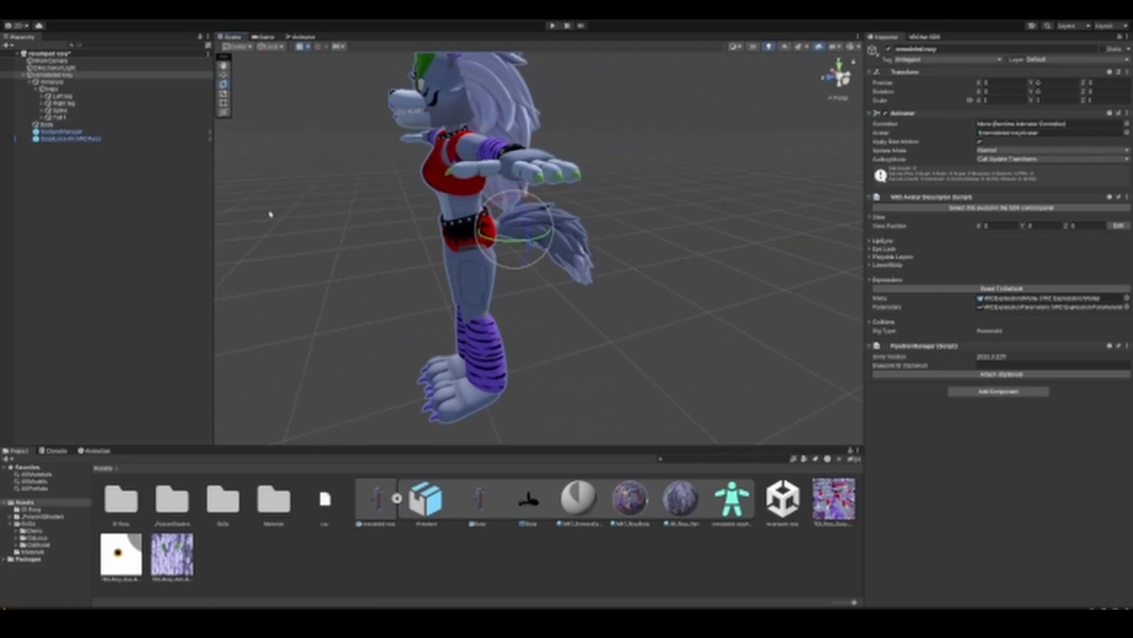
pyautogui.click(59, 118)
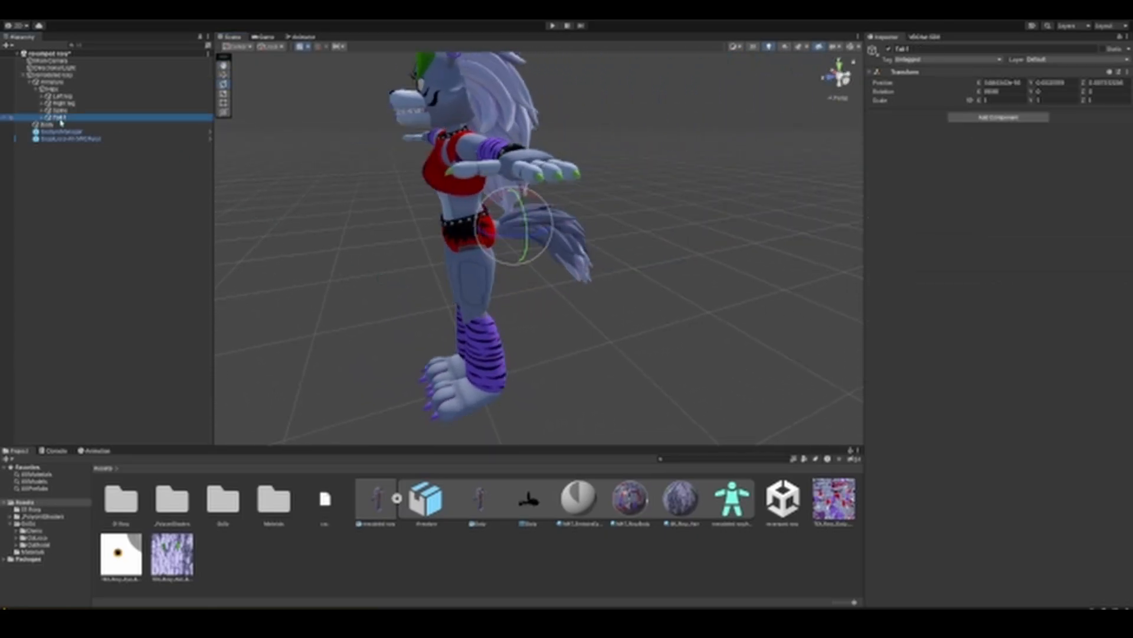
pyautogui.moveTo(493, 203); pyautogui.dragTo(411, 205)
pyautogui.moveTo(411, 206)
pyautogui.mouseDown(button='right')
pyautogui.moveTo(478, 220)
pyautogui.moveTo(399, 204)
pyautogui.mouseUp(button='right')
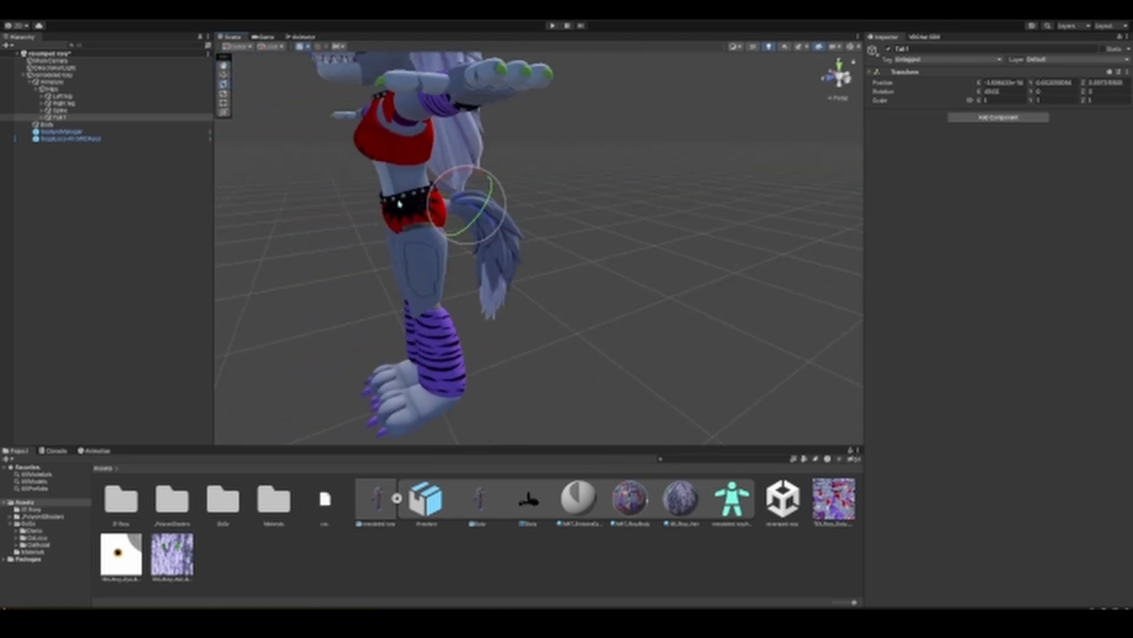
# Step: Check the Tail 1 bone's child and add a VRC Phys Bone component to Tail 1
pyautogui.click(41, 117)
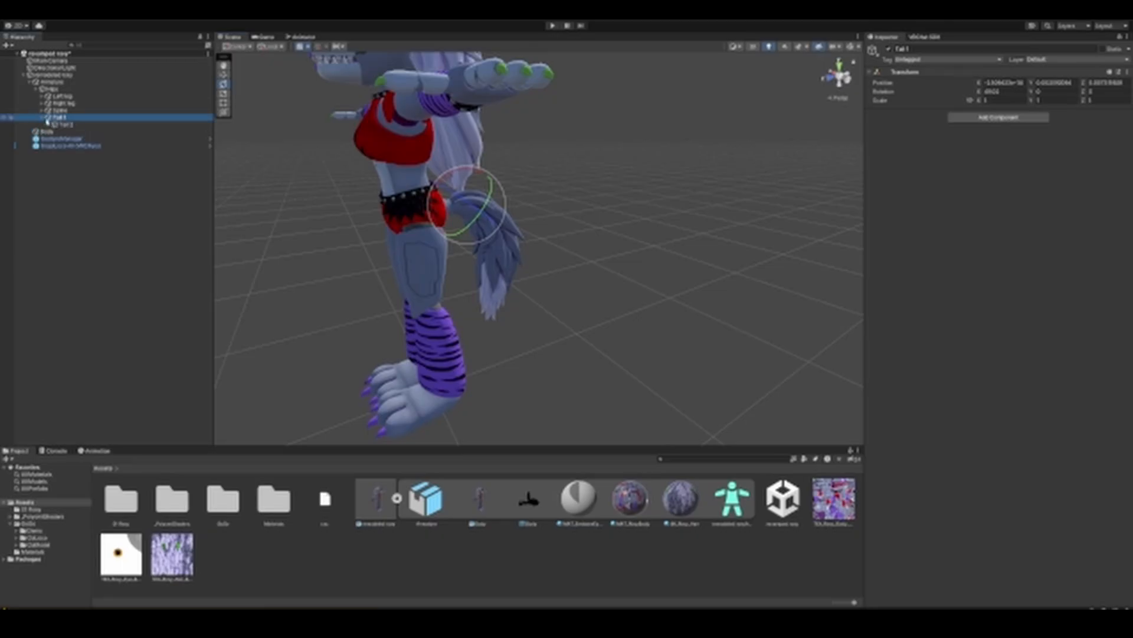
pyautogui.click(70, 125)
pyautogui.click(43, 119)
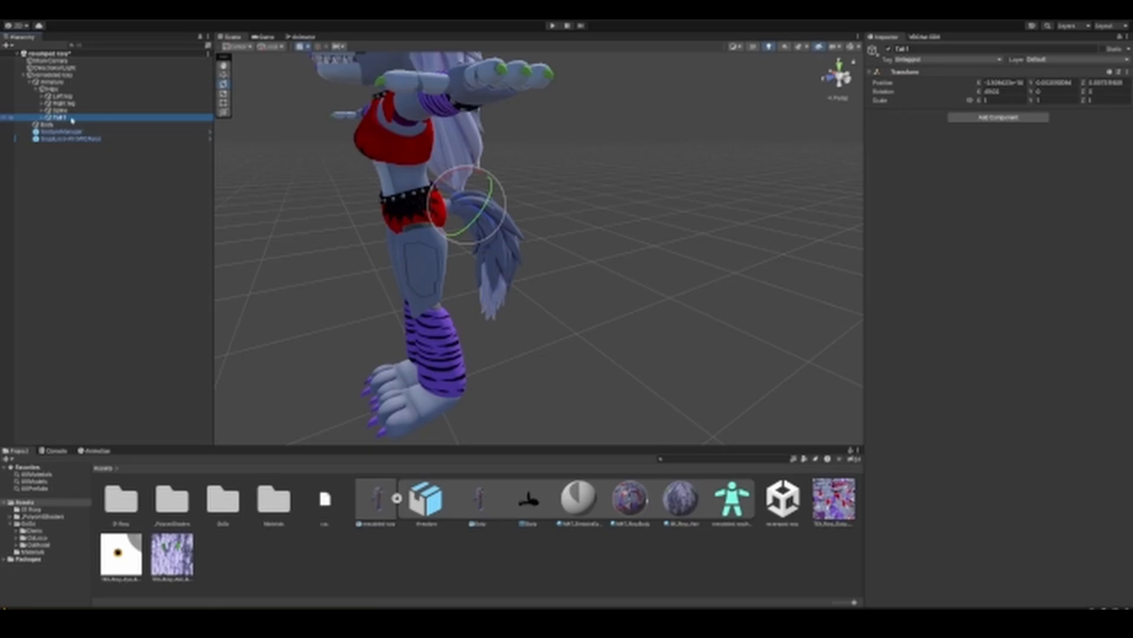
pyautogui.click(996, 118)
pyautogui.write('phys')
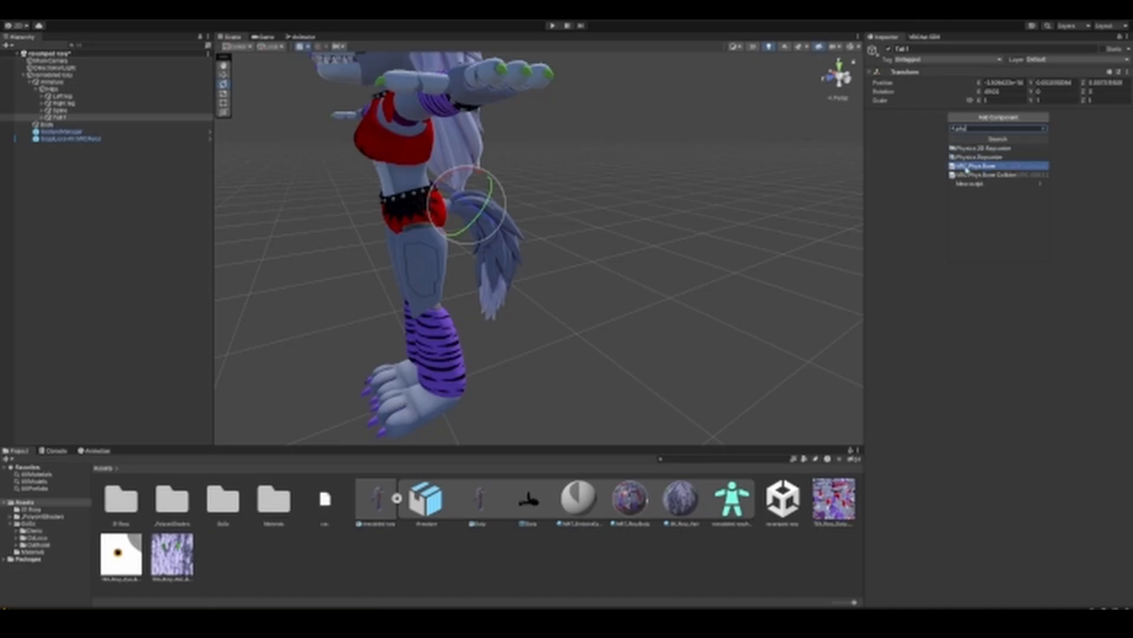
pyautogui.click(985, 166)
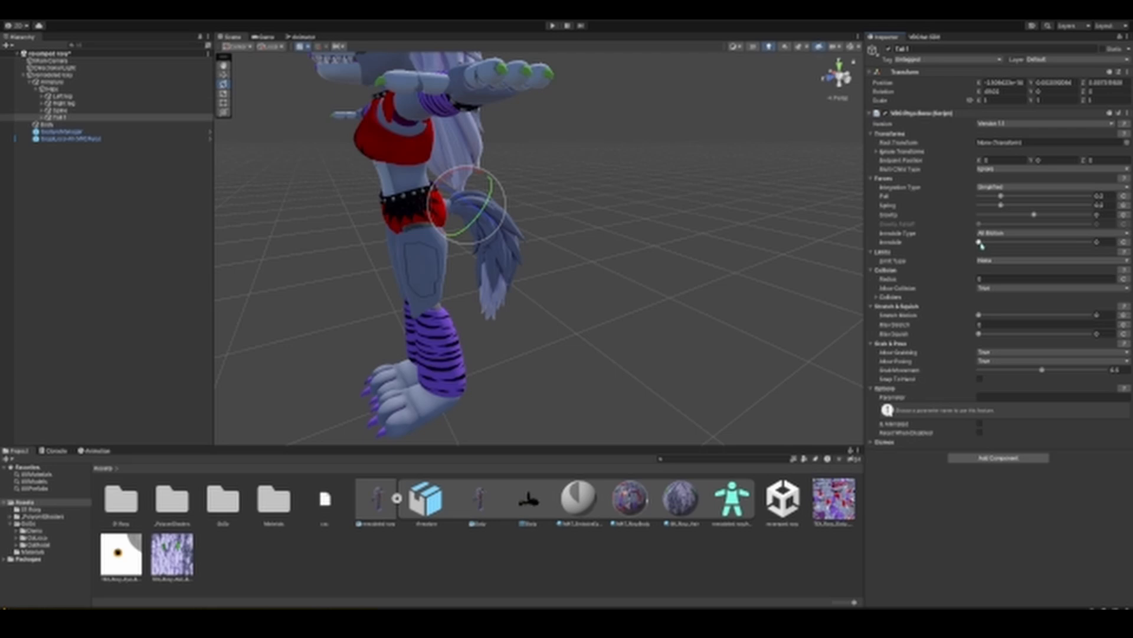
# Step: Set the tail Phys Bone's Immobile value to about 0.7
pyautogui.moveTo(979, 243); pyautogui.dragTo(1089, 250)
pyautogui.moveTo(1089, 251); pyautogui.dragTo(975, 242)
pyautogui.moveTo(980, 244); pyautogui.dragTo(1061, 250)
# Step: Set the tail Phys Bone's collision radius to 0.001 after trying 0.1, 0.03 and 0.002
pyautogui.scroll(2, 730, 205)
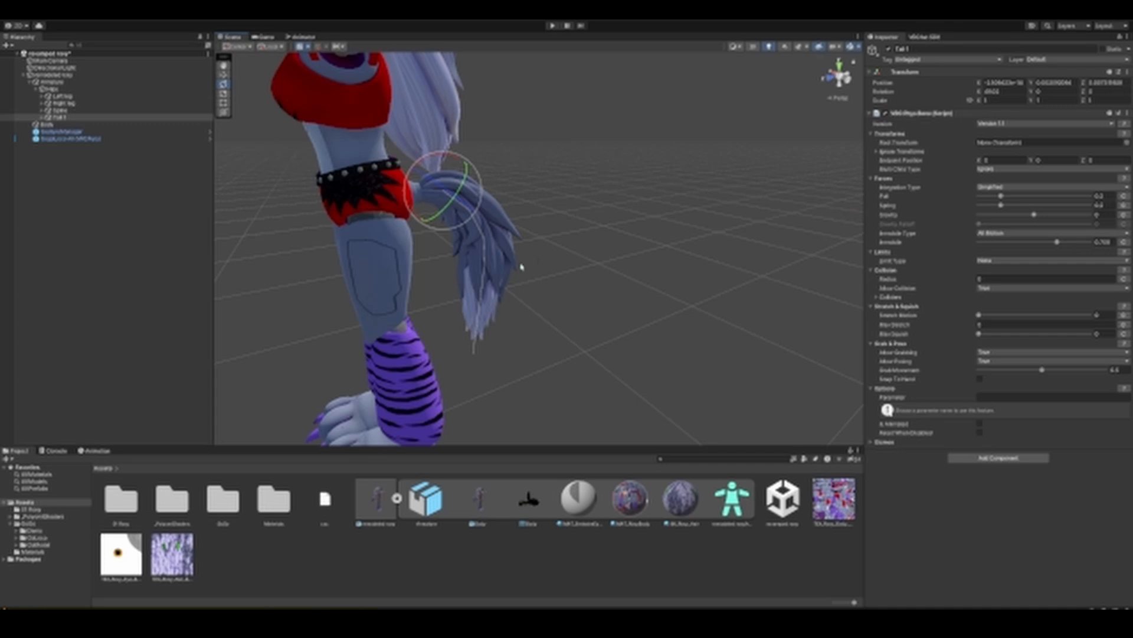
pyautogui.click(1000, 279)
pyautogui.write('0.1')
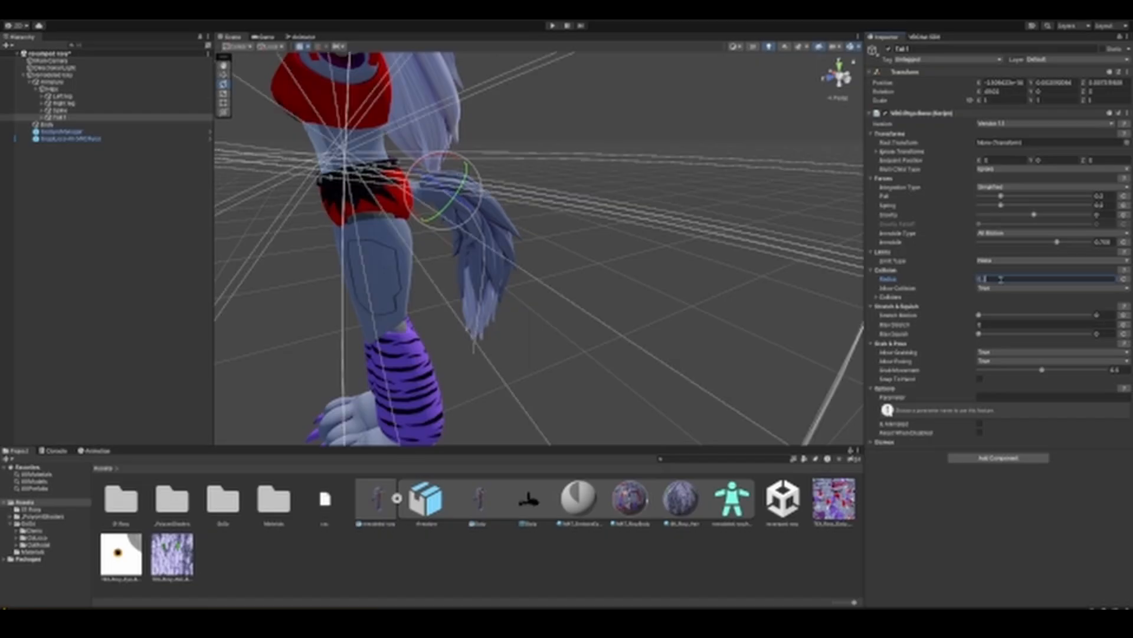
pyautogui.press('BackSpace')
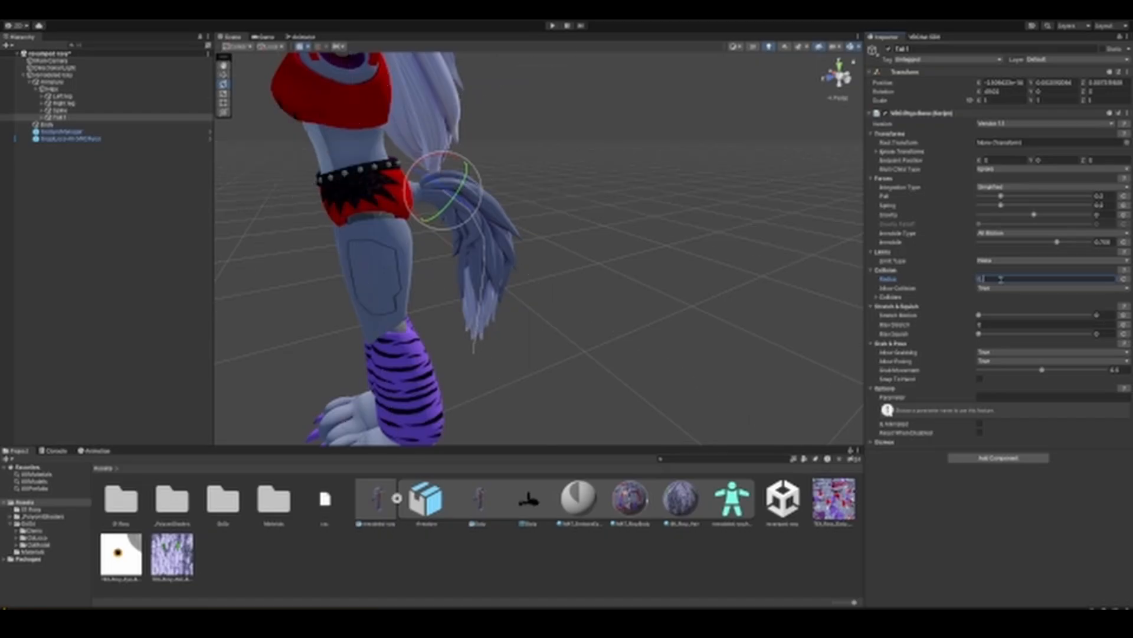
pyautogui.write('03')
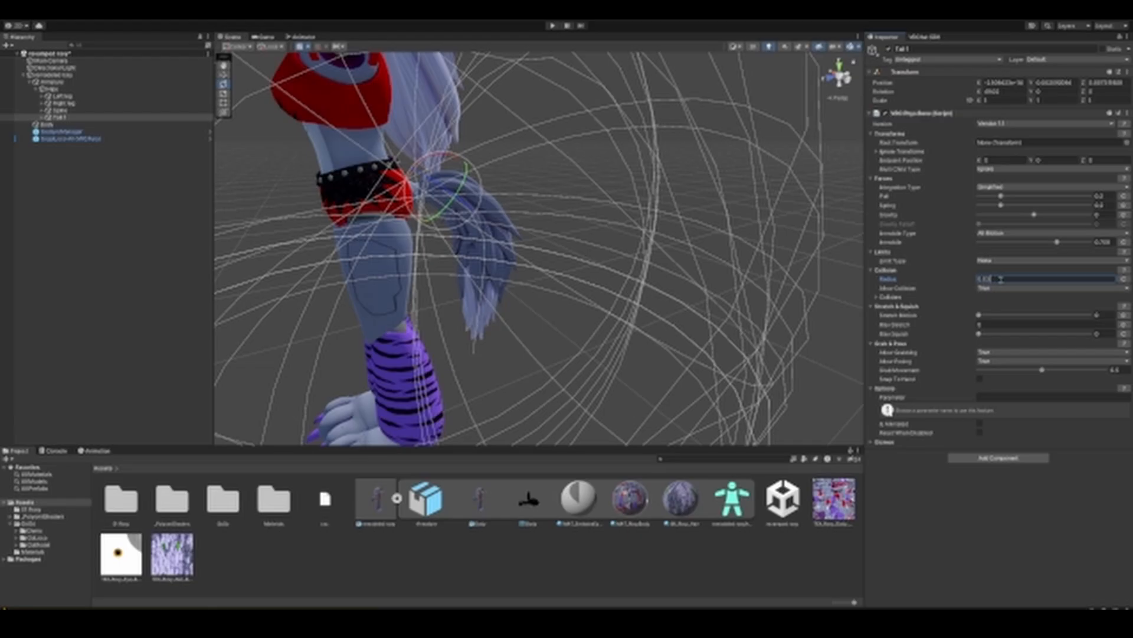
pyautogui.press('BackSpace')
pyautogui.write('02')
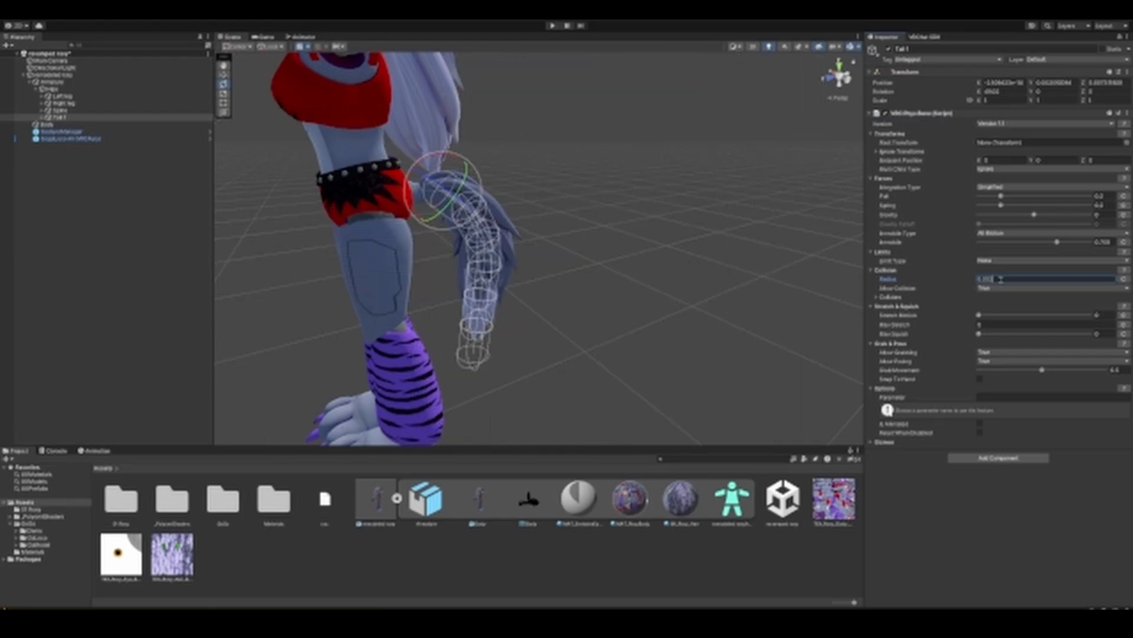
pyautogui.press('BackSpace')
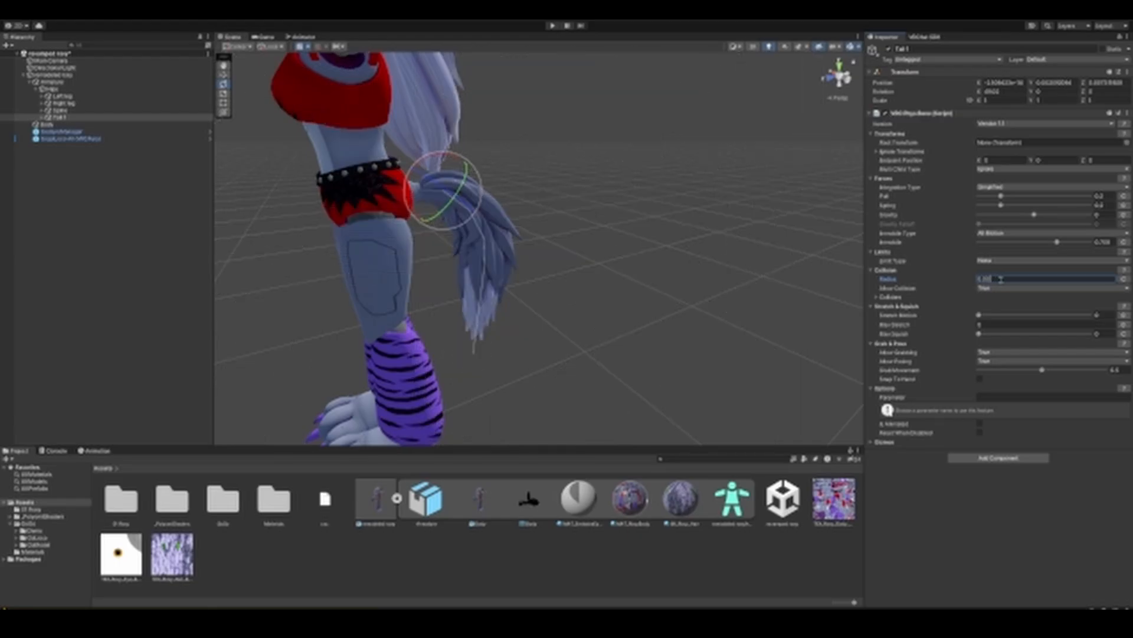
pyautogui.write('1')
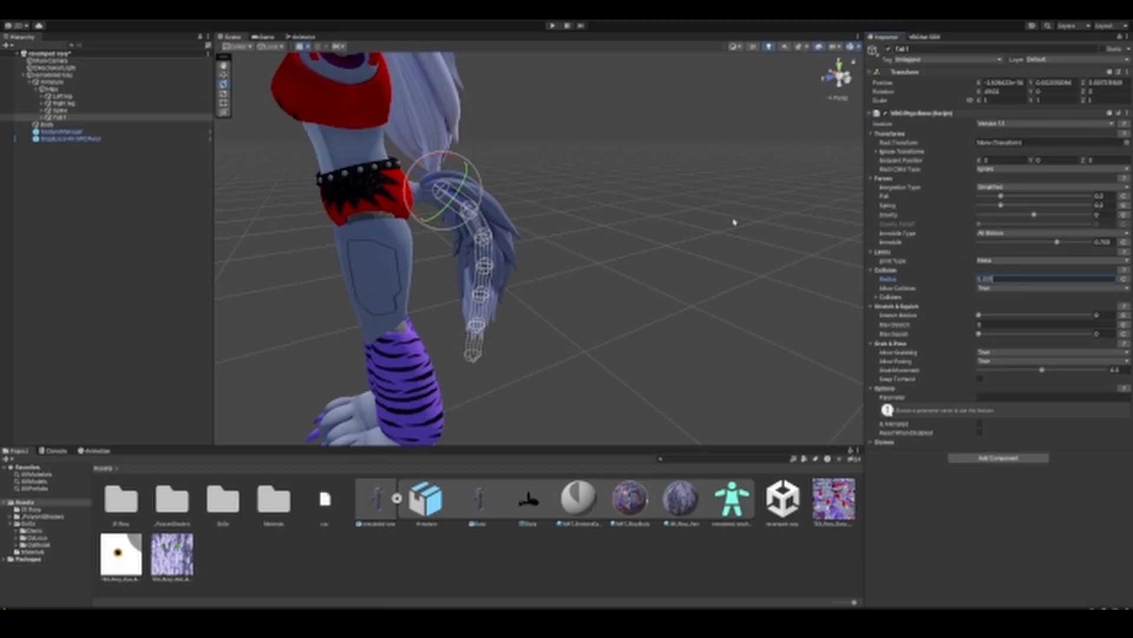
# Step: Examine the tail's collision capsules from several sides to check how they fit the tail mesh
pyautogui.moveTo(742, 229); pyautogui.dragTo(706, 197, button='middle')
pyautogui.moveTo(706, 197); pyautogui.dragTo(723, 207, button='right')
pyautogui.moveTo(723, 207); pyautogui.dragTo(741, 217, button='middle')
pyautogui.moveTo(741, 216); pyautogui.dragTo(771, 214, button='right')
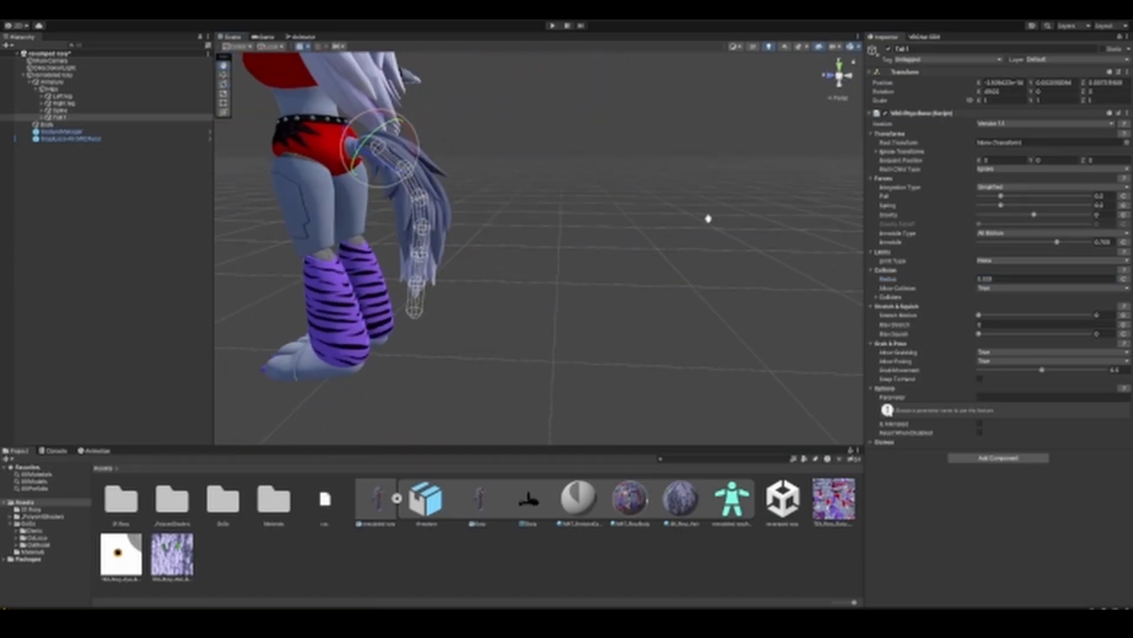
pyautogui.moveTo(709, 218); pyautogui.dragTo(785, 245, button='middle')
pyautogui.moveTo(741, 257); pyautogui.dragTo(811, 255, button='right')
pyautogui.moveTo(715, 256); pyautogui.dragTo(763, 260, button='middle')
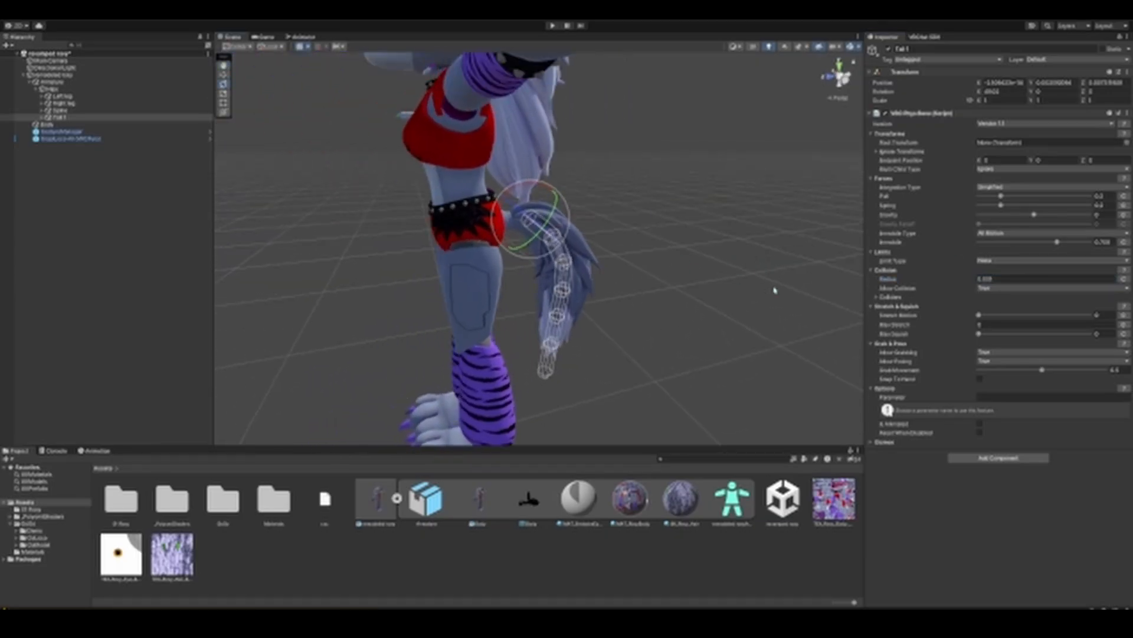
# Step: Test the tail physics in Play mode by moving the avatar root around the scene, and exit Play mode
pyautogui.click(551, 26)
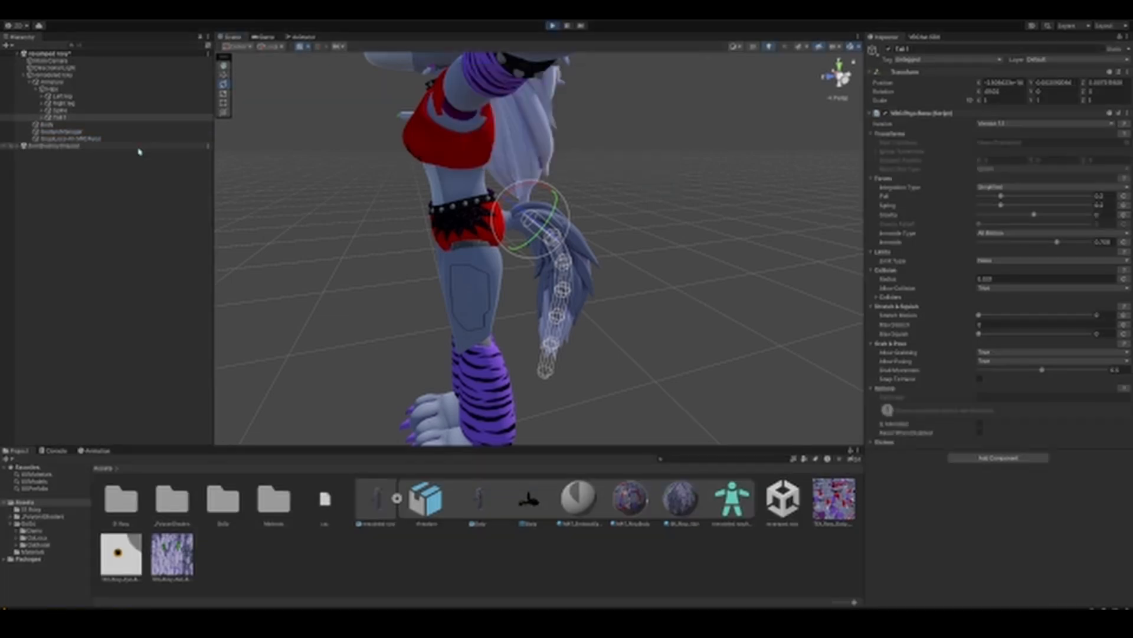
pyautogui.moveTo(340, 221); pyautogui.dragTo(390, 232, button='right')
pyautogui.press('s')
pyautogui.press('a')
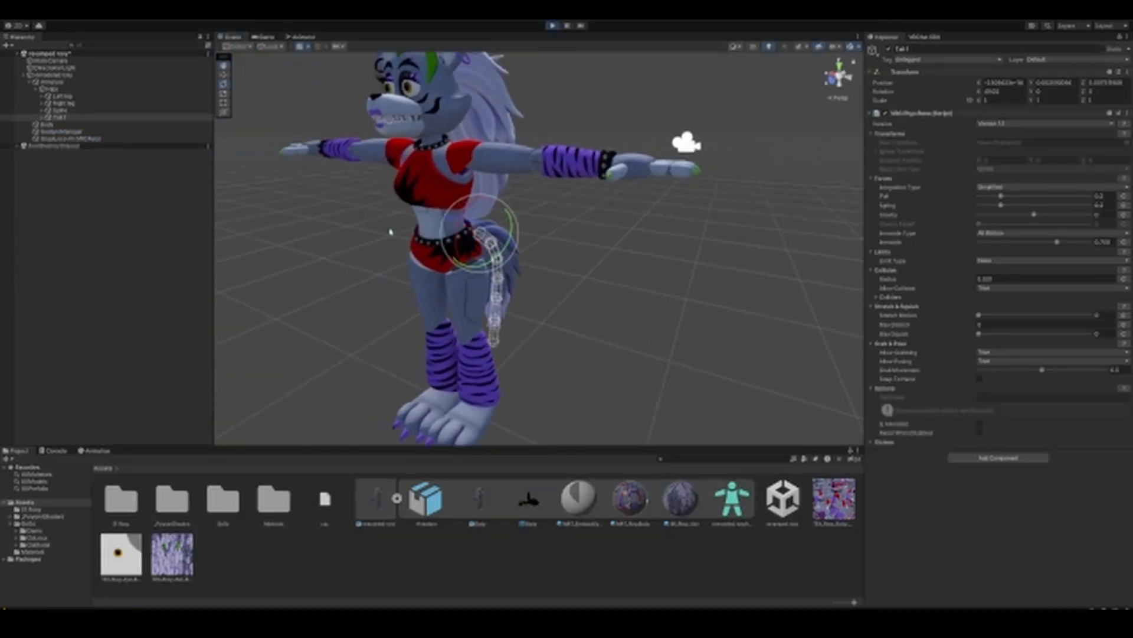
pyautogui.click(71, 75)
pyautogui.click(224, 75)
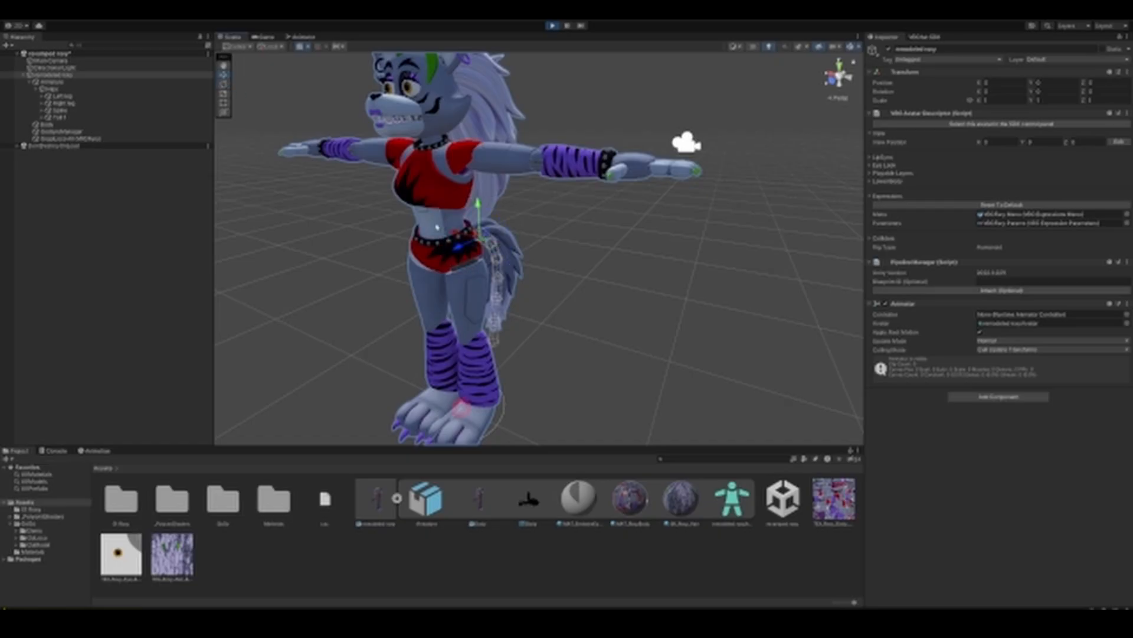
pyautogui.moveTo(454, 234)
pyautogui.mouseDown()
pyautogui.moveTo(383, 228)
pyautogui.moveTo(589, 261)
pyautogui.moveTo(434, 223)
pyautogui.moveTo(493, 236)
pyautogui.moveTo(475, 231)
pyautogui.mouseUp()
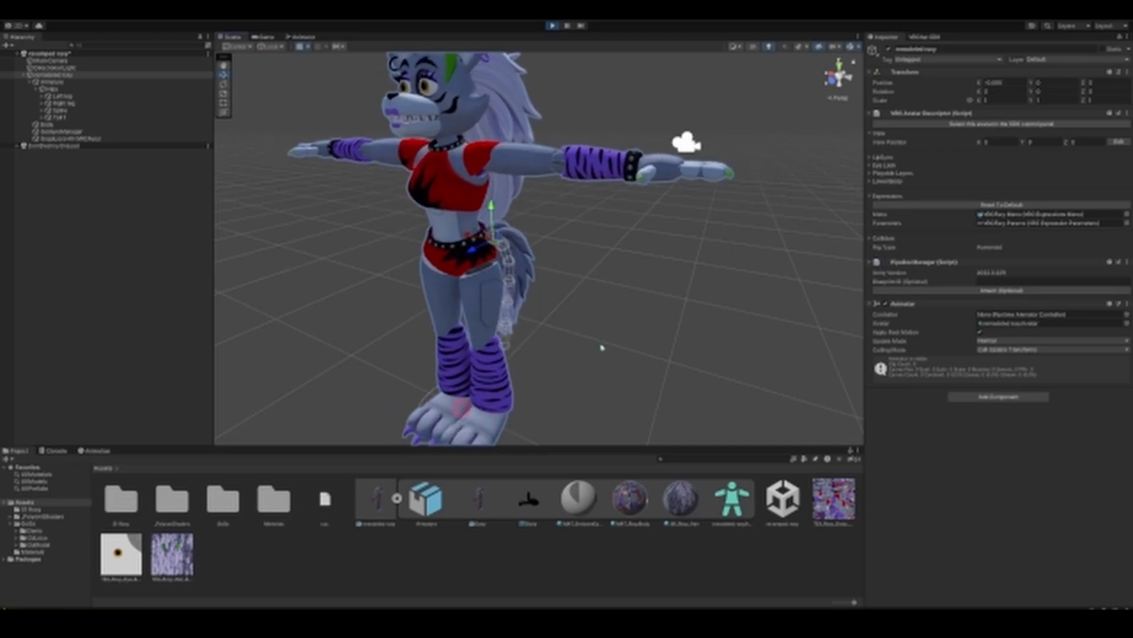
pyautogui.click(552, 26)
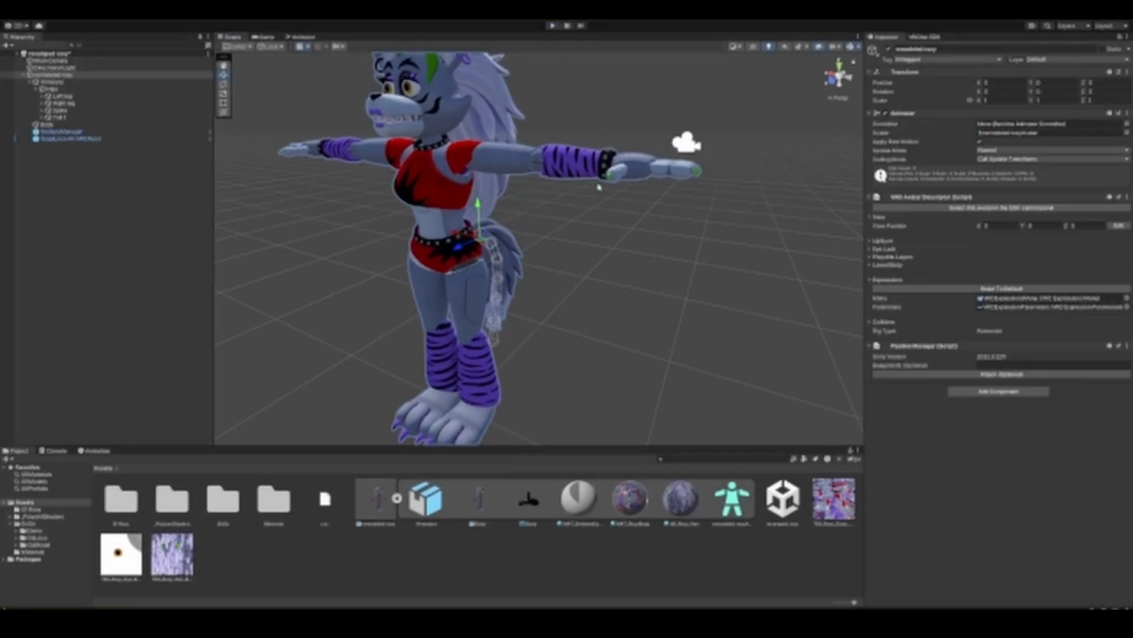
pyautogui.moveTo(626, 208); pyautogui.dragTo(662, 196, button='right')
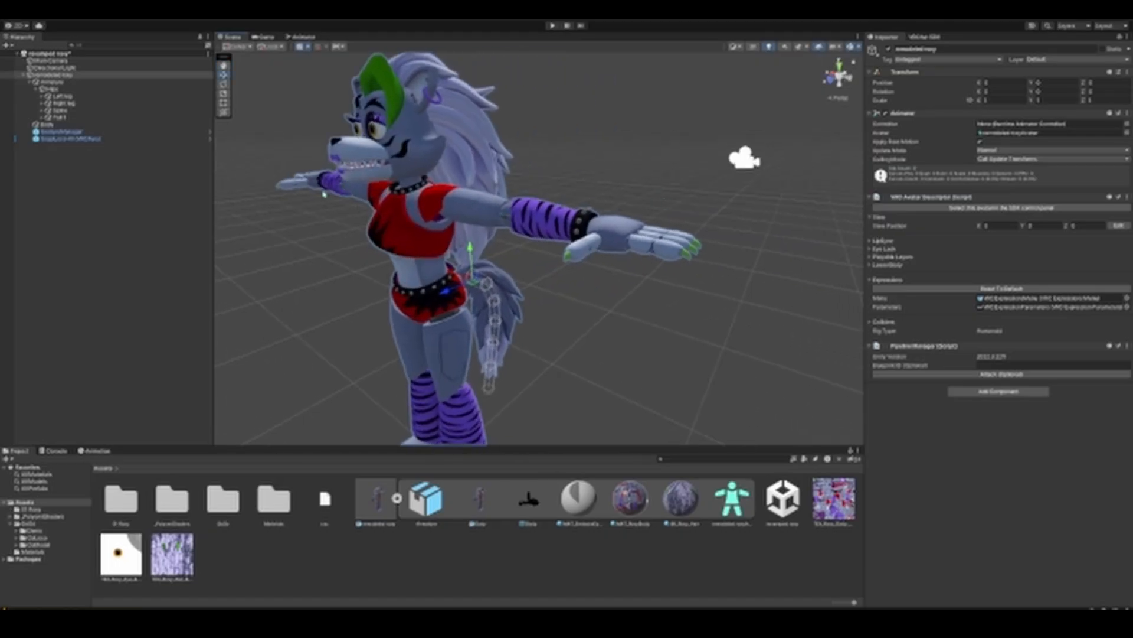
# Step: Check the Immobile value on the Tail 1 Phys Bone
pyautogui.click(88, 117)
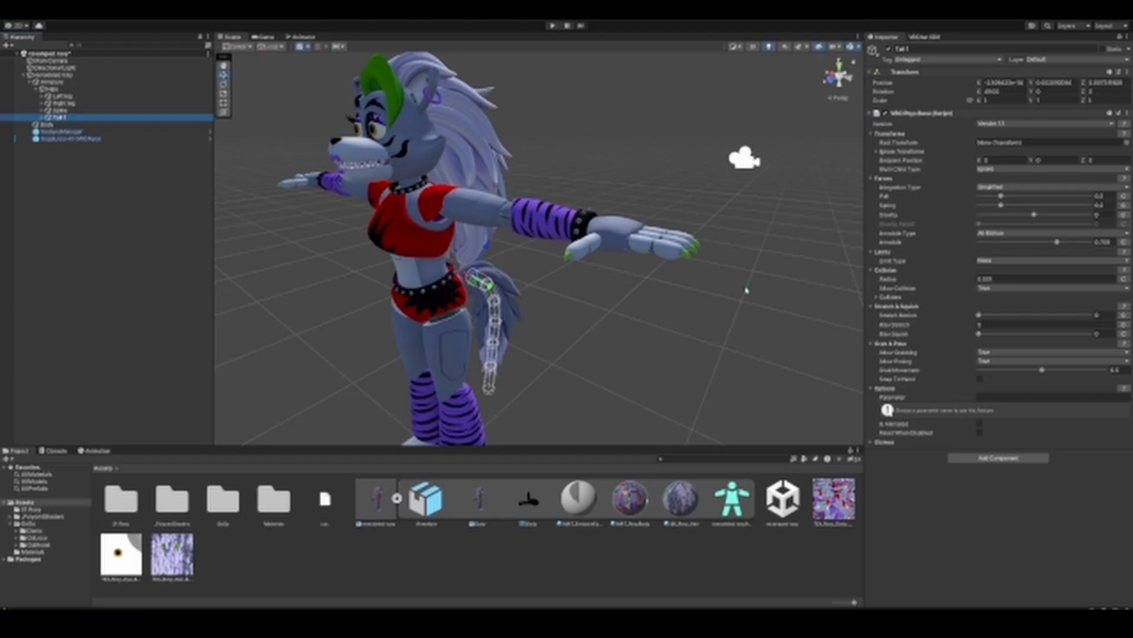
pyautogui.click(1112, 242)
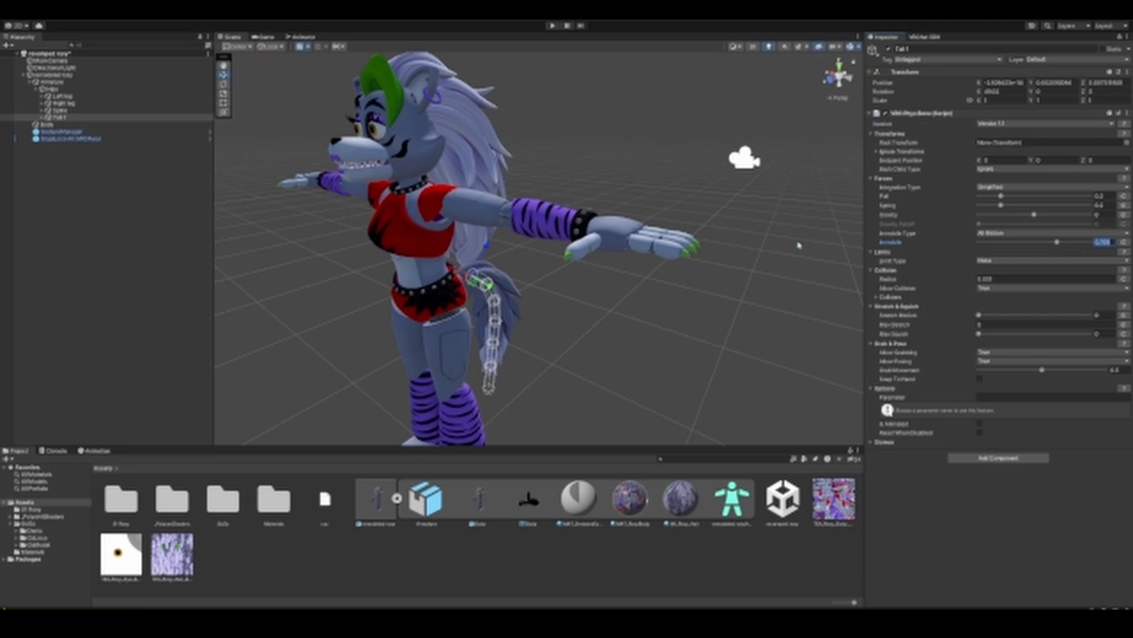
pyautogui.click(105, 240)
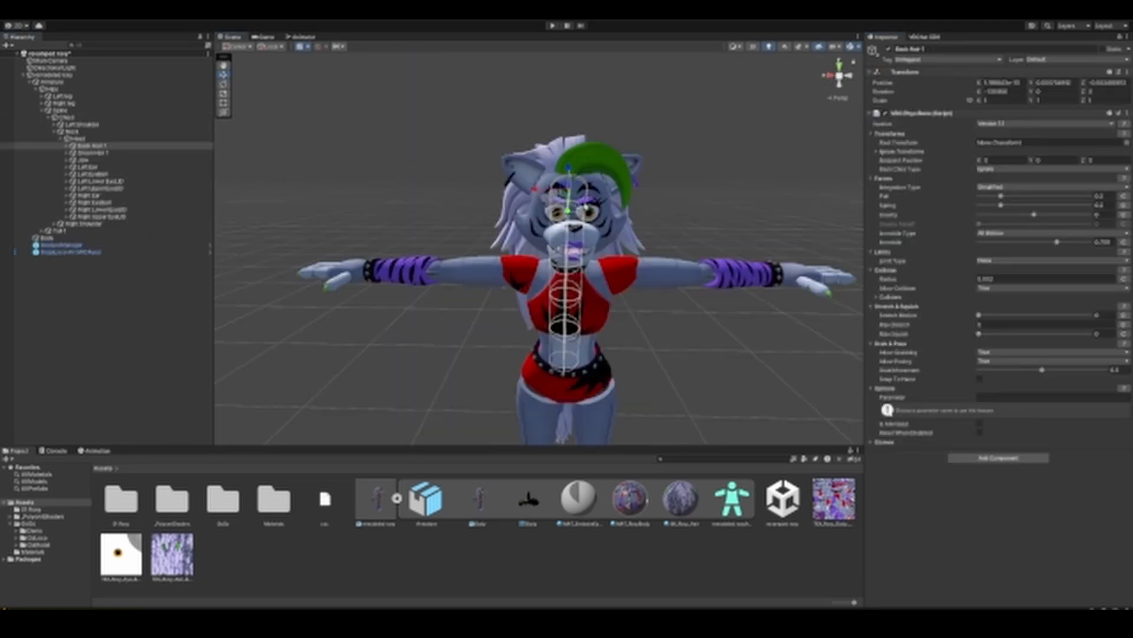
# Step: Add a VRC Phys Bone component to the Right Ear bone and set its Immobile value to about 0.8
pyautogui.click(94, 196)
pyautogui.click(998, 118)
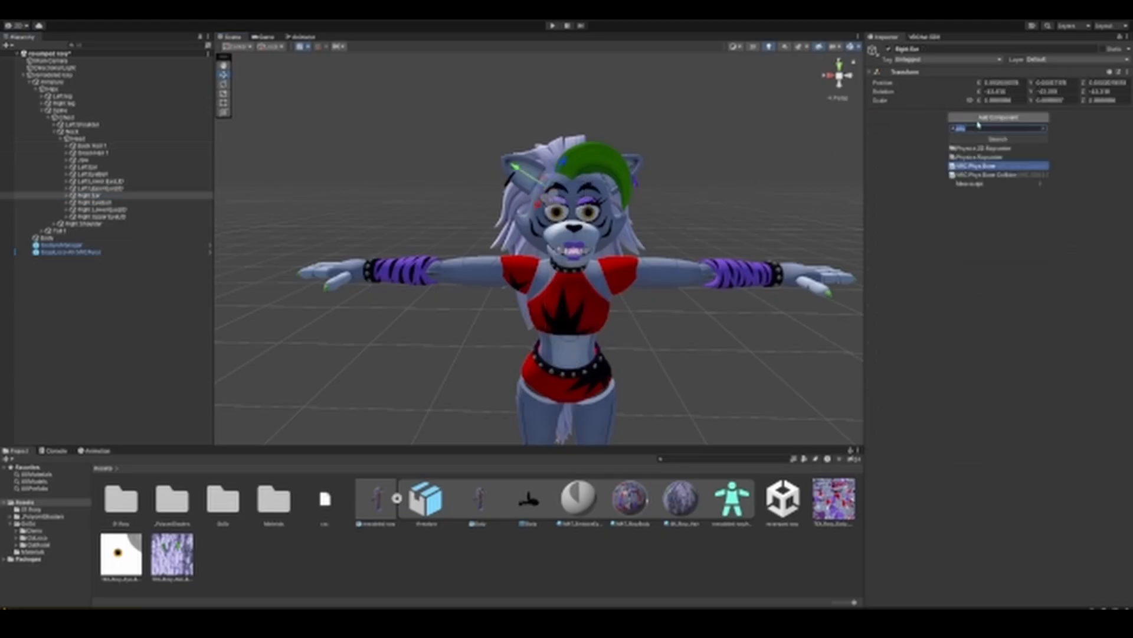
pyautogui.click(974, 171)
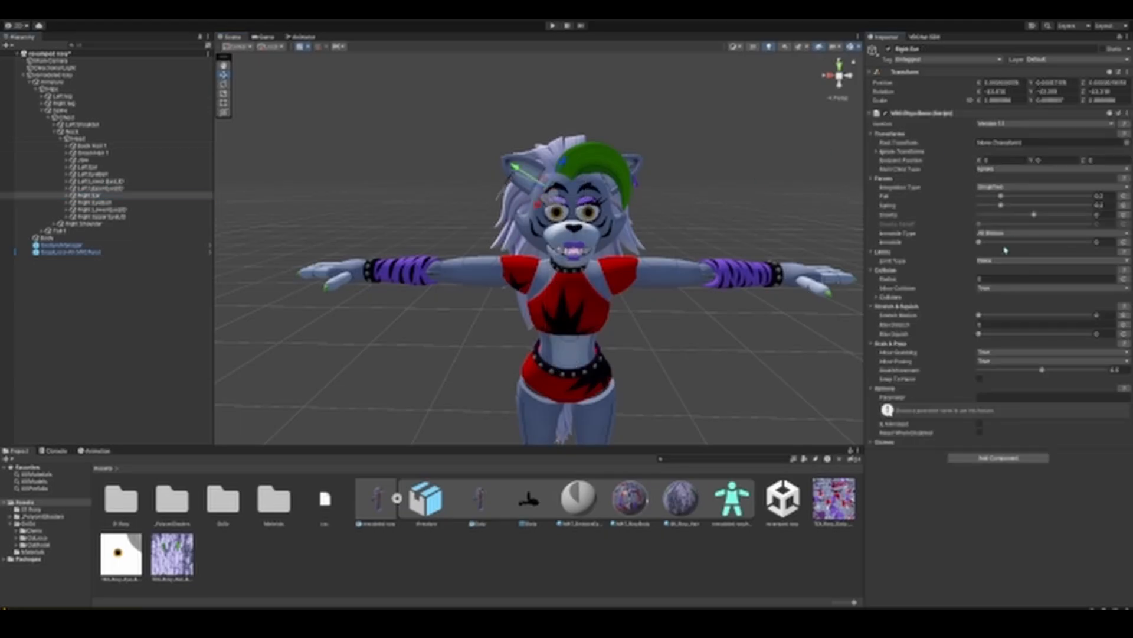
pyautogui.moveTo(985, 243); pyautogui.dragTo(1074, 252)
pyautogui.click(1093, 244)
# Step: Set the Right Ear Phys Bone's collision radius to 0.0003 after trying 0.0001
pyautogui.click(1017, 279)
pyautogui.write('0.00013')
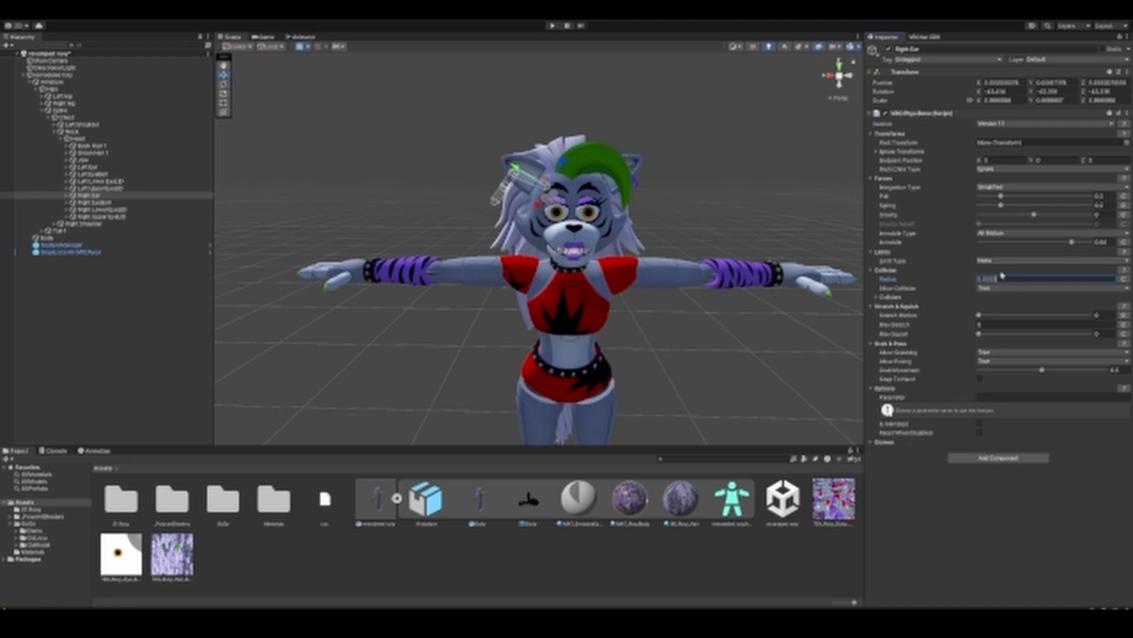
pyautogui.click(188, 202)
# Step: Test the ear and hair physics in Play mode by moving the avatar root, and exit Play mode
pyautogui.click(552, 25)
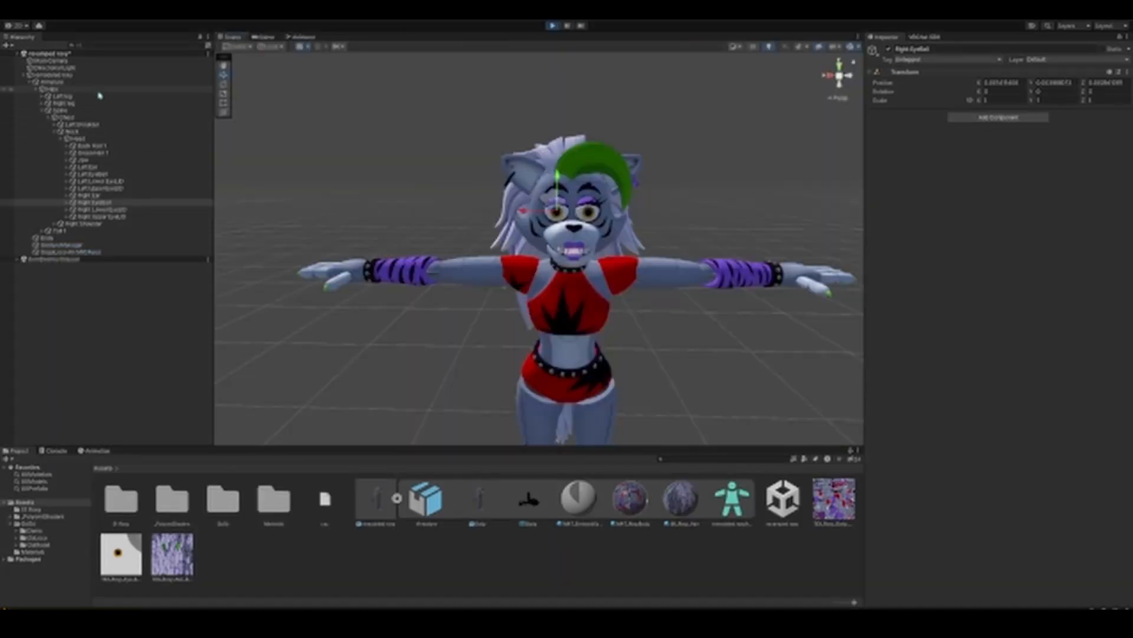
pyautogui.click(96, 75)
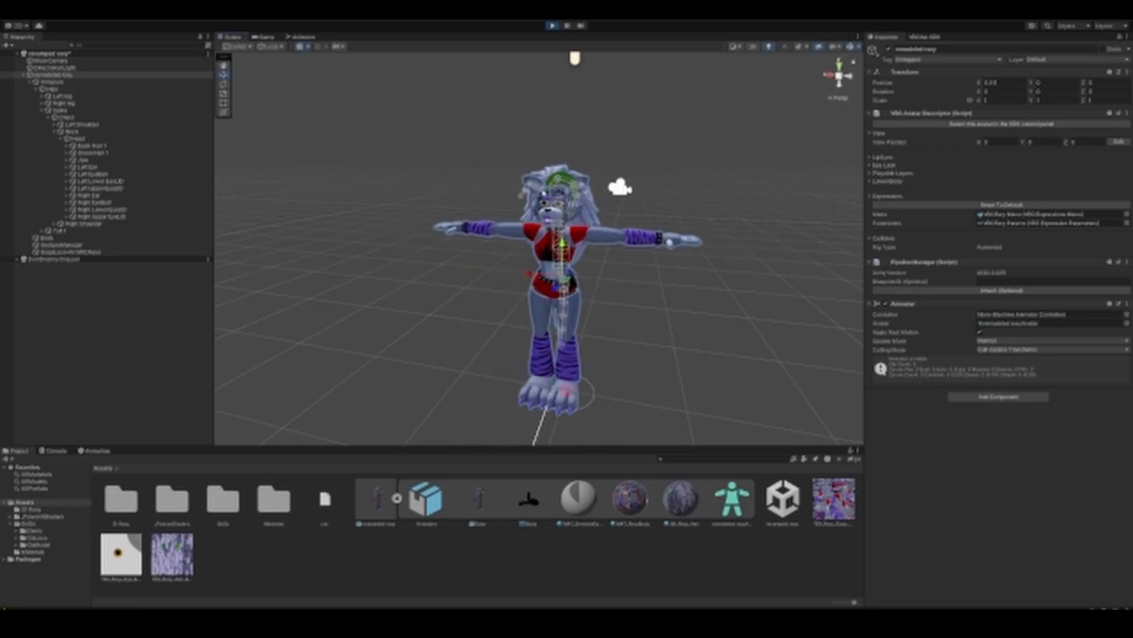
pyautogui.click(552, 26)
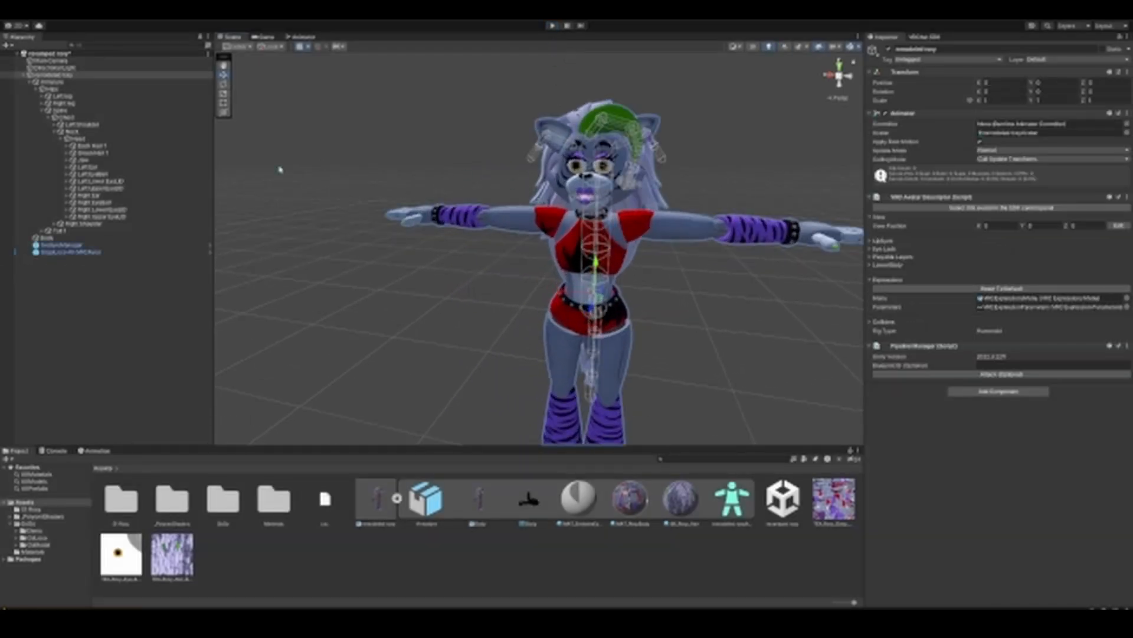
# Step: Raise the green hair Phys Bone's Immobile value to about 0.85 and test its movement in Play mode
pyautogui.click(91, 152)
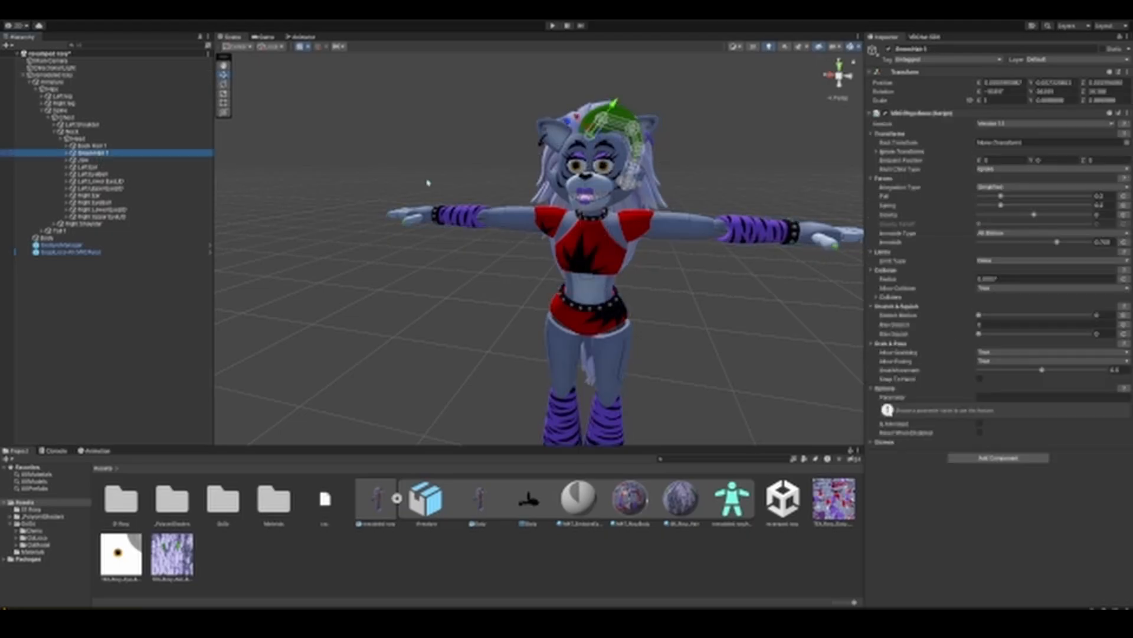
pyautogui.moveTo(1057, 242); pyautogui.dragTo(1075, 249)
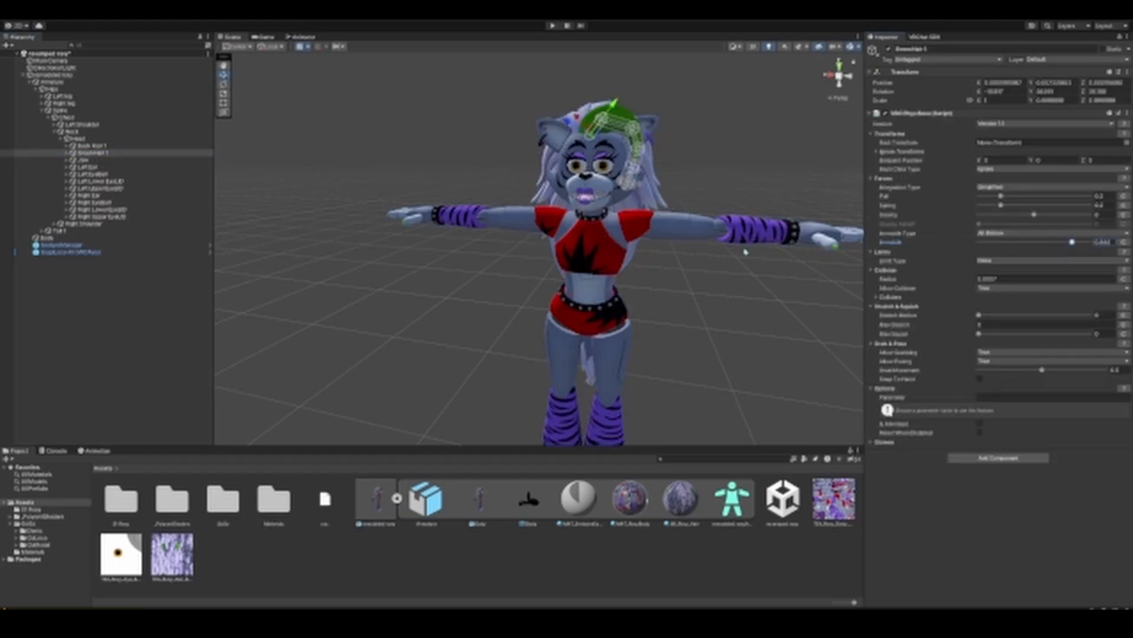
pyautogui.click(552, 25)
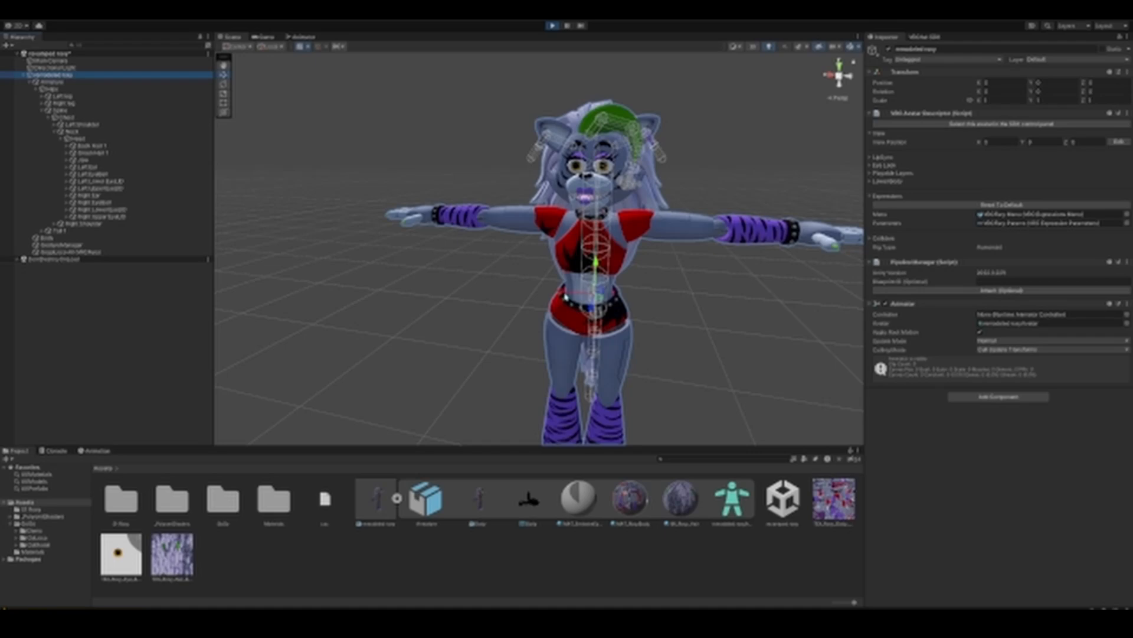
pyautogui.moveTo(565, 297); pyautogui.dragTo(654, 271)
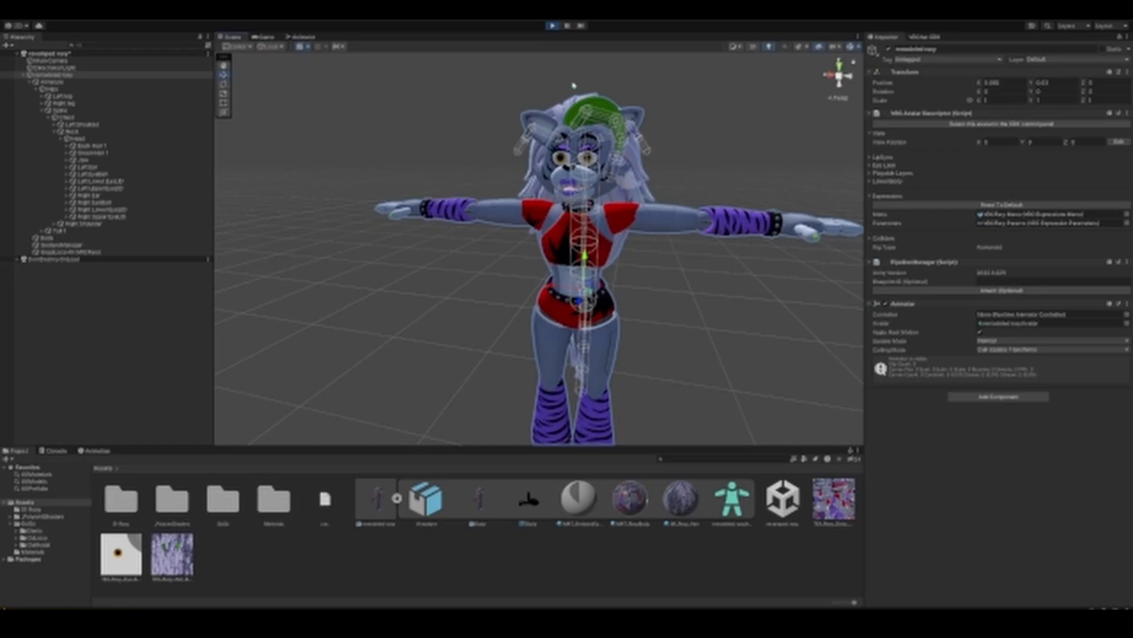
pyautogui.click(553, 26)
pyautogui.keyDown('alt'); pyautogui.moveTo(438, 294); pyautogui.dragTo(467, 285); pyautogui.keyUp('alt')
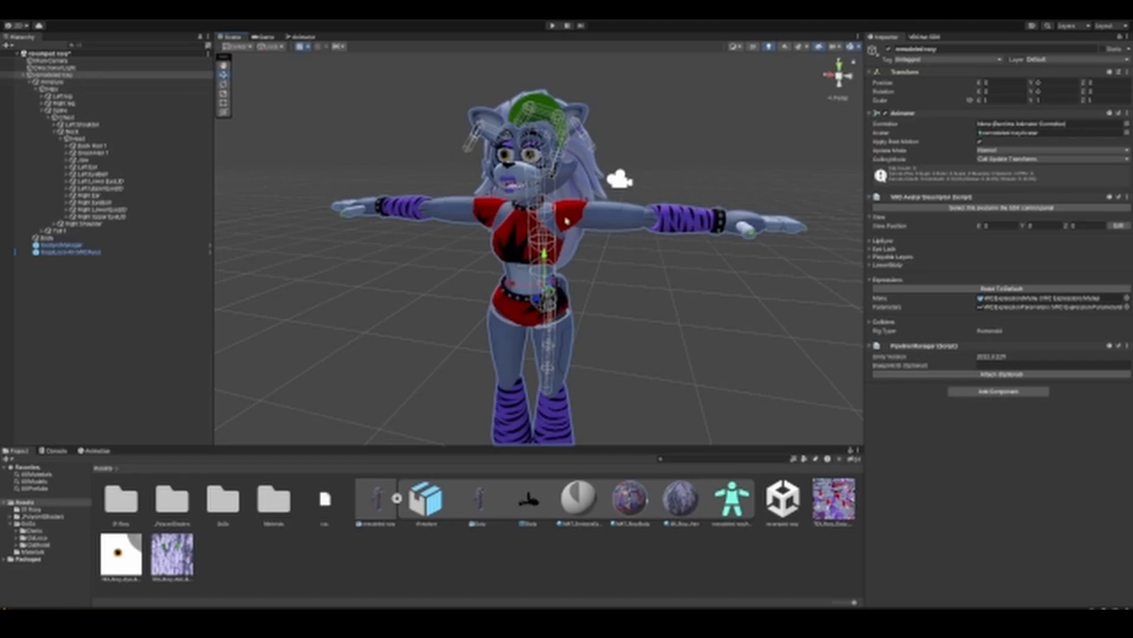
# Step: Start editing the avatar descriptor's View Position and raise its Y value to about 1.69
pyautogui.click(81, 76)
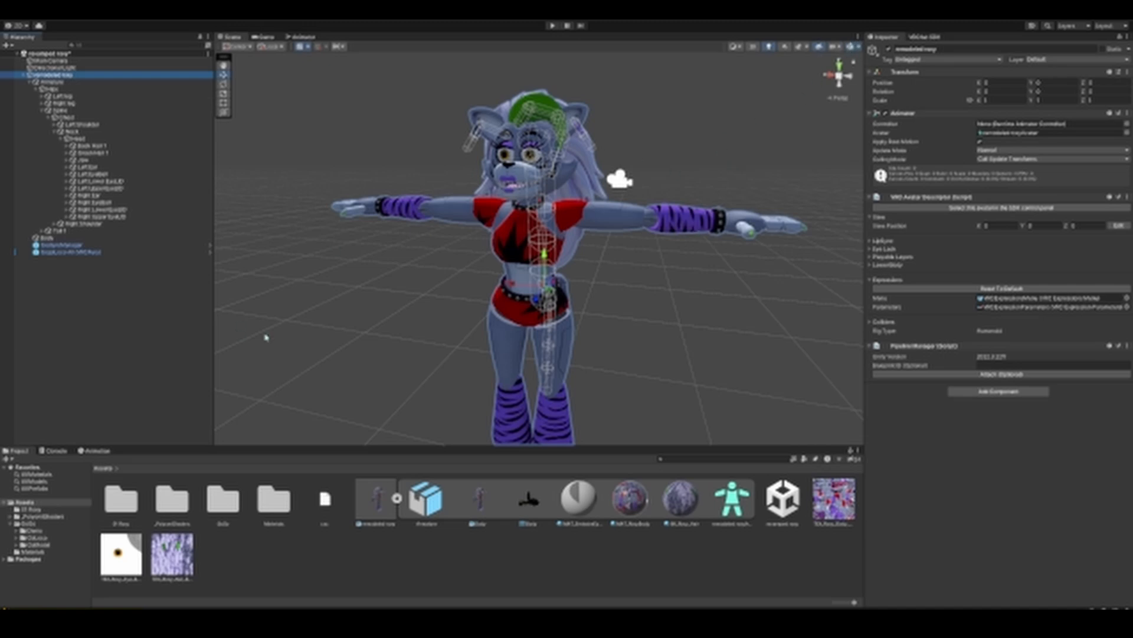
pyautogui.click(1118, 226)
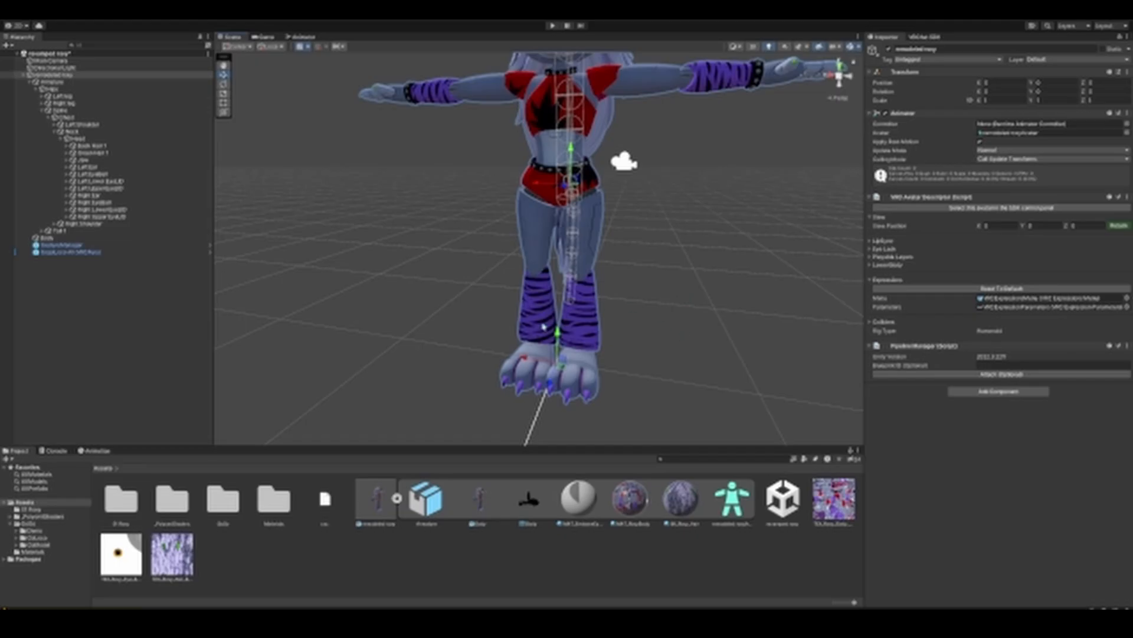
pyautogui.moveTo(637, 324); pyautogui.dragTo(587, 386, button='middle')
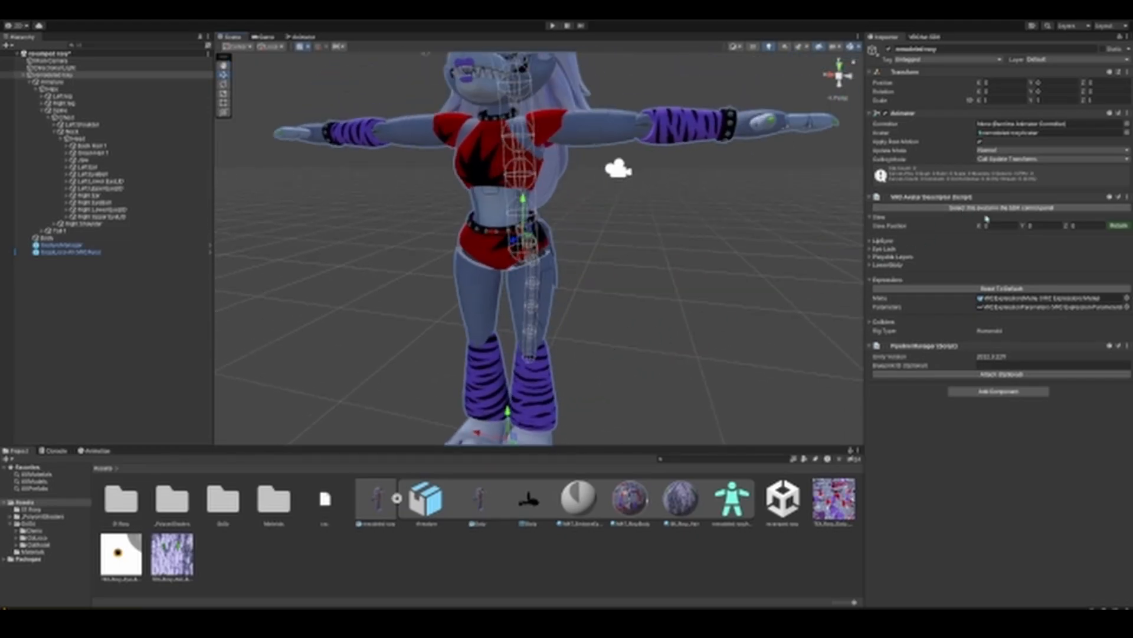
pyautogui.moveTo(1024, 226); pyautogui.dragTo(1054, 226)
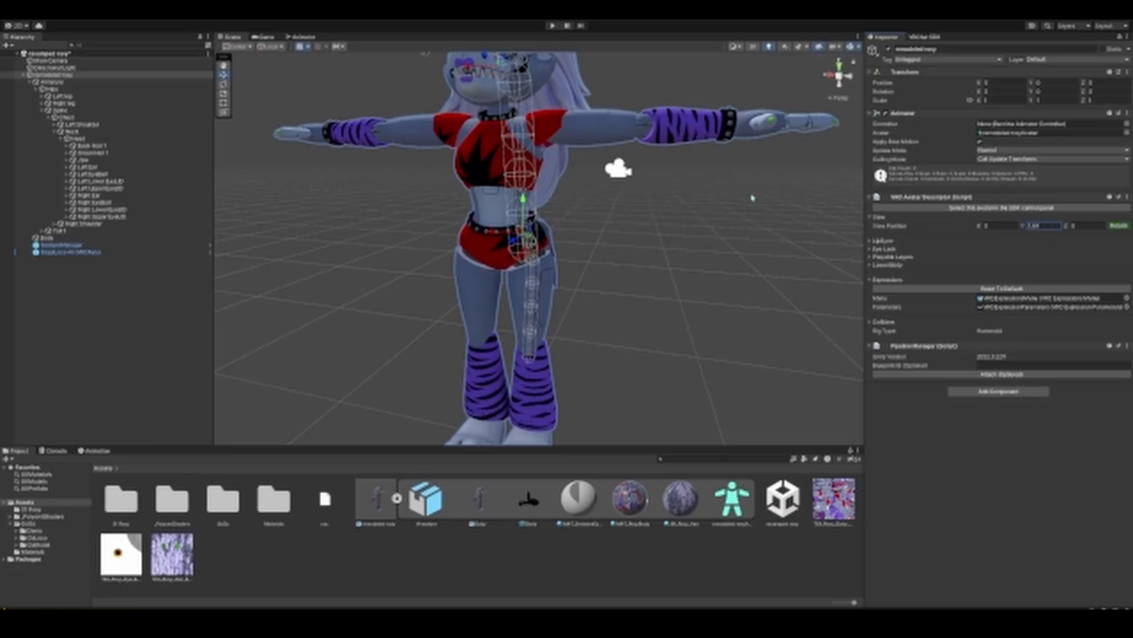
pyautogui.moveTo(753, 198); pyautogui.dragTo(763, 249, button='middle')
pyautogui.scroll(2, 757, 250)
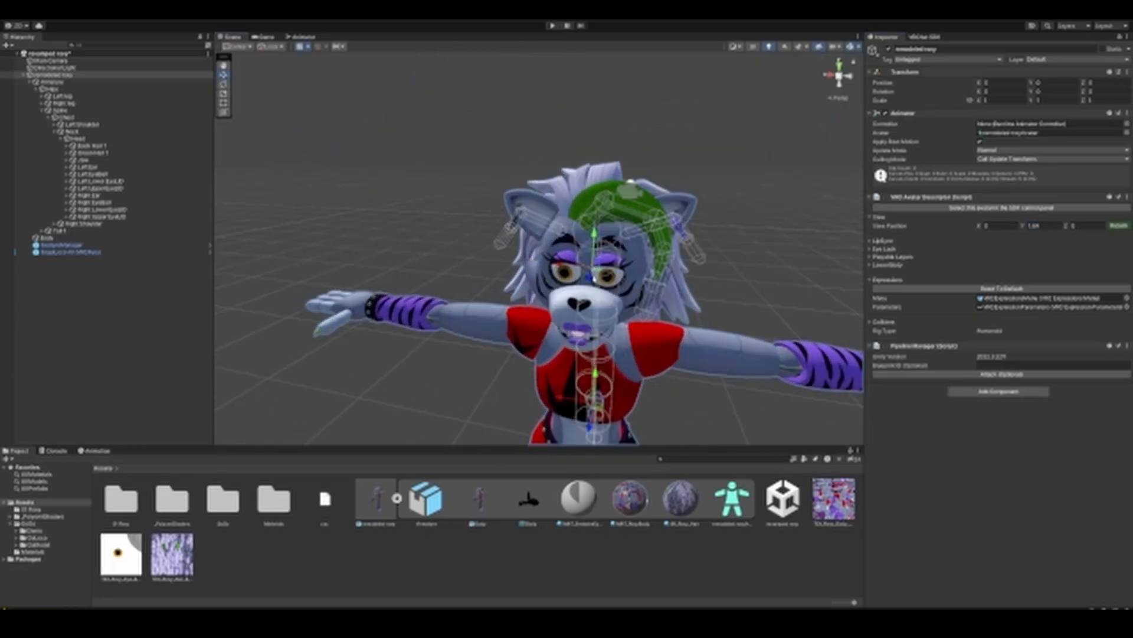
# Step: Move the view position marker forward to the face, pull it slightly back and lower it to eye level
pyautogui.moveTo(590, 277); pyautogui.dragTo(588, 247)
pyautogui.moveTo(588, 253); pyautogui.dragTo(495, 255, button='right')
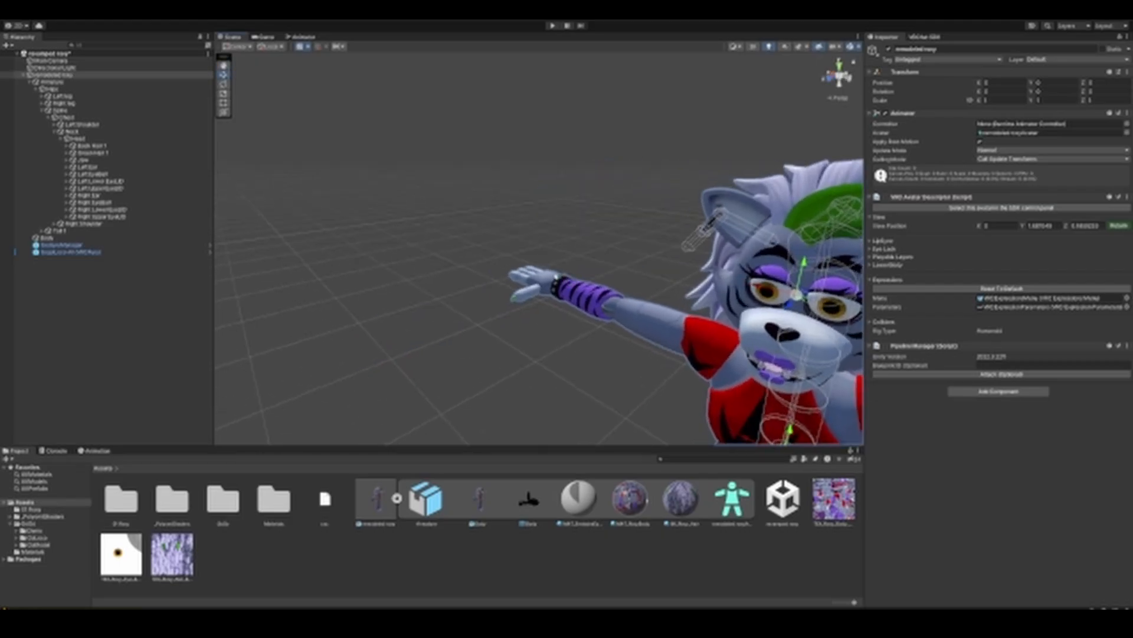
pyautogui.moveTo(631, 295); pyautogui.dragTo(531, 266, button='middle')
pyautogui.scroll(3, 530, 266)
pyautogui.moveTo(667, 231); pyautogui.dragTo(514, 226, button='middle')
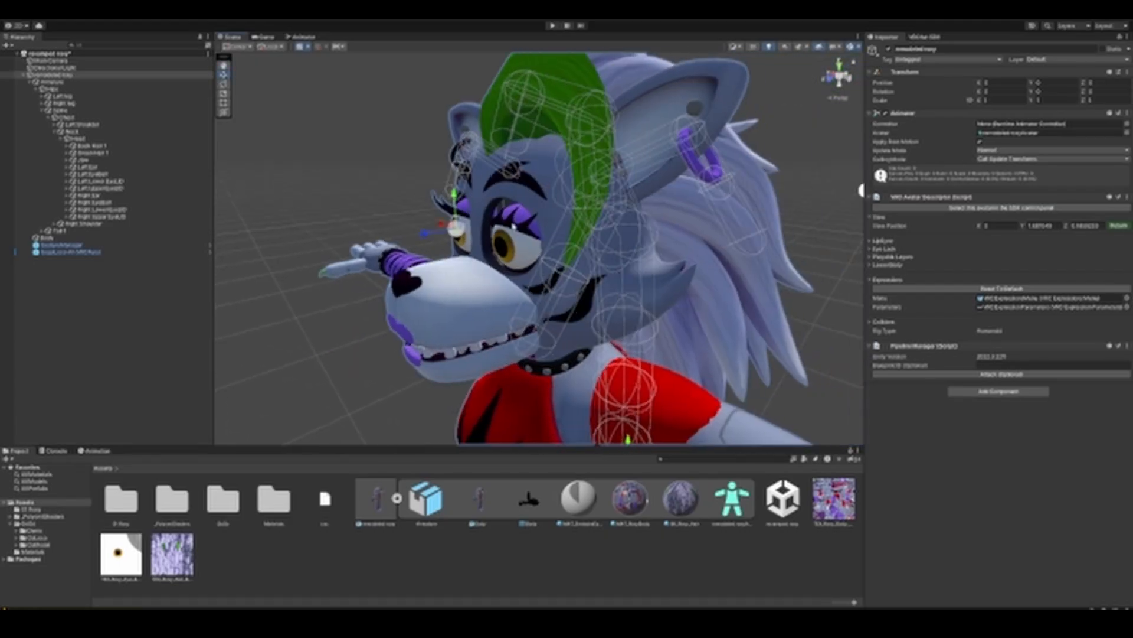
pyautogui.moveTo(429, 234); pyautogui.dragTo(444, 229)
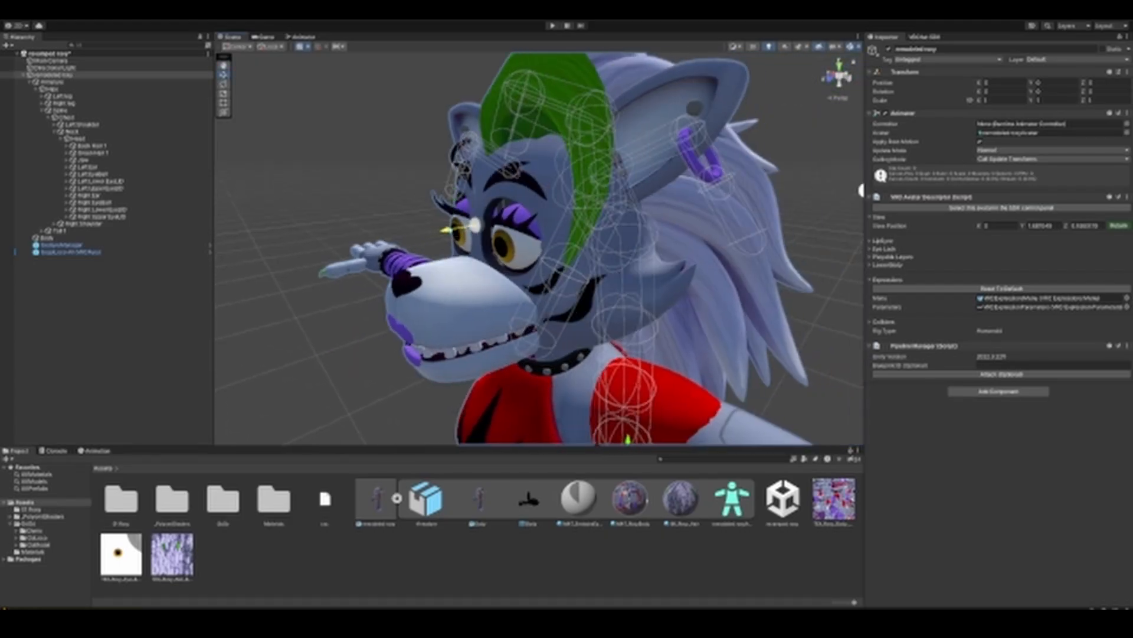
pyautogui.moveTo(478, 192); pyautogui.dragTo(478, 207)
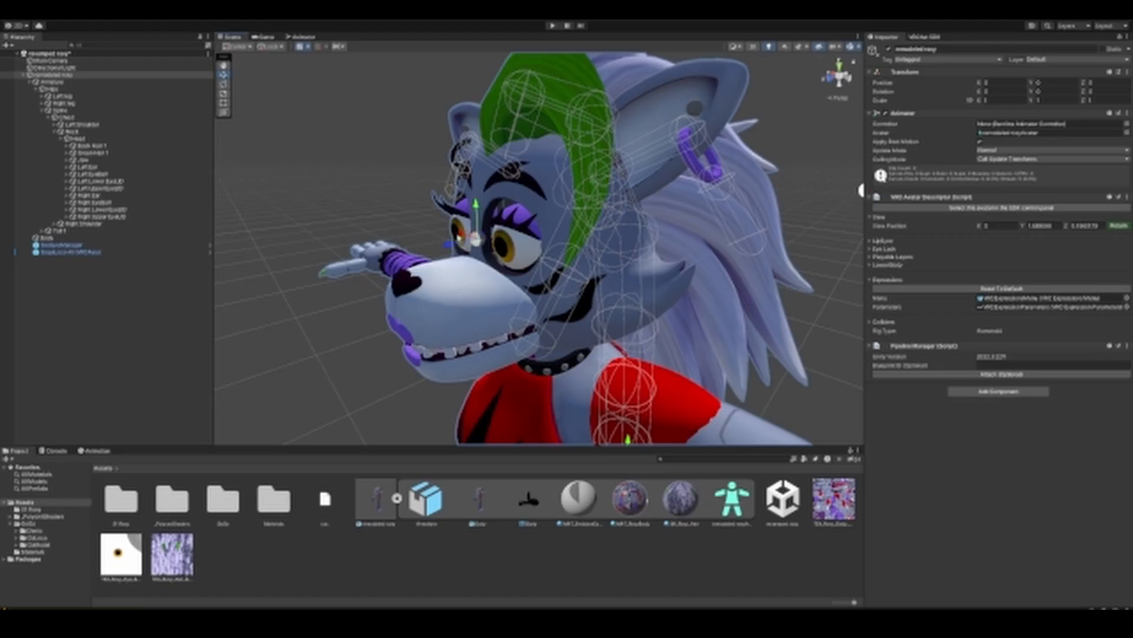
# Step: Fine-tune the view position marker so it sits between the eyes, close to the bridge of the muzzle
pyautogui.moveTo(449, 247); pyautogui.dragTo(756, 269)
pyautogui.scroll(4, 447, 248)
pyautogui.moveTo(756, 269); pyautogui.dragTo(670, 265, button='middle')
pyautogui.moveTo(560, 269); pyautogui.dragTo(666, 261, button='middle')
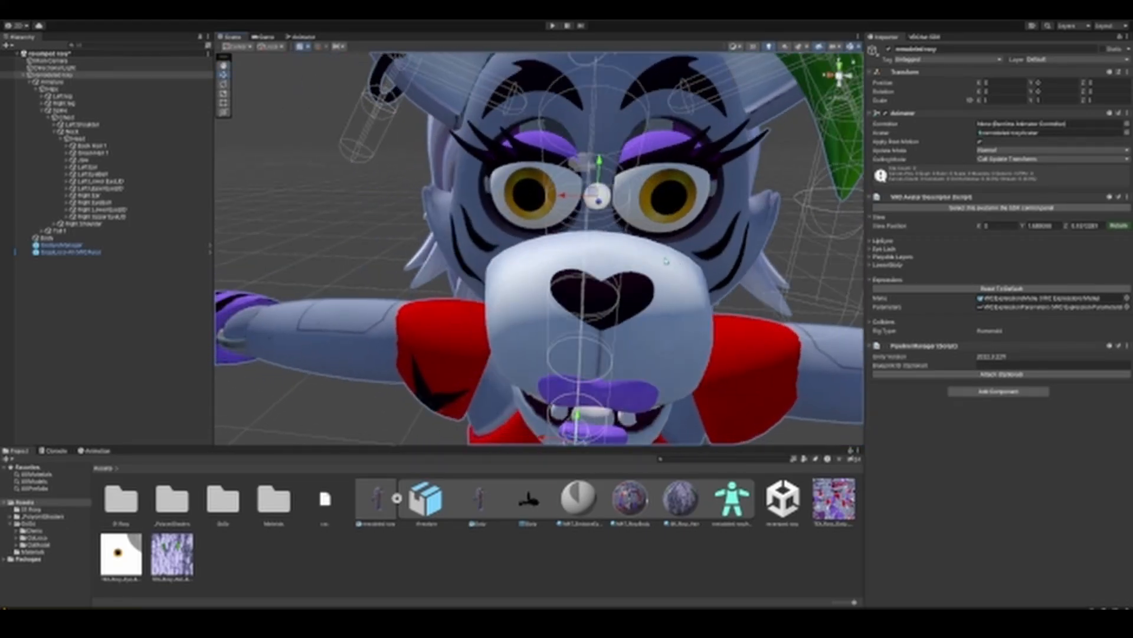
pyautogui.keyDown('alt'); pyautogui.moveTo(651, 240); pyautogui.dragTo(597, 265); pyautogui.keyUp('alt')
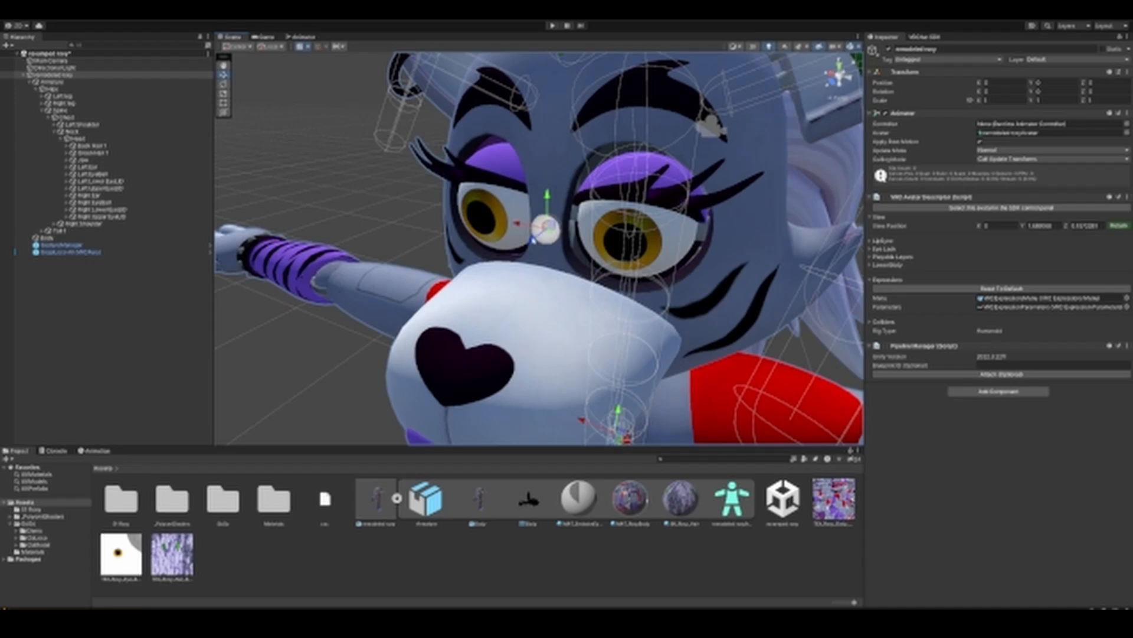
pyautogui.moveTo(533, 240); pyautogui.dragTo(548, 196)
pyautogui.scroll(-5, 625, 245)
pyautogui.moveTo(632, 259); pyautogui.dragTo(696, 182, button='middle')
pyautogui.scroll(-5, 646, 249)
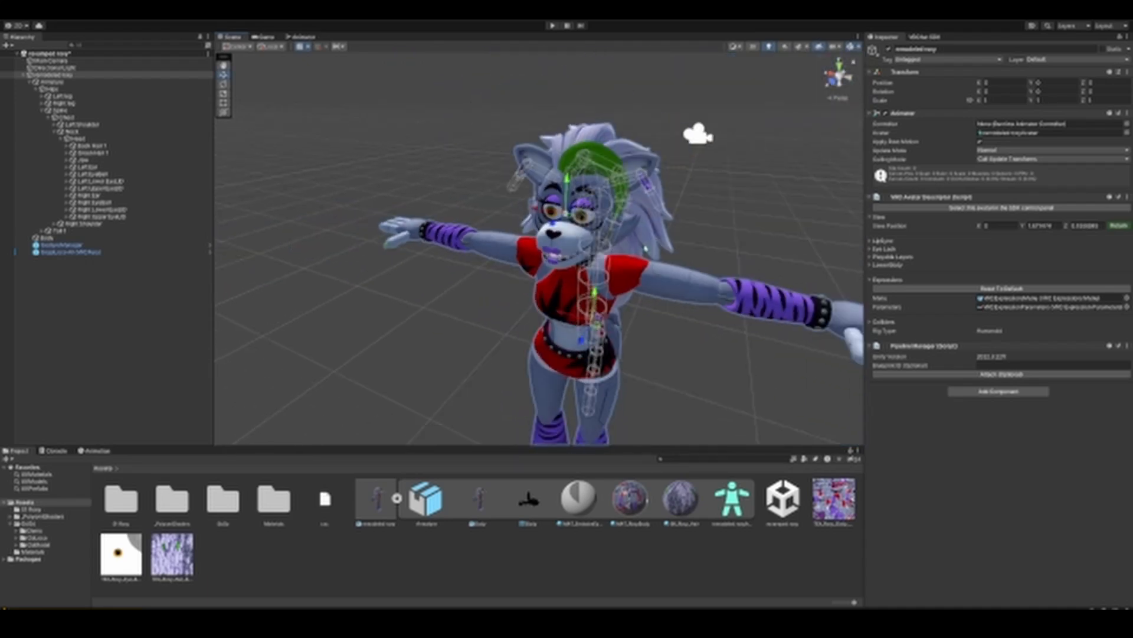
# Step: Examine the avatar and its view position marker from several angles and distances to check the placement
pyautogui.moveTo(677, 286); pyautogui.dragTo(710, 252, button='middle')
pyautogui.keyDown('alt'); pyautogui.moveTo(413, 273); pyautogui.dragTo(472, 265); pyautogui.keyUp('alt')
pyautogui.moveTo(466, 266); pyautogui.dragTo(509, 236, button='middle')
pyautogui.scroll(3, 534, 244)
pyautogui.keyDown('alt'); pyautogui.moveTo(534, 246); pyautogui.dragTo(520, 265); pyautogui.keyUp('alt')
pyautogui.scroll(-5, 577, 165)
pyautogui.scroll(4, 555, 183)
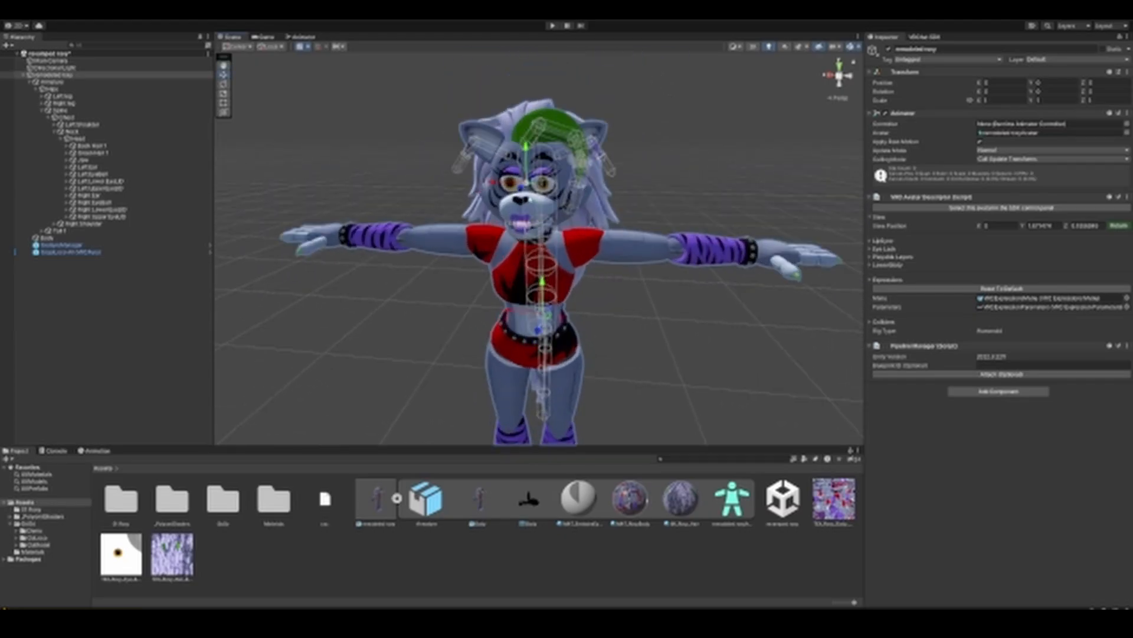
pyautogui.scroll(3, 526, 200)
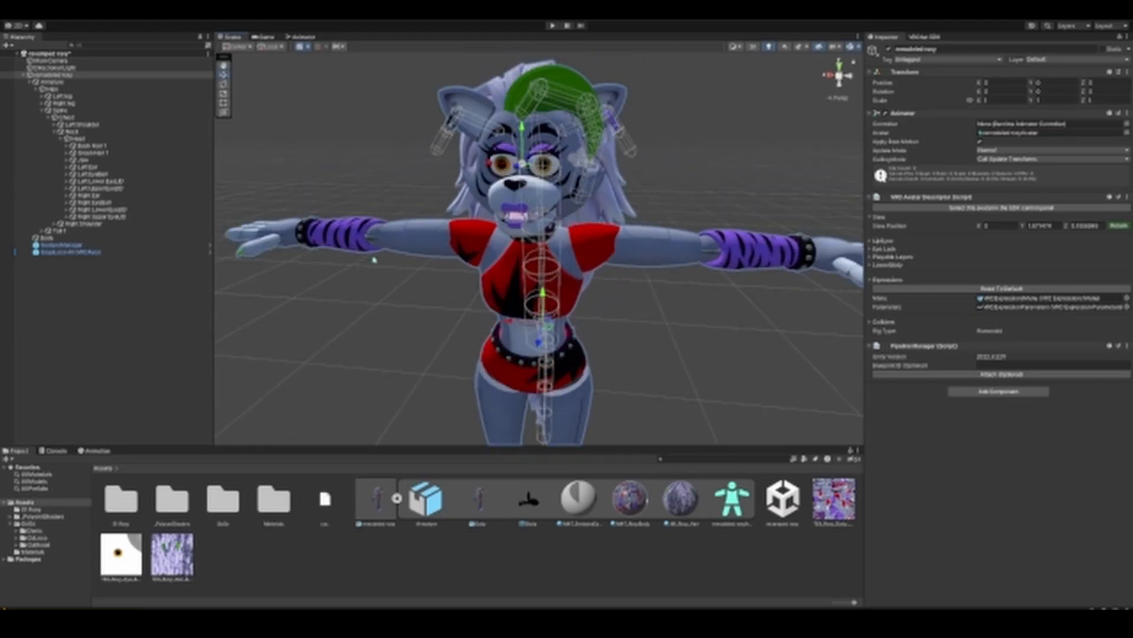
pyautogui.scroll(-5, 557, 356)
pyautogui.moveTo(559, 389); pyautogui.dragTo(564, 259, button='middle')
pyautogui.moveTo(495, 160); pyautogui.dragTo(488, 271, button='middle')
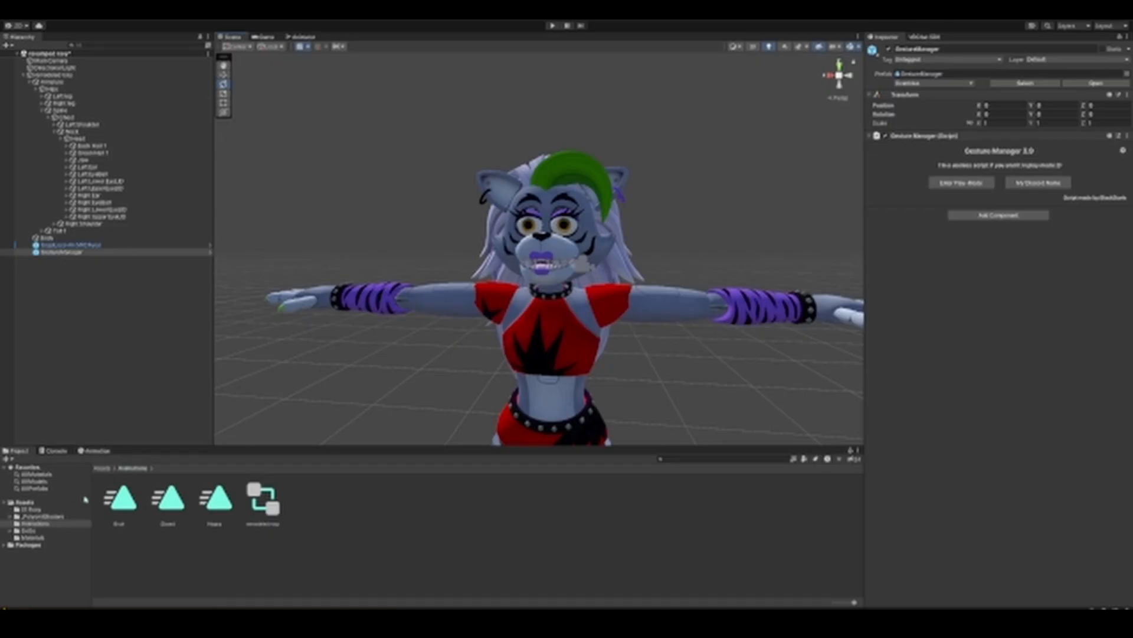
# Step: Create a new animation clip named Angry in the Animations folder
pyautogui.click(45, 509)
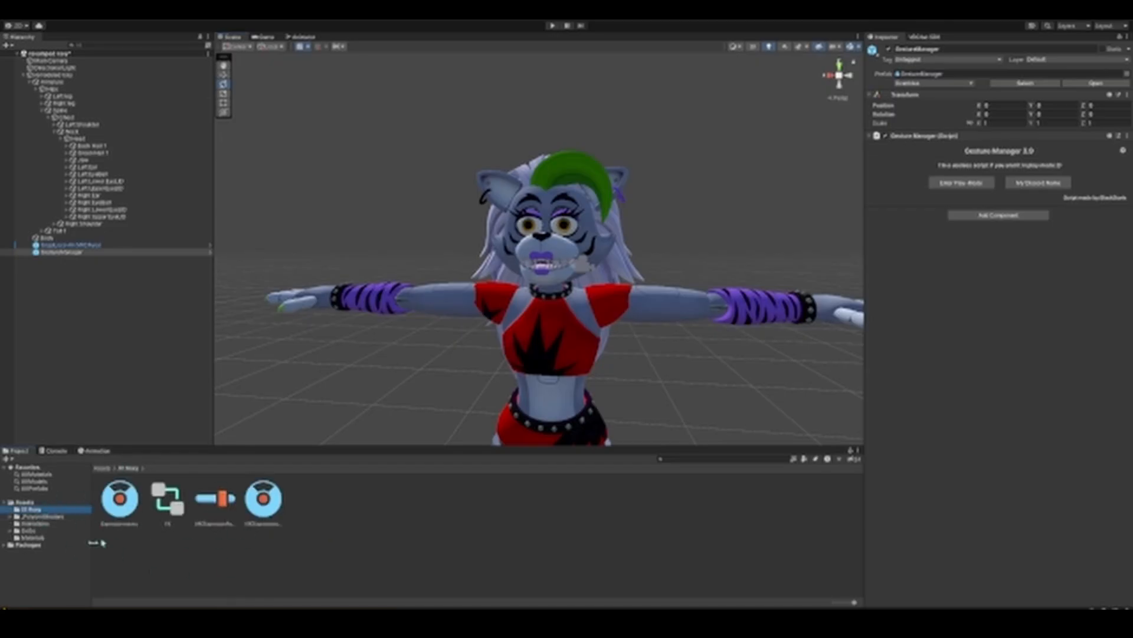
pyautogui.click(45, 523)
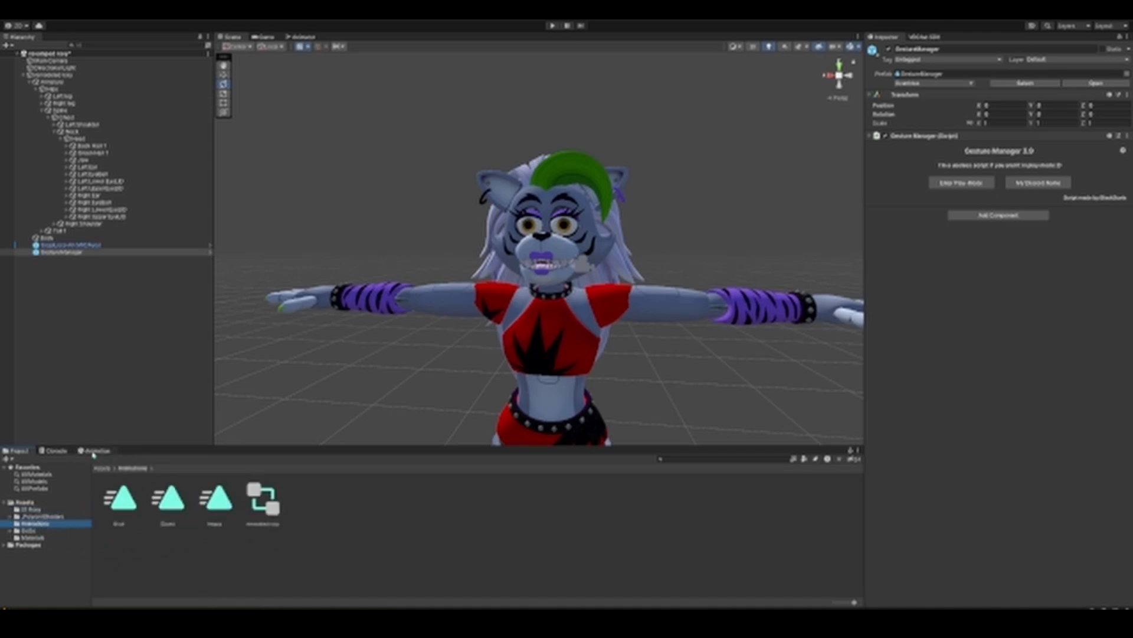
pyautogui.click(94, 451)
pyautogui.moveTo(434, 359)
pyautogui.mouseDown(button='middle')
pyautogui.moveTo(430, 312)
pyautogui.moveTo(431, 342)
pyautogui.mouseUp(button='middle')
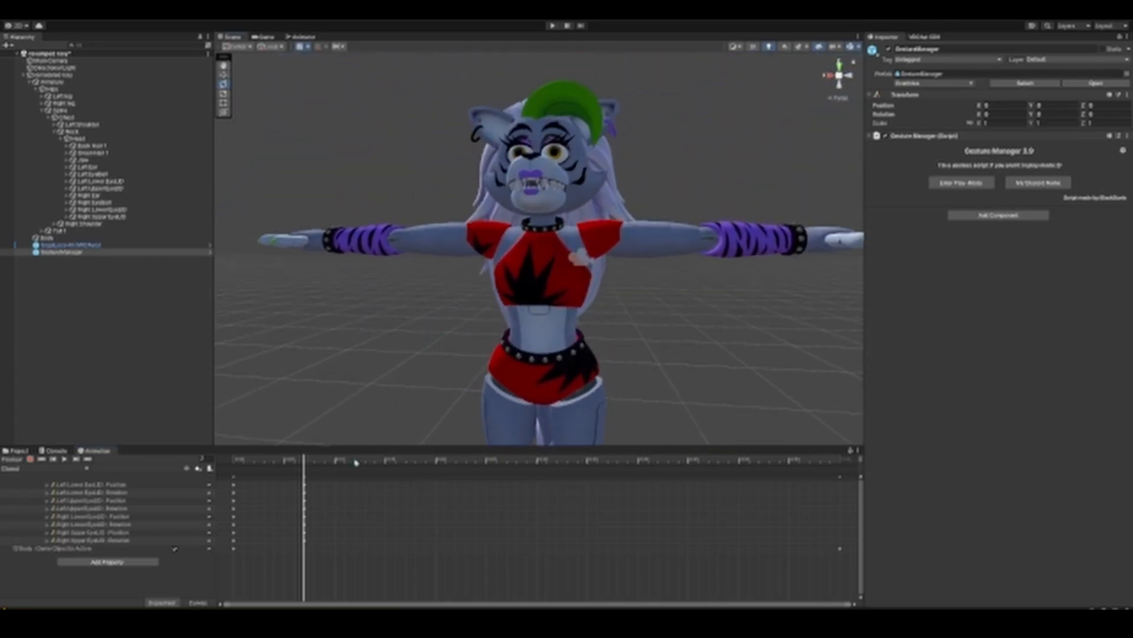
pyautogui.click(27, 470)
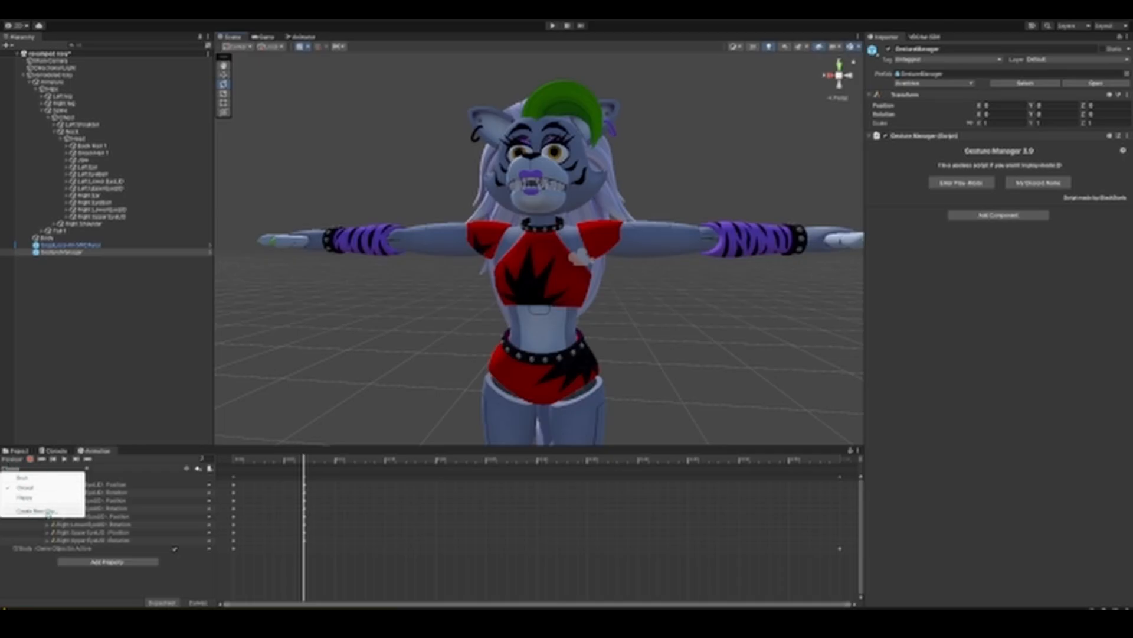
pyautogui.click(25, 511)
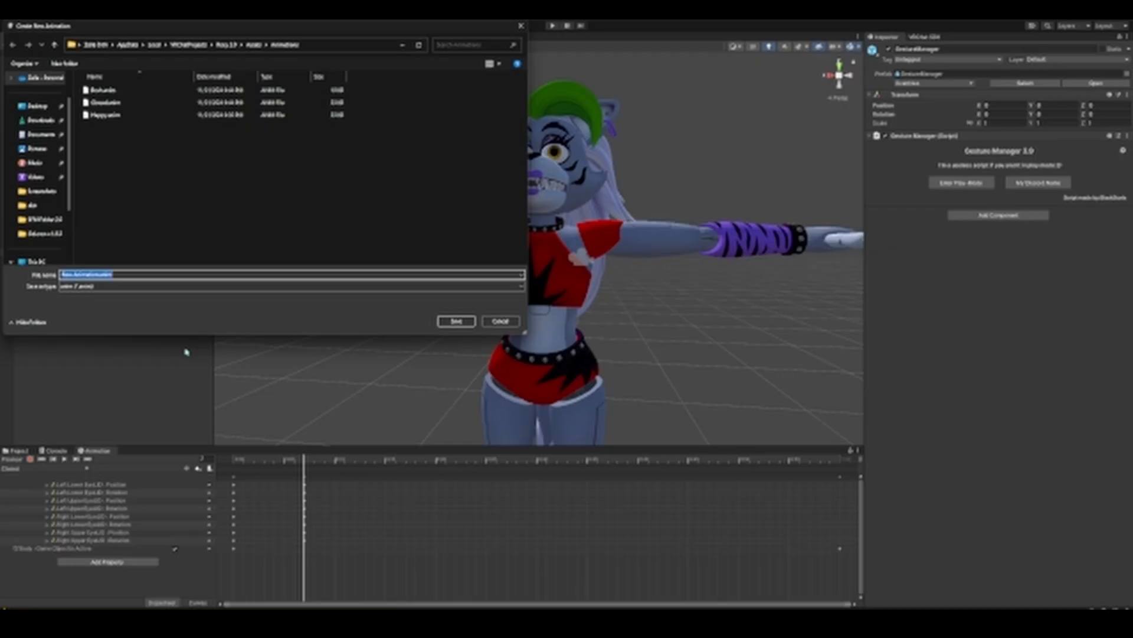
pyautogui.write('E')
pyautogui.press('Return')
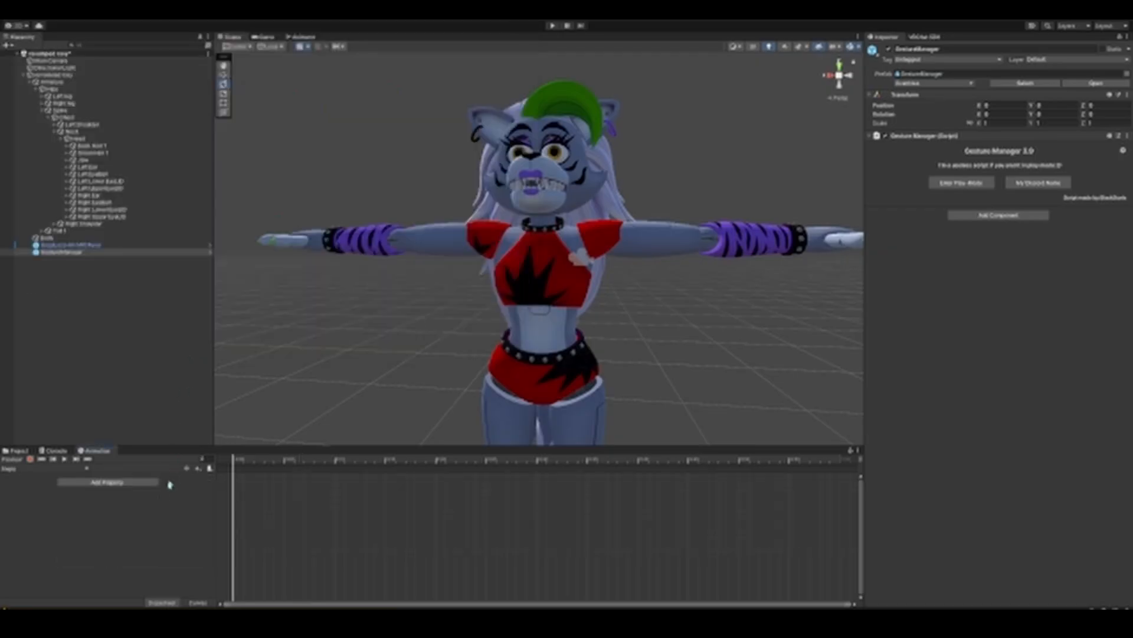
# Step: Add the Body object's Is Active property to the Angry clip
pyautogui.click(98, 483)
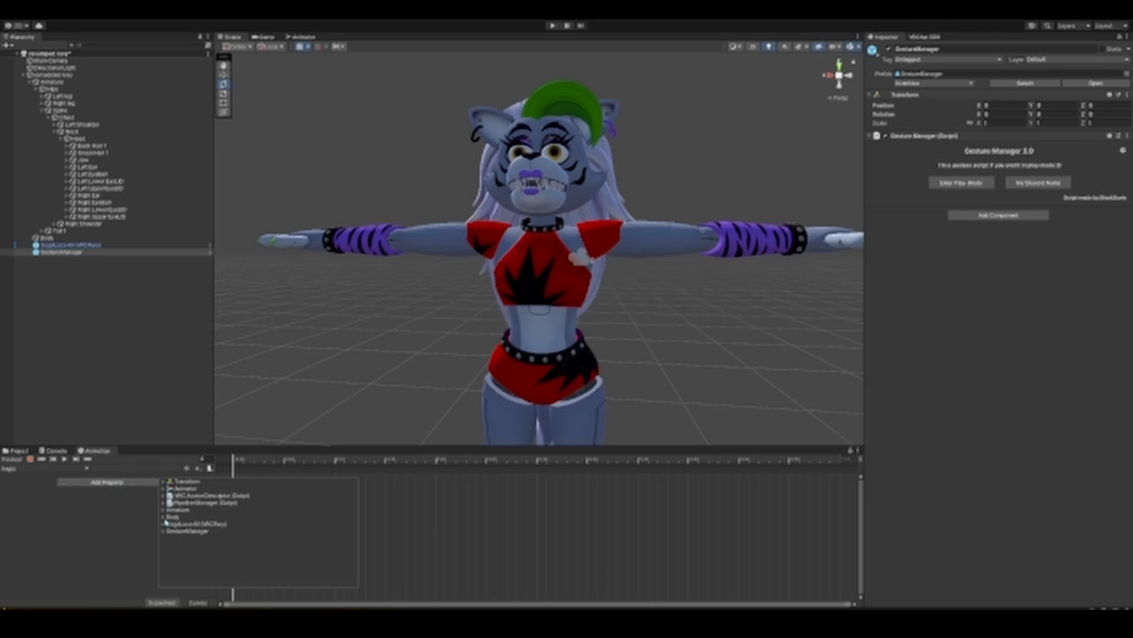
pyautogui.click(164, 517)
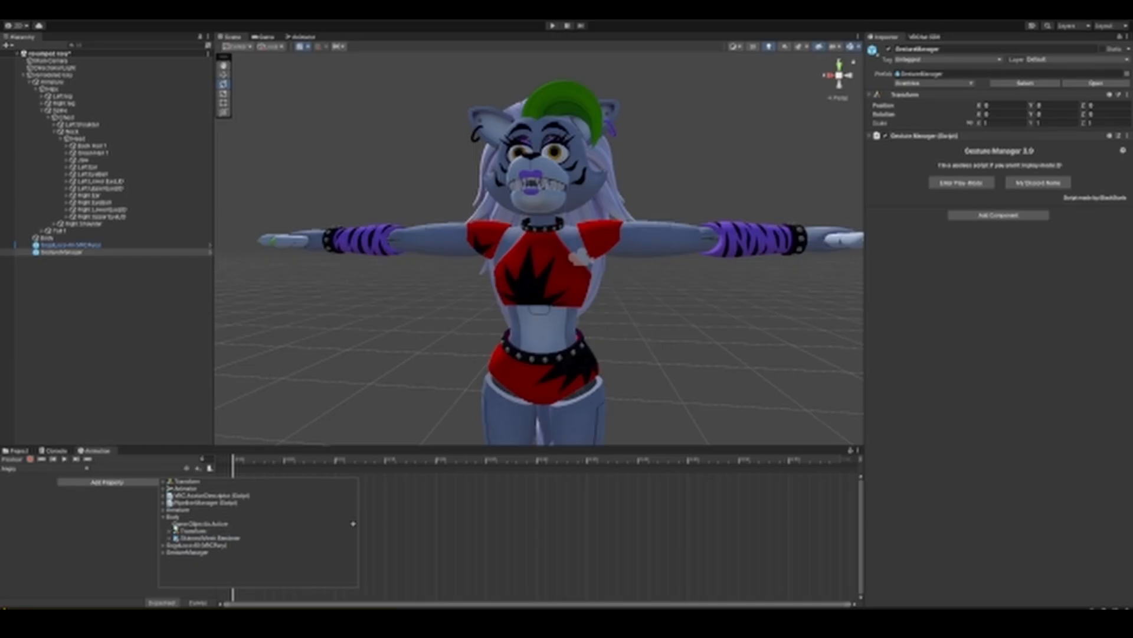
pyautogui.click(354, 523)
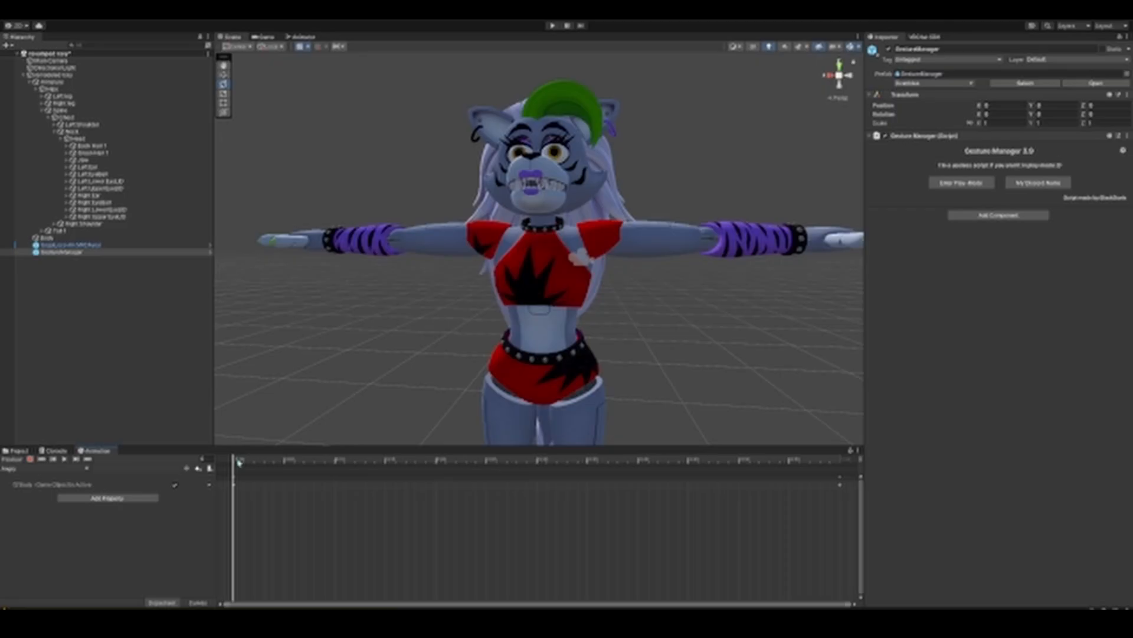
# Step: Move the playhead a few frames past the first keyframe and start recording the Angry clip with the face in view
pyautogui.moveTo(239, 462); pyautogui.dragTo(306, 472)
pyautogui.moveTo(502, 416); pyautogui.dragTo(478, 318, button='middle')
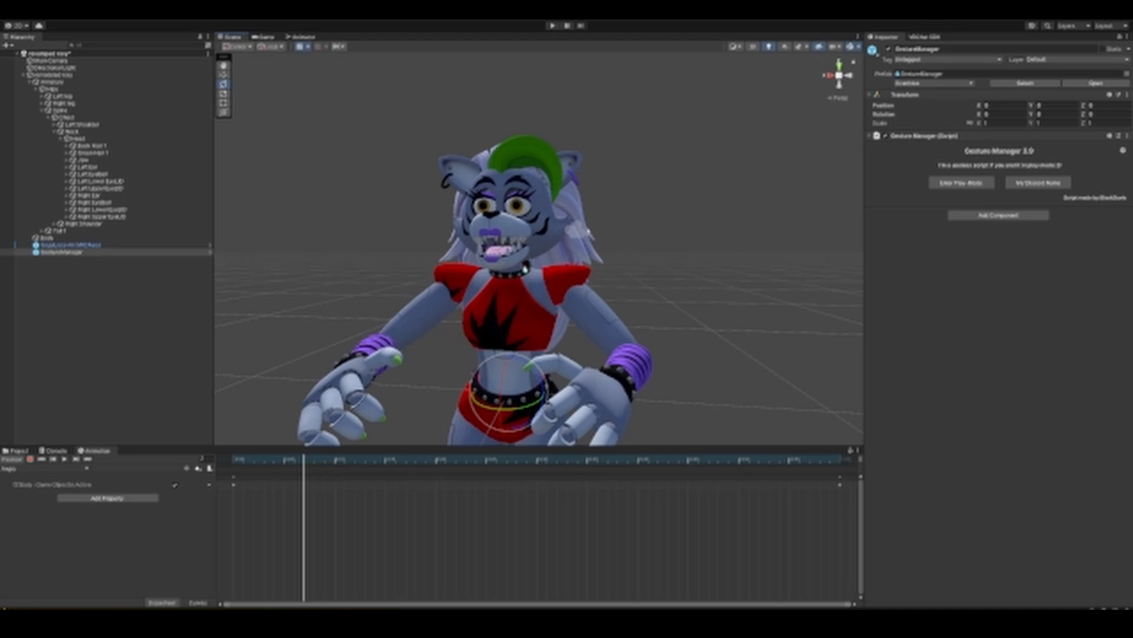
pyautogui.scroll(8, 522, 274)
pyautogui.scroll(-7, 519, 280)
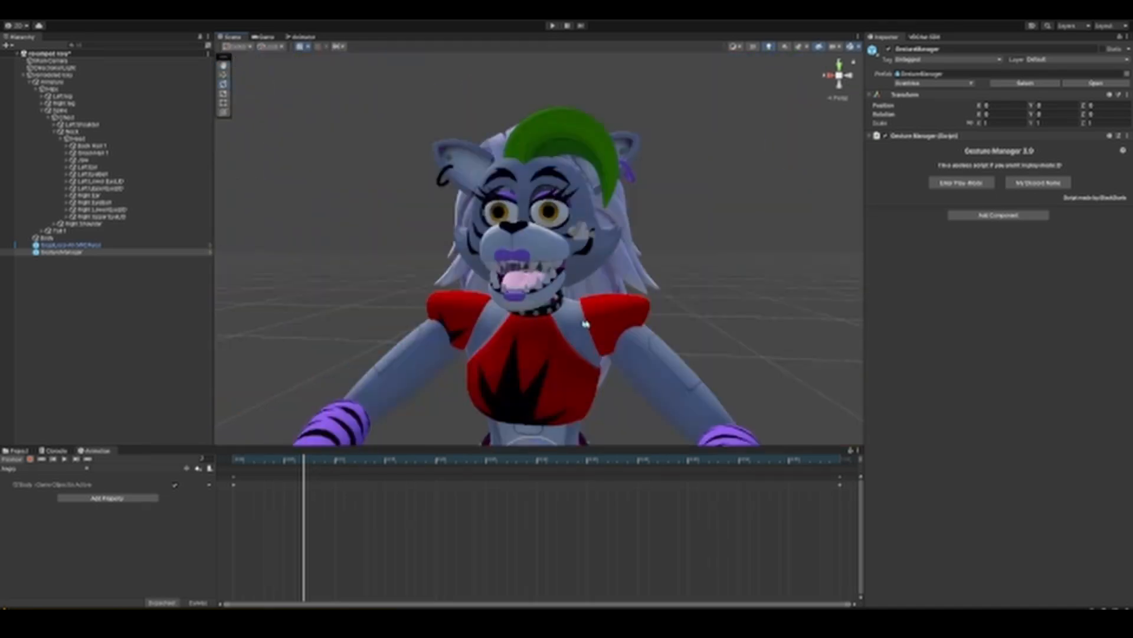
pyautogui.moveTo(586, 324); pyautogui.dragTo(586, 328, button='middle')
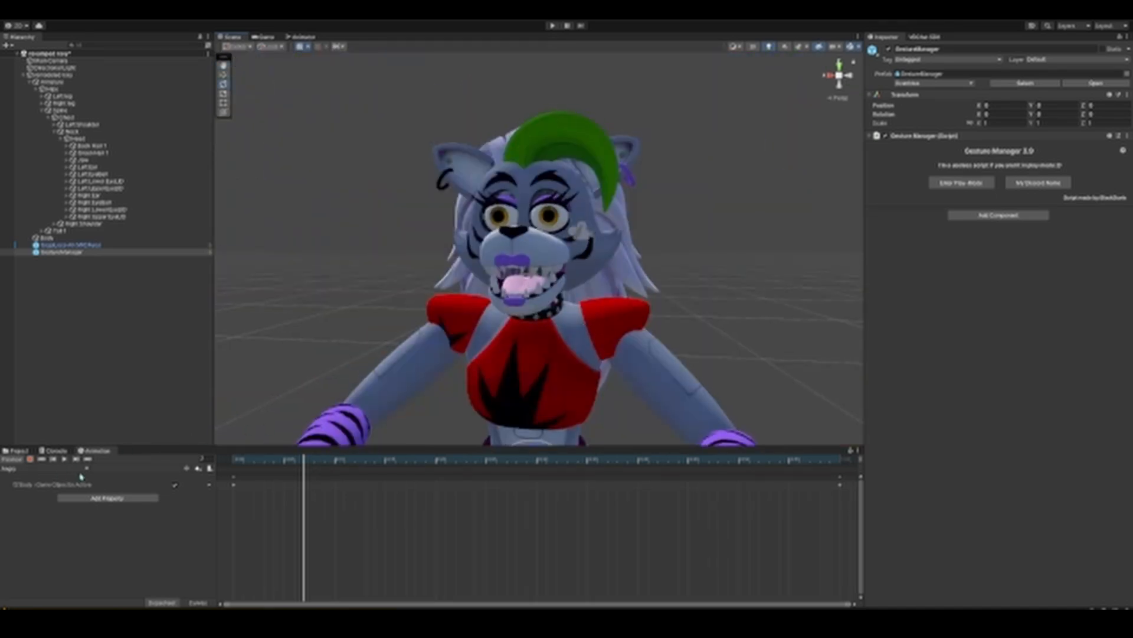
pyautogui.click(30, 459)
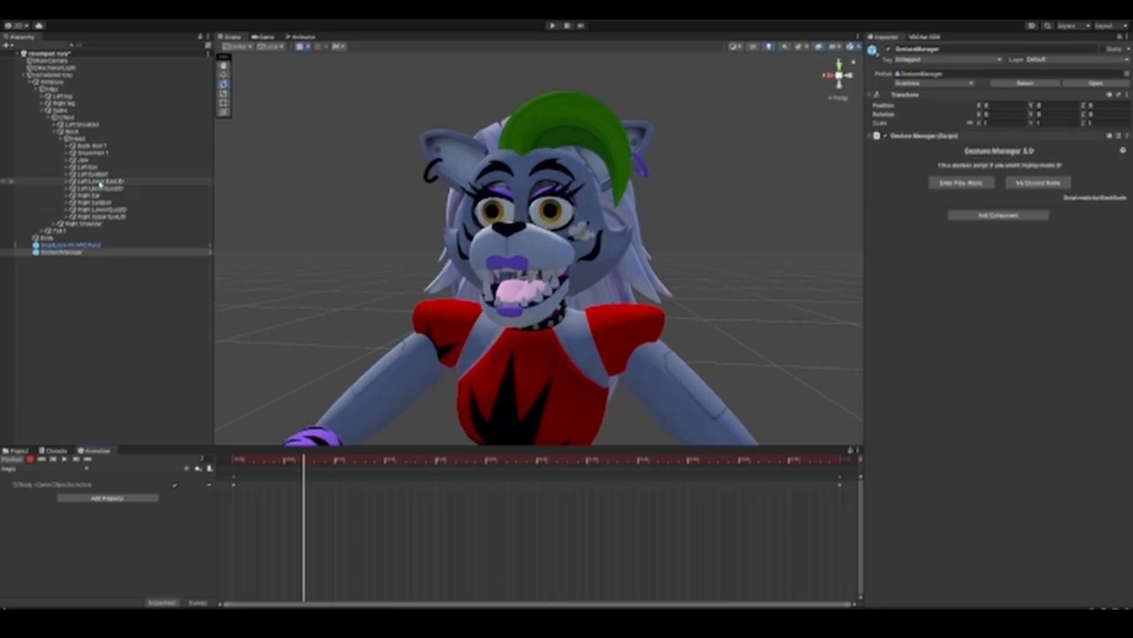
# Step: Rotate the left and right upper eyelids together so they lower slightly over the eyes
pyautogui.click(111, 189)
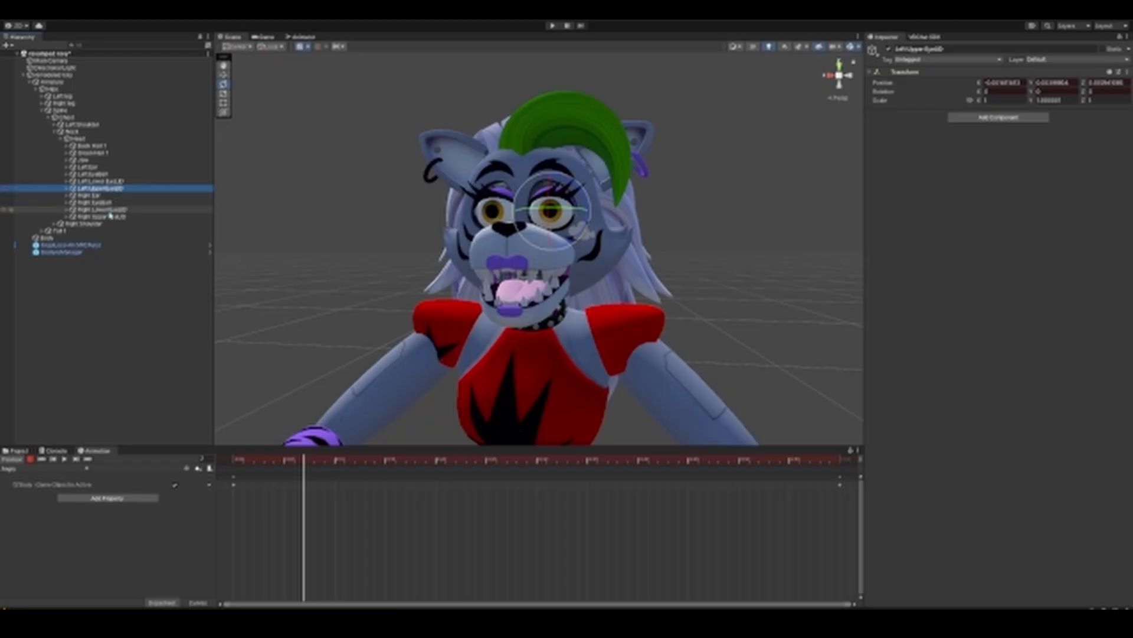
pyautogui.keyDown('ctrl'); pyautogui.click(110, 217); pyautogui.keyUp('ctrl')
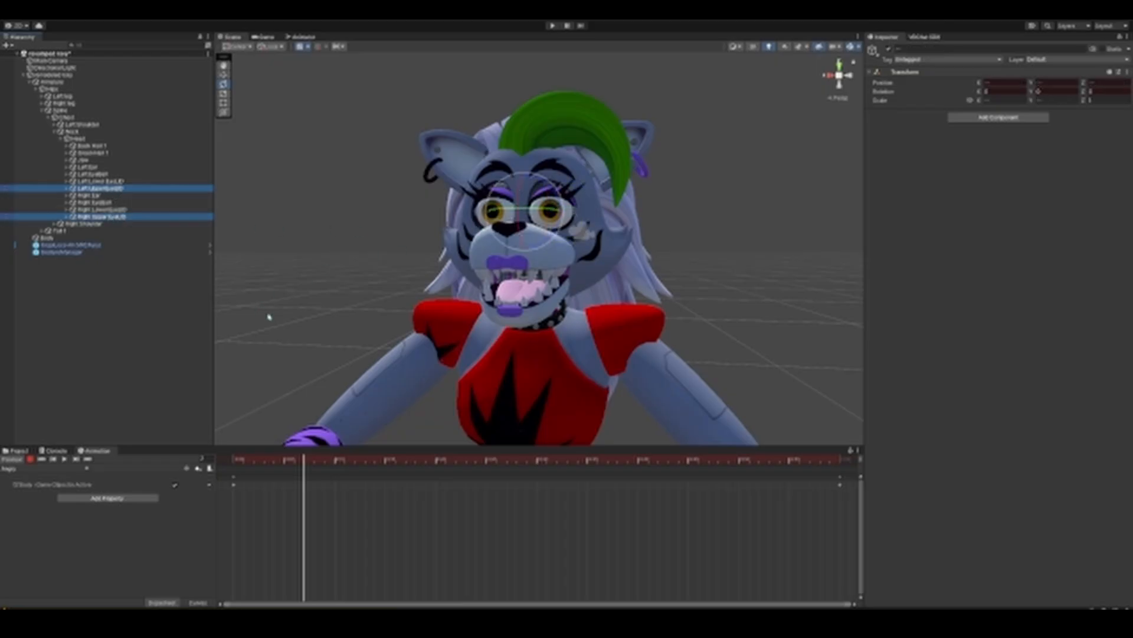
pyautogui.moveTo(518, 196); pyautogui.dragTo(518, 203)
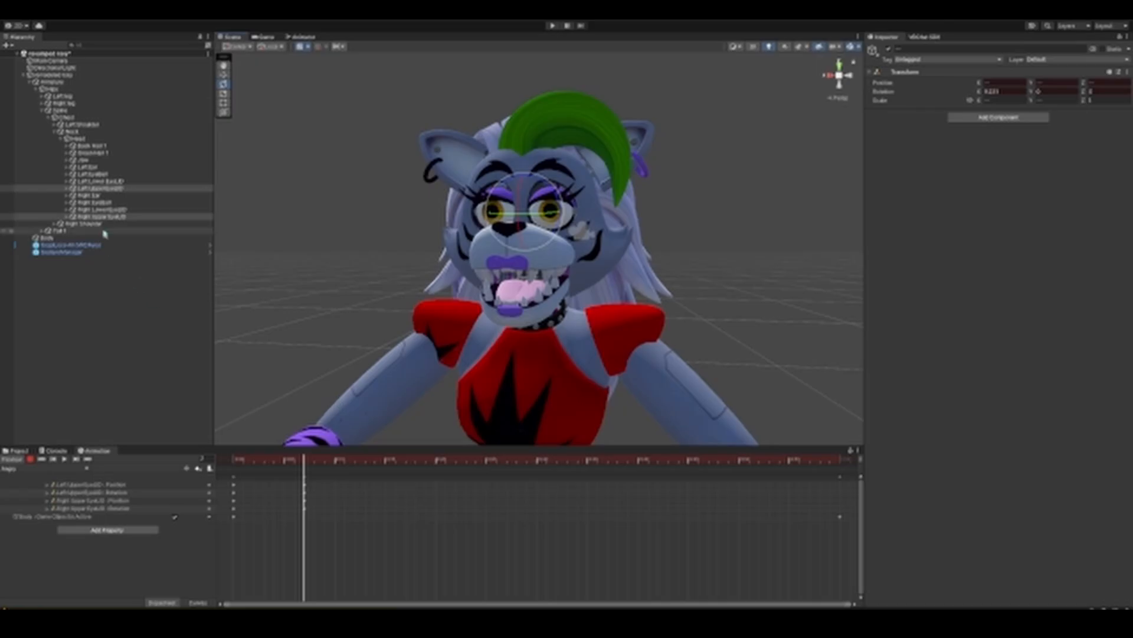
# Step: Tilt the left upper eyelid inward toward the nose for an angry look and copy its Z rotation value
pyautogui.click(102, 189)
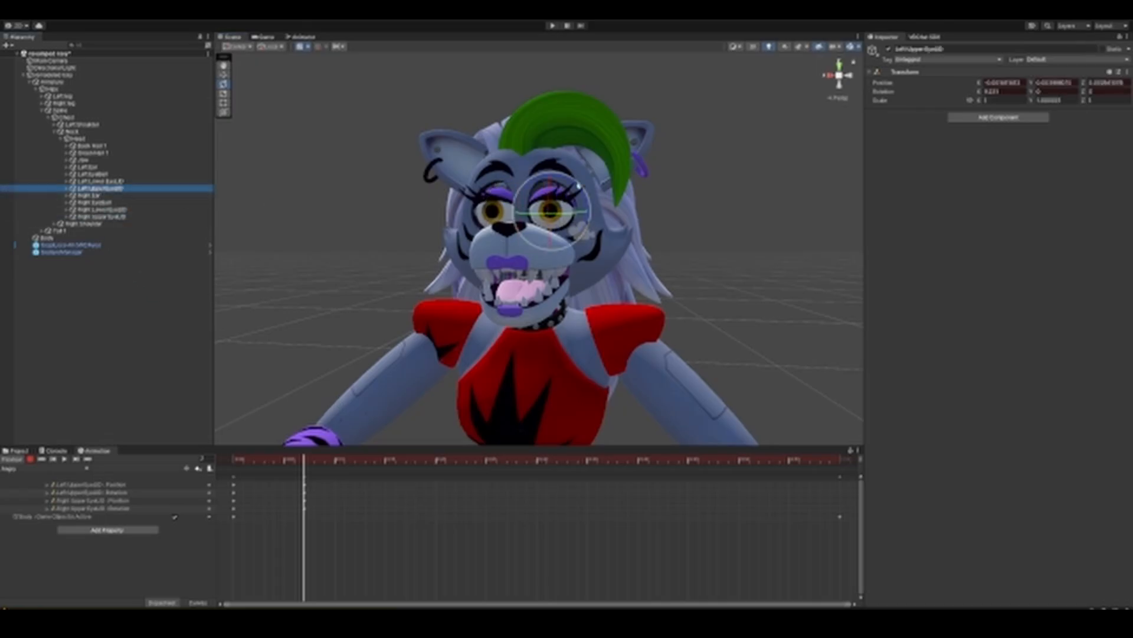
pyautogui.moveTo(576, 186); pyautogui.dragTo(563, 171)
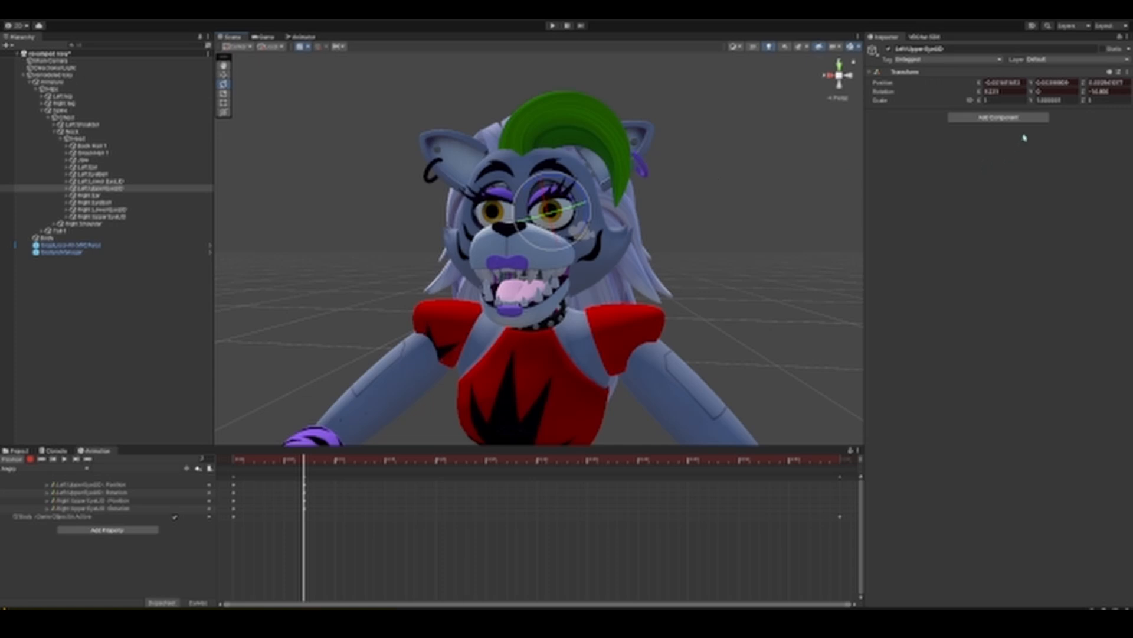
pyautogui.click(1109, 92)
pyautogui.click(1090, 196)
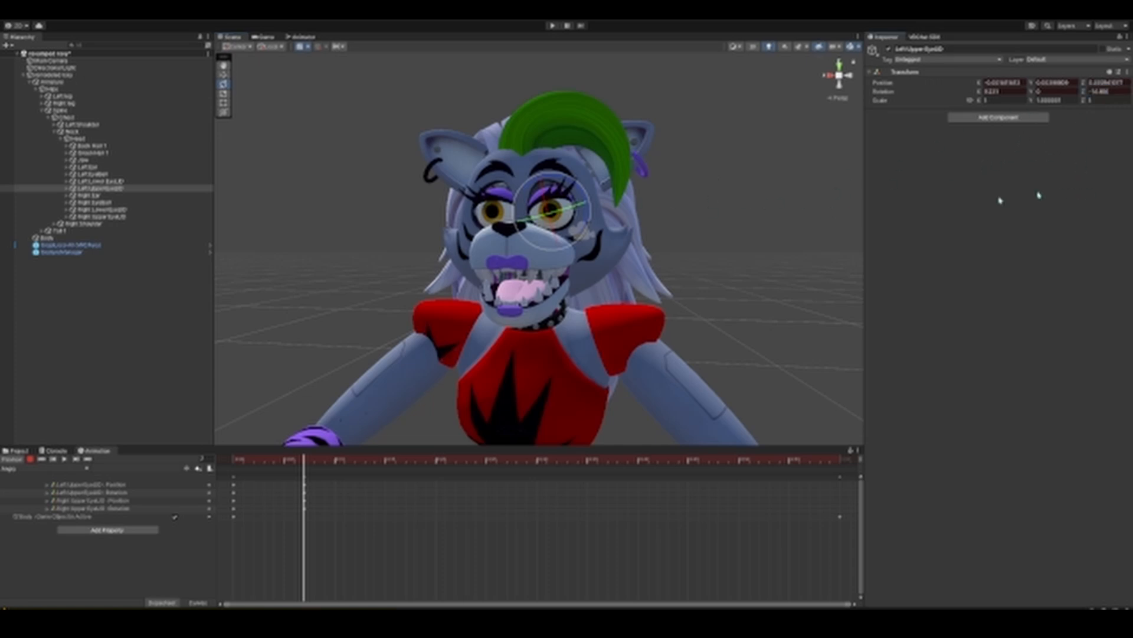
# Step: Mirror the tilt on the right upper eyelid by pasting the copied Z rotation without its minus sign
pyautogui.click(135, 216)
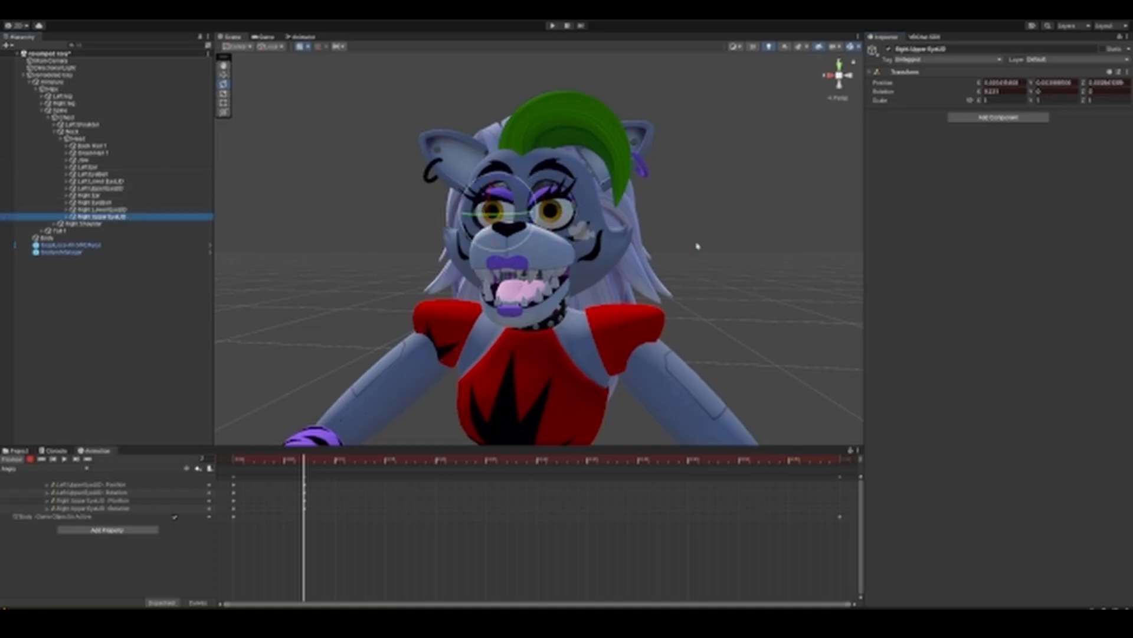
pyautogui.click(1104, 92)
pyautogui.hotkey('ctrl', 'v')
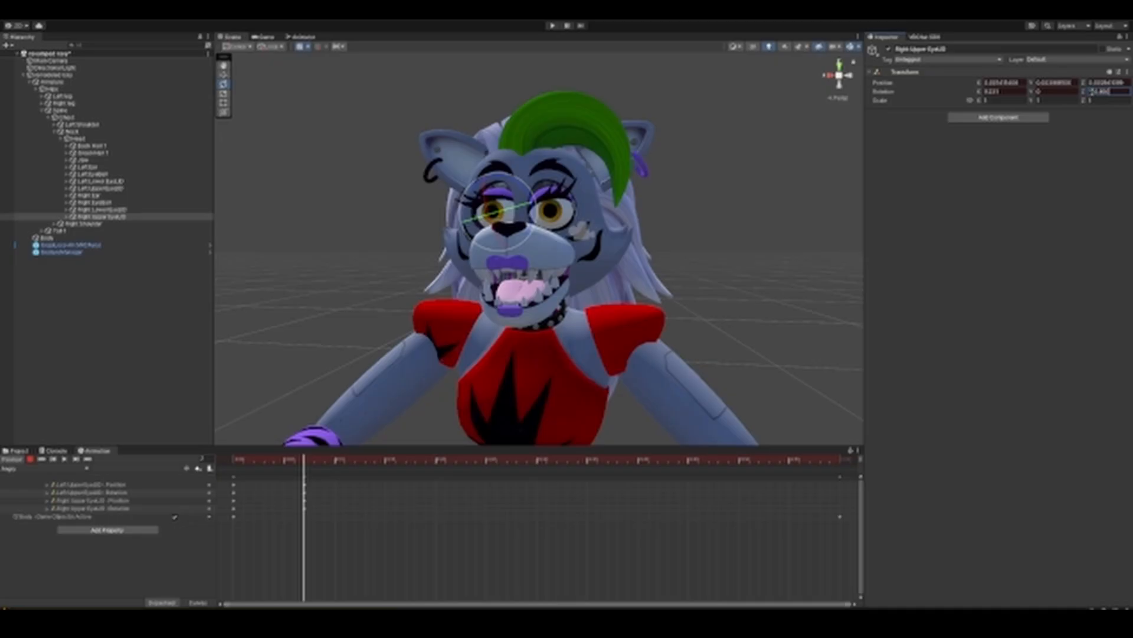
pyautogui.press('BackSpace')
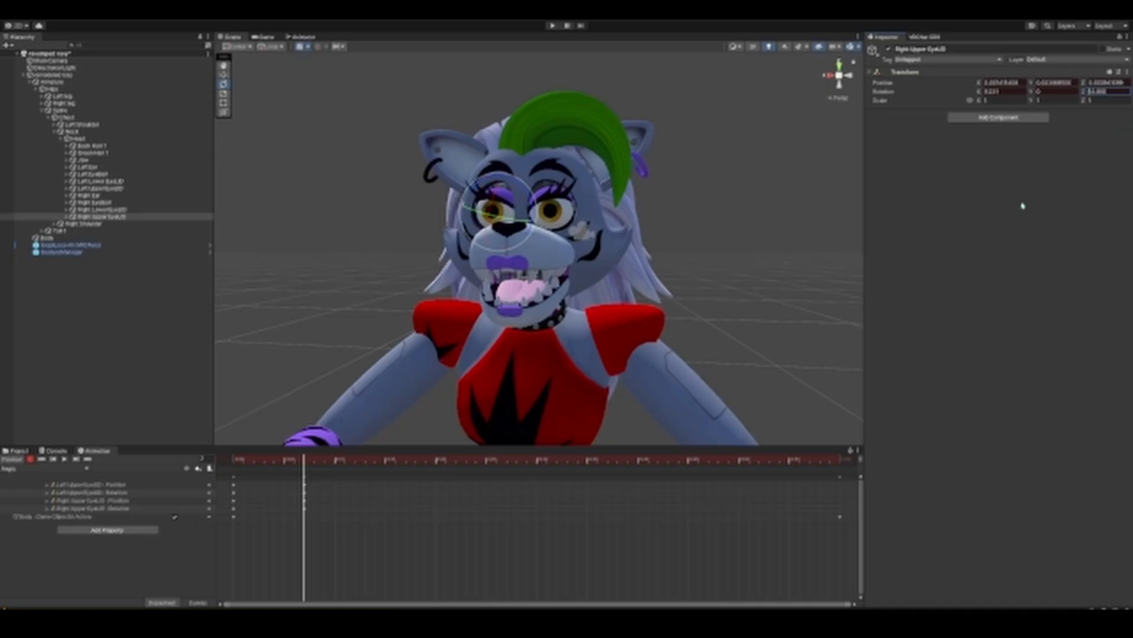
pyautogui.press('Return')
# Step: Stop recording, leave the animation preview and frame the avatar's head in the scene
pyautogui.click(29, 459)
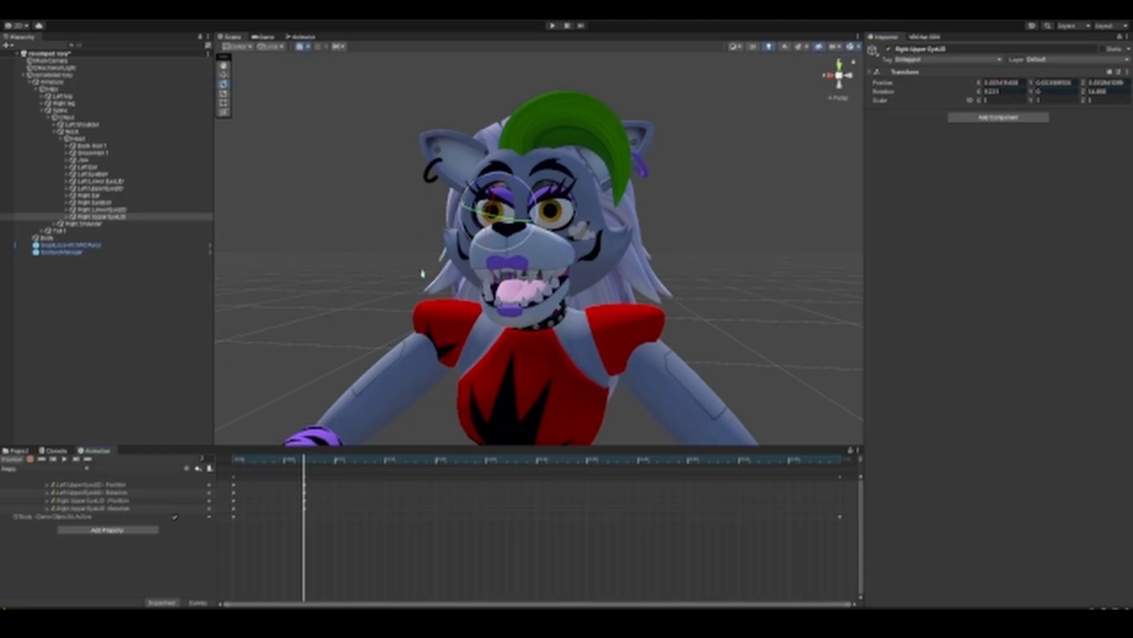
pyautogui.click(14, 460)
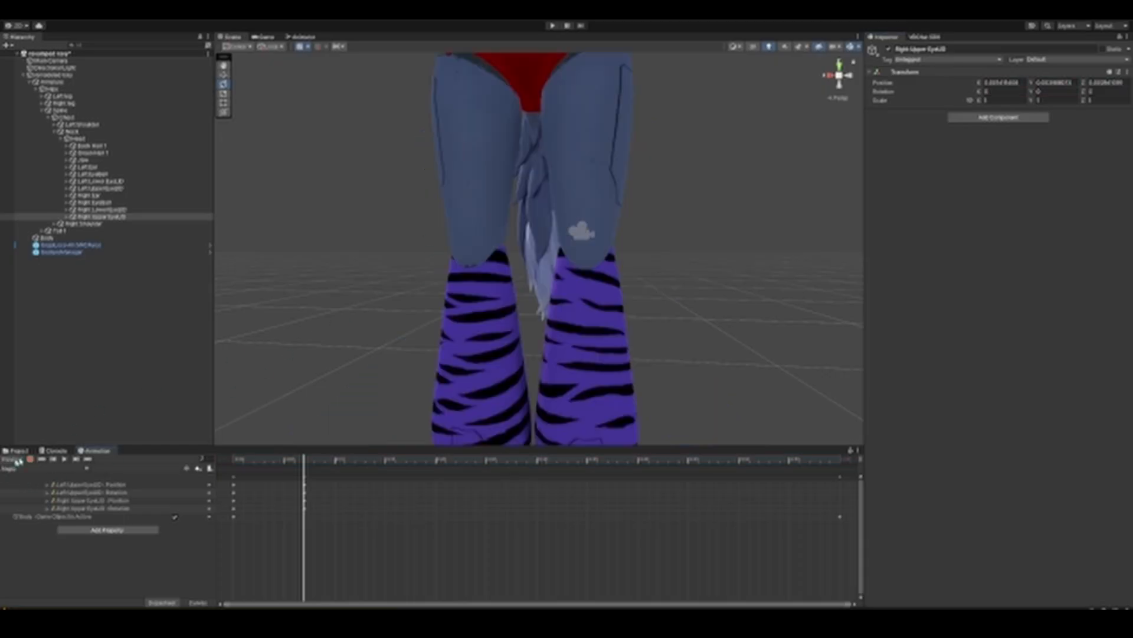
pyautogui.press('f')
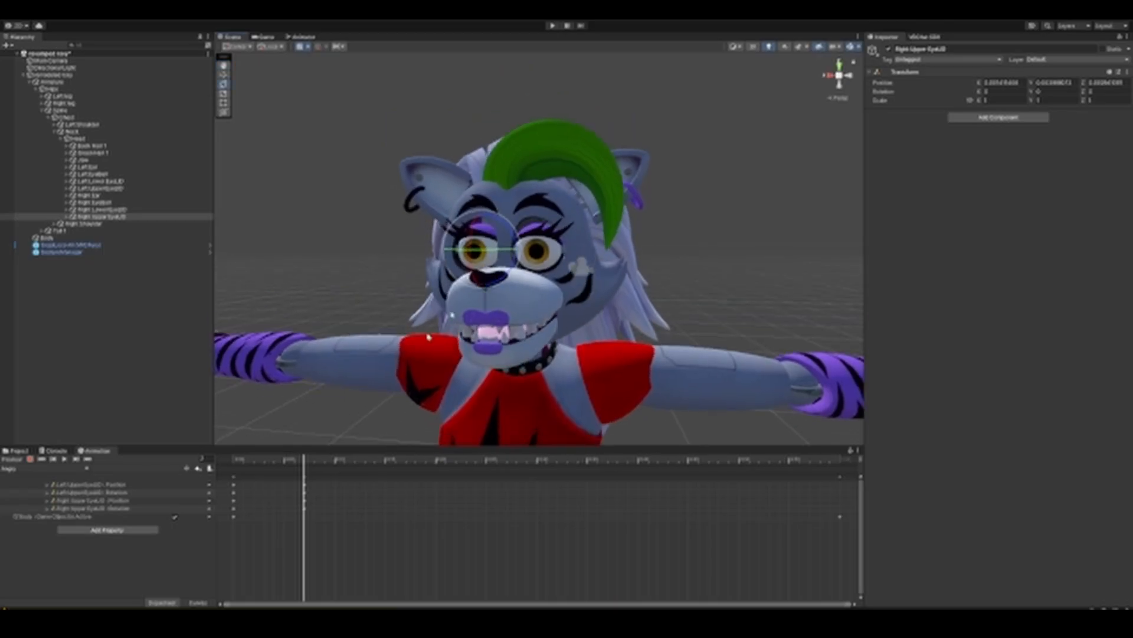
# Step: Open the FX controller from the remodeled roxy avatar's playable layers and check its parameters
pyautogui.click(18, 451)
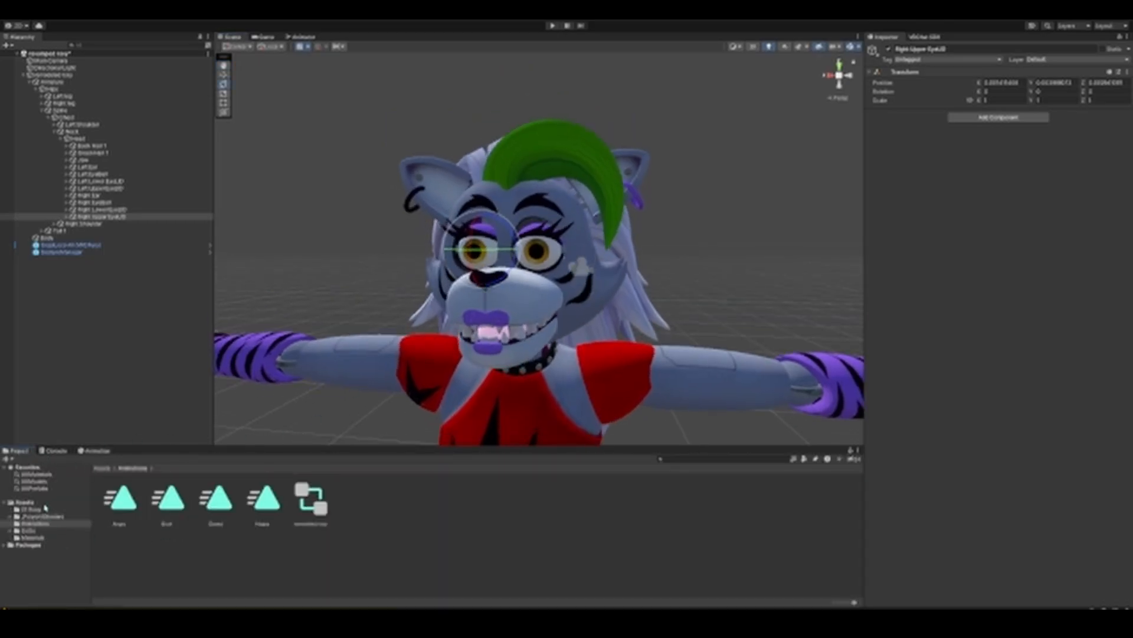
pyautogui.click(53, 74)
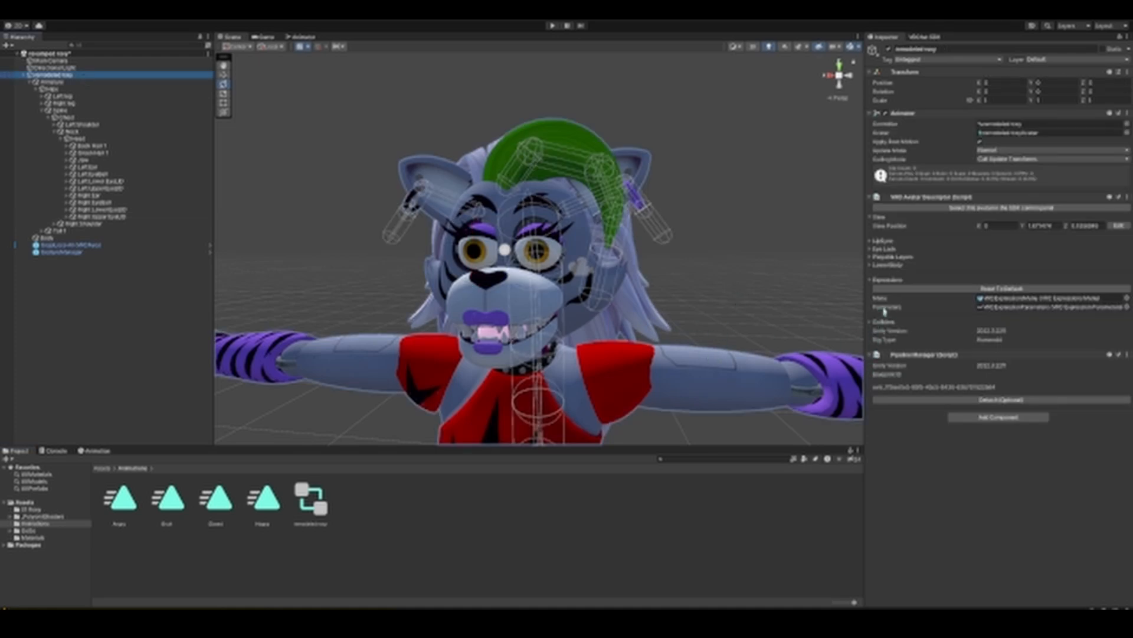
pyautogui.click(870, 259)
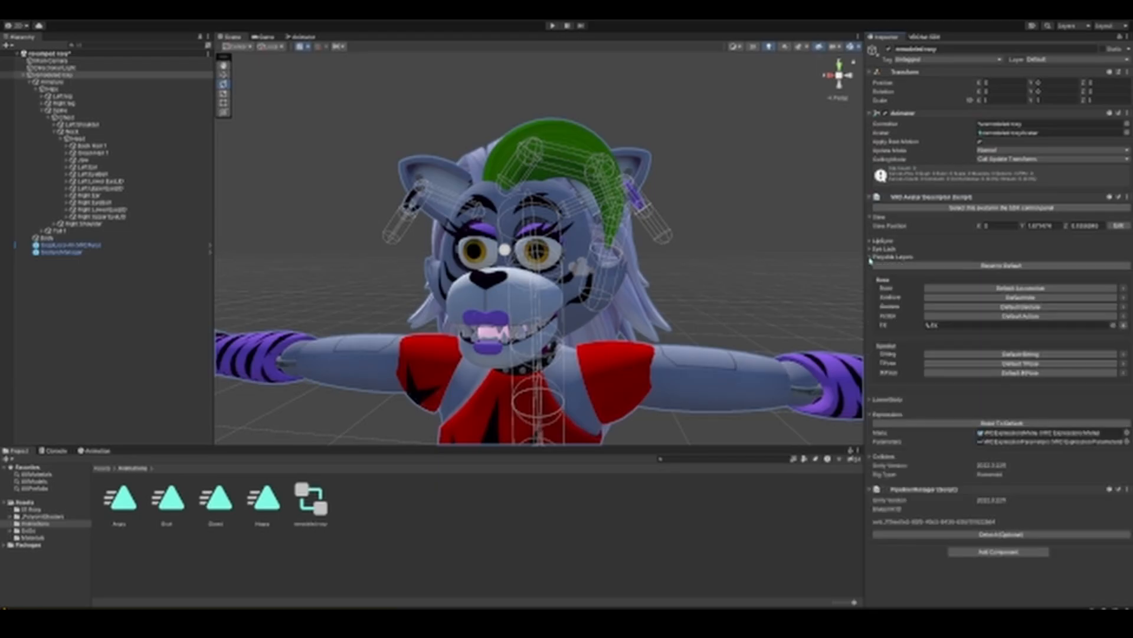
pyautogui.doubleClick(944, 325)
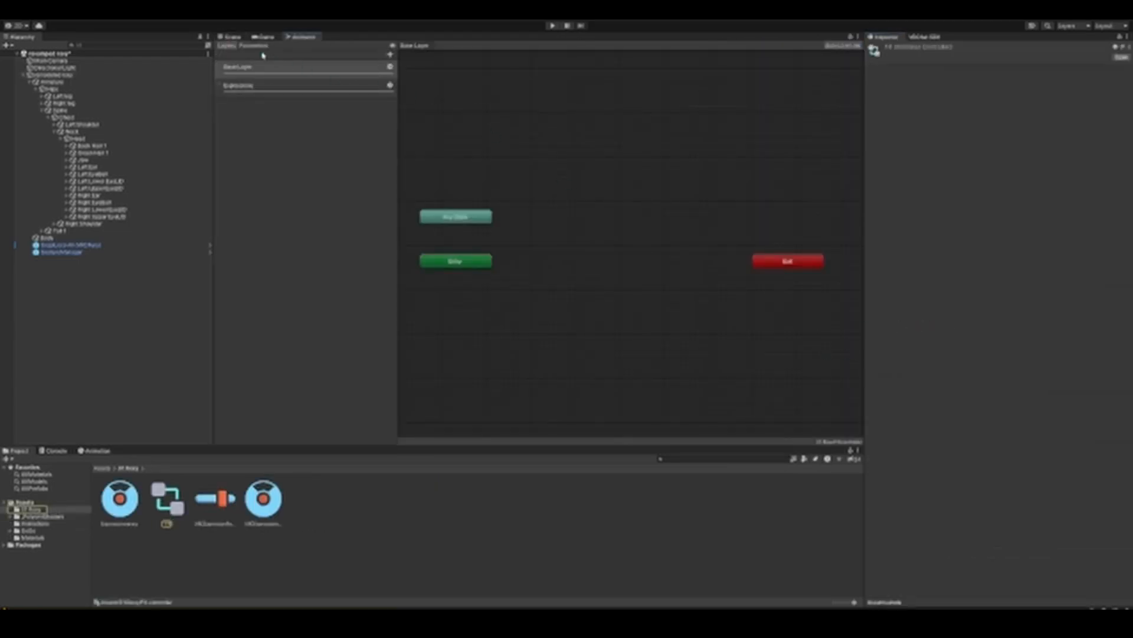
pyautogui.click(256, 46)
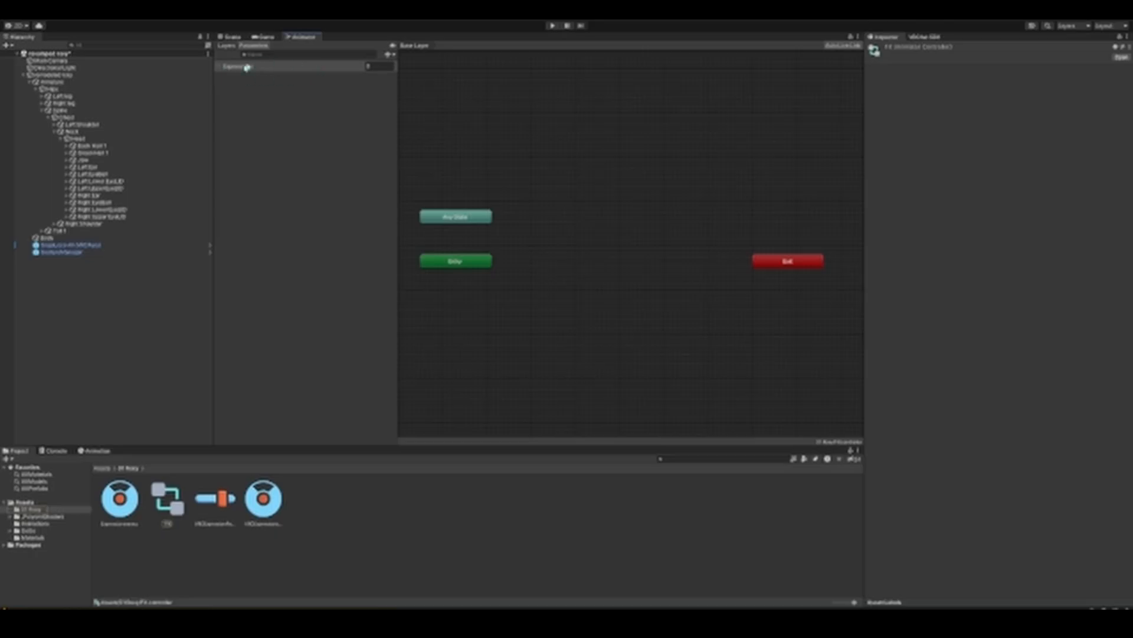
pyautogui.click(388, 55)
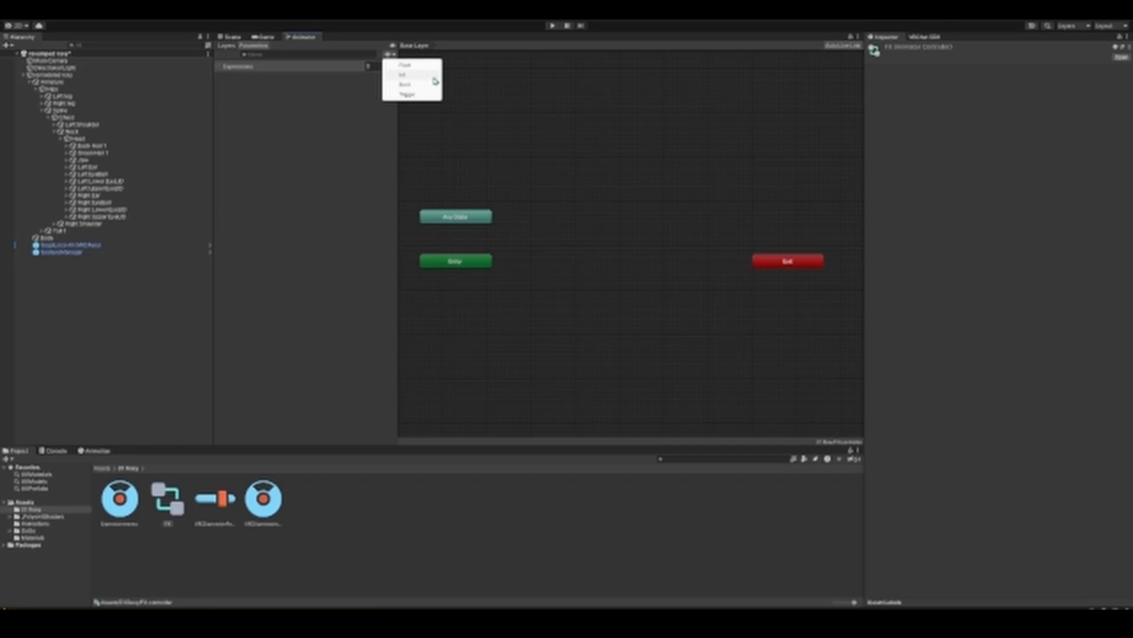
pyautogui.click(296, 111)
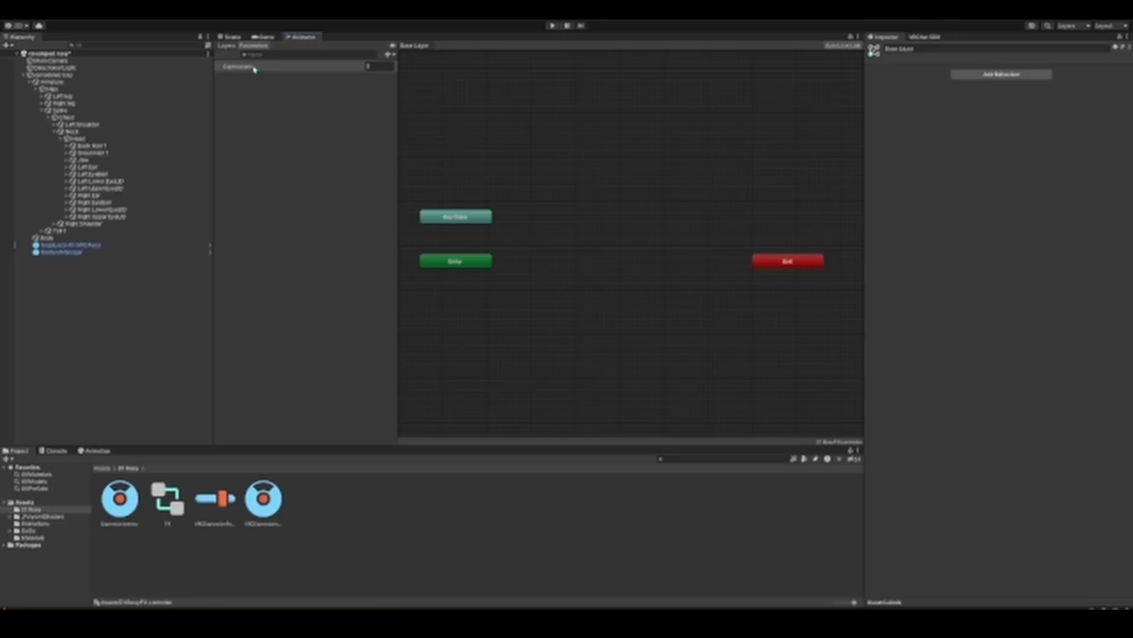
# Step: Review the weight setting of the Expressions layer and open that layer's state graph
pyautogui.click(227, 46)
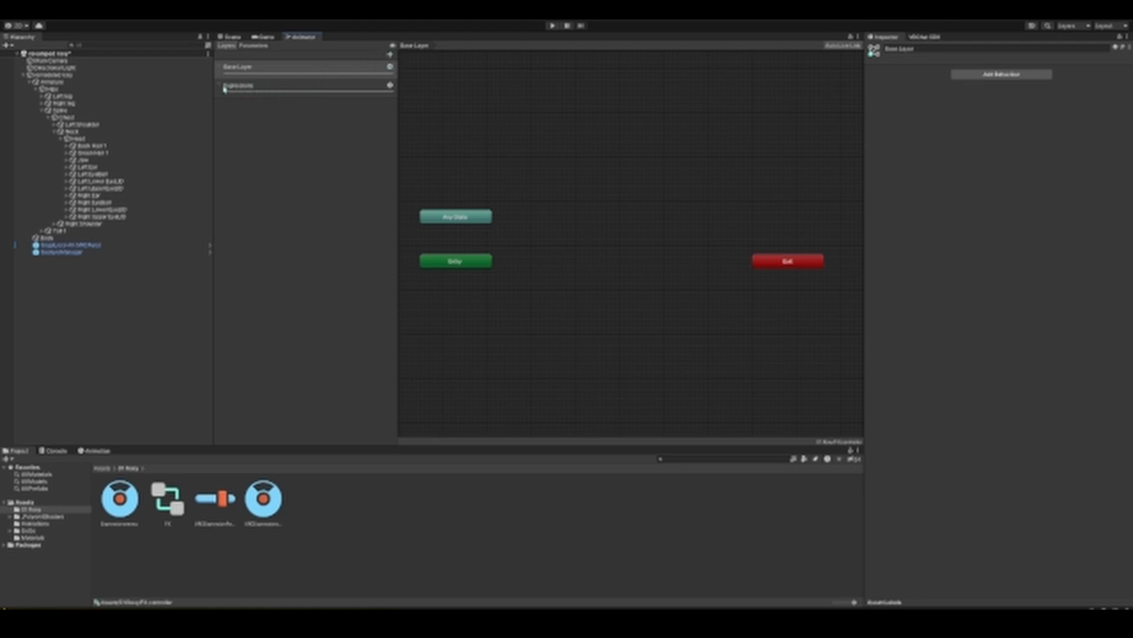
pyautogui.click(391, 86)
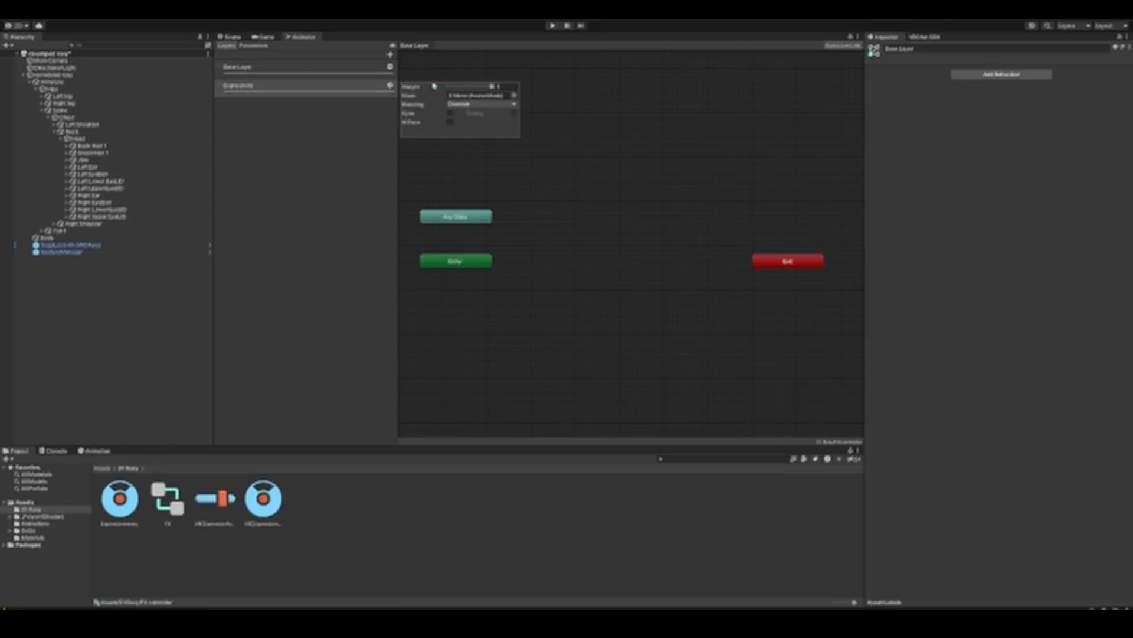
pyautogui.click(492, 88)
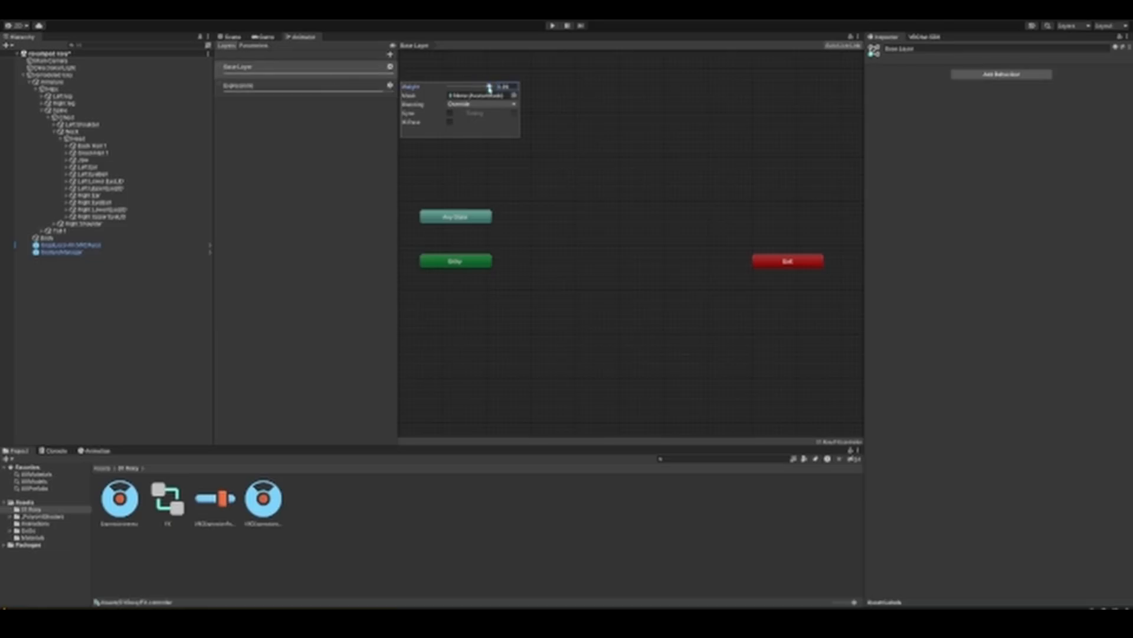
pyautogui.click(330, 89)
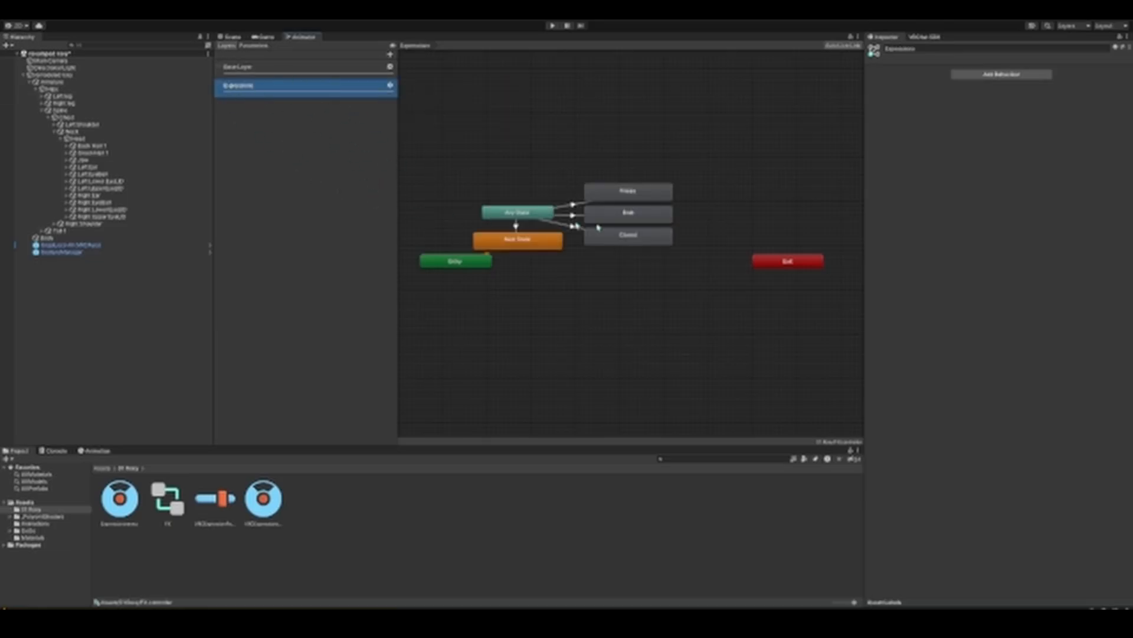
# Step: Examine the Happy, Bruh and Closed states and the animation clips assigned to them
pyautogui.scroll(1, 609, 233)
pyautogui.scroll(1, 609, 233)
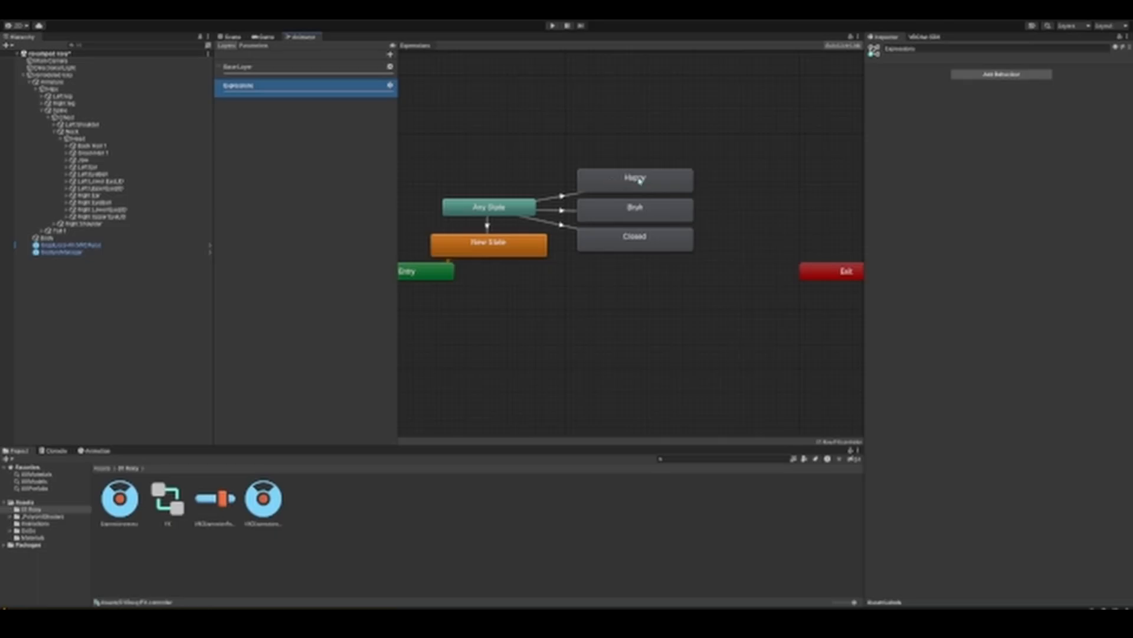
pyautogui.click(640, 181)
pyautogui.click(639, 216)
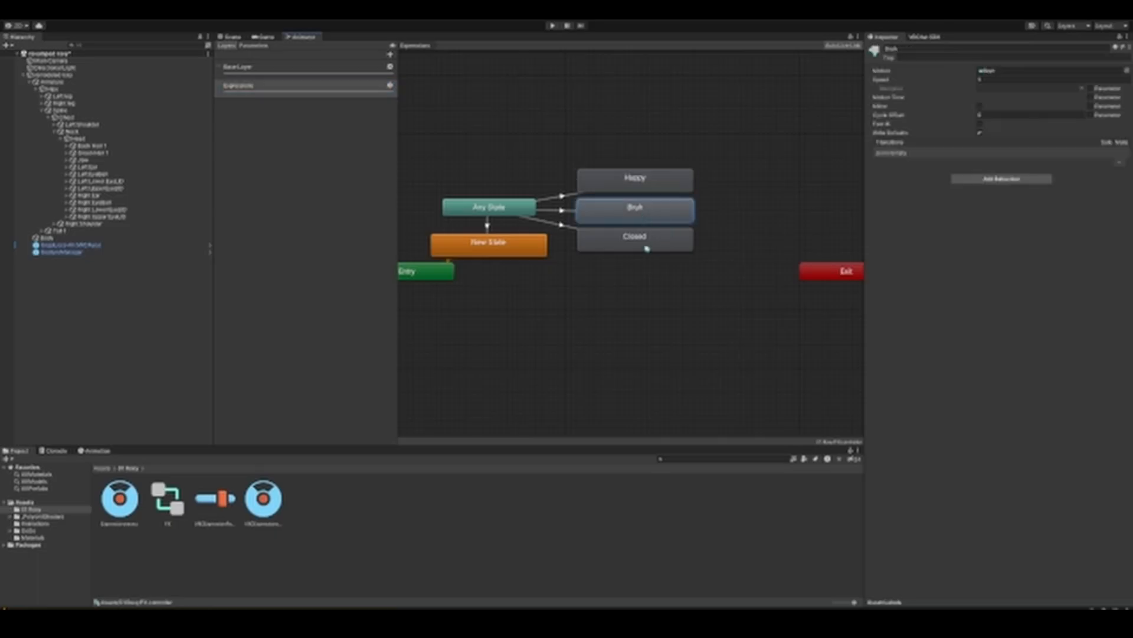
pyautogui.click(637, 239)
pyautogui.click(645, 187)
pyautogui.click(643, 213)
pyautogui.click(648, 239)
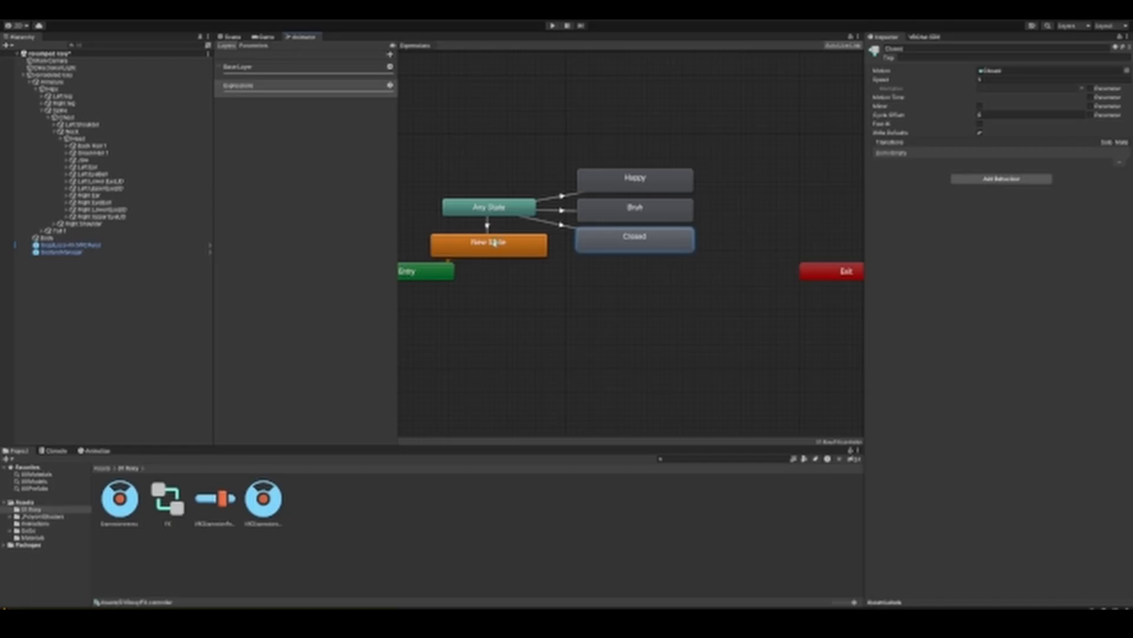
pyautogui.rightClick(511, 307)
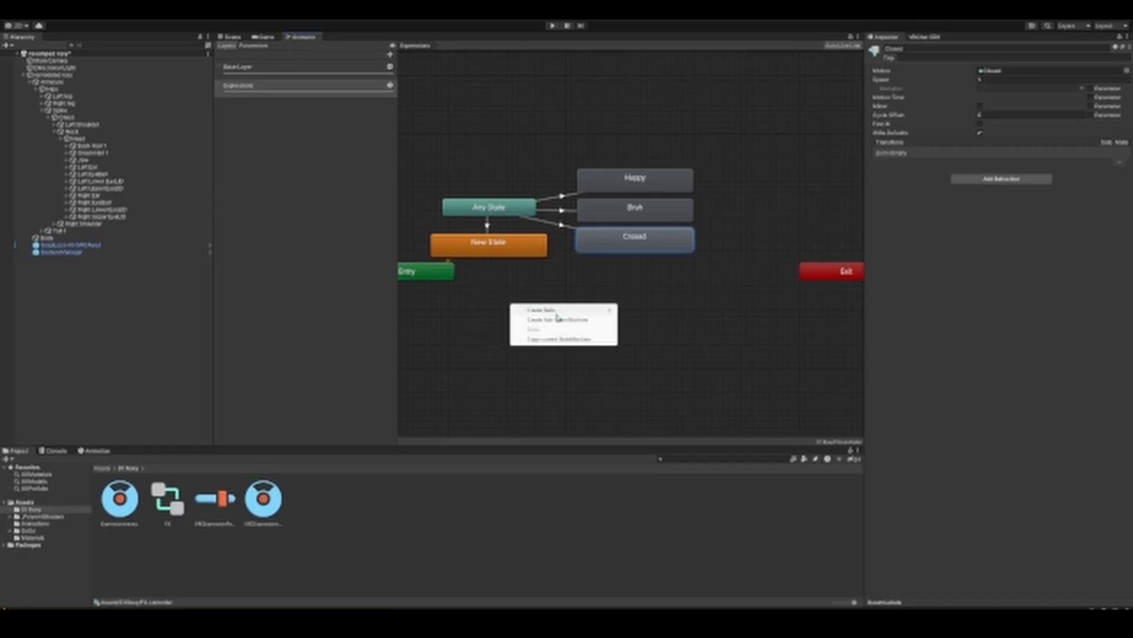
pyautogui.moveTo(558, 315)
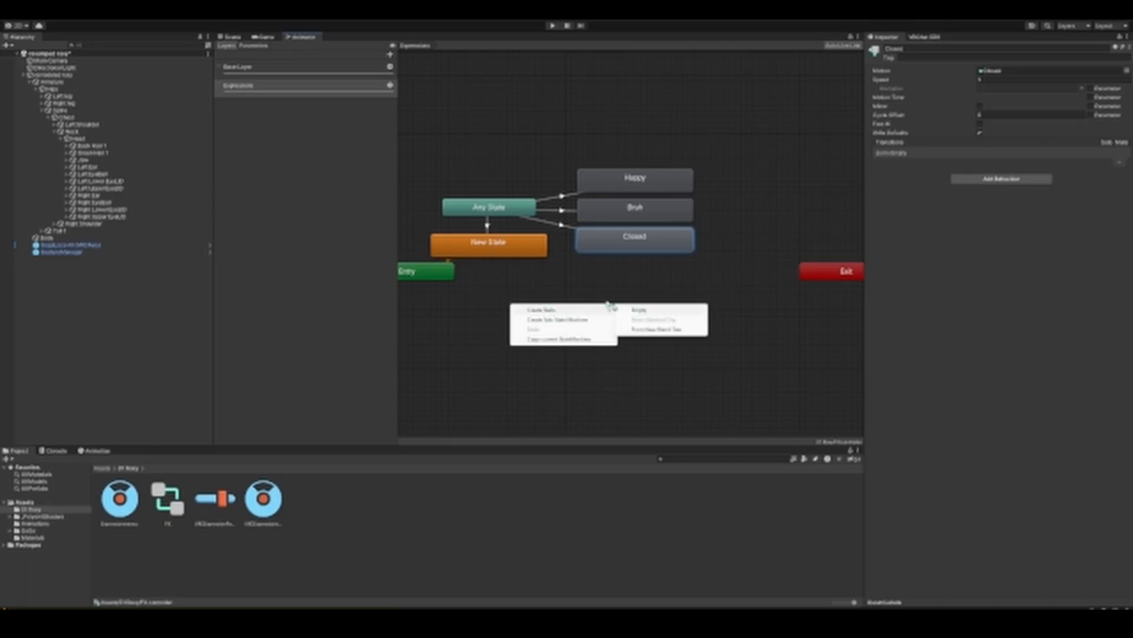
pyautogui.click(482, 240)
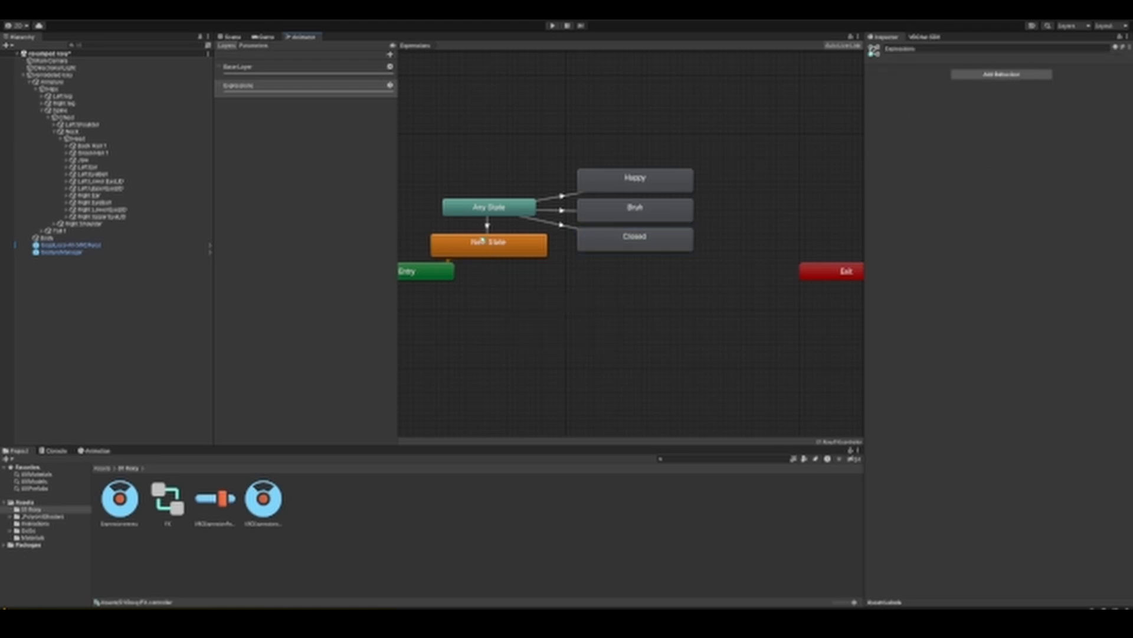
# Step: Inspect the settings of the default New State and the transitions leaving Any State
pyautogui.click(490, 253)
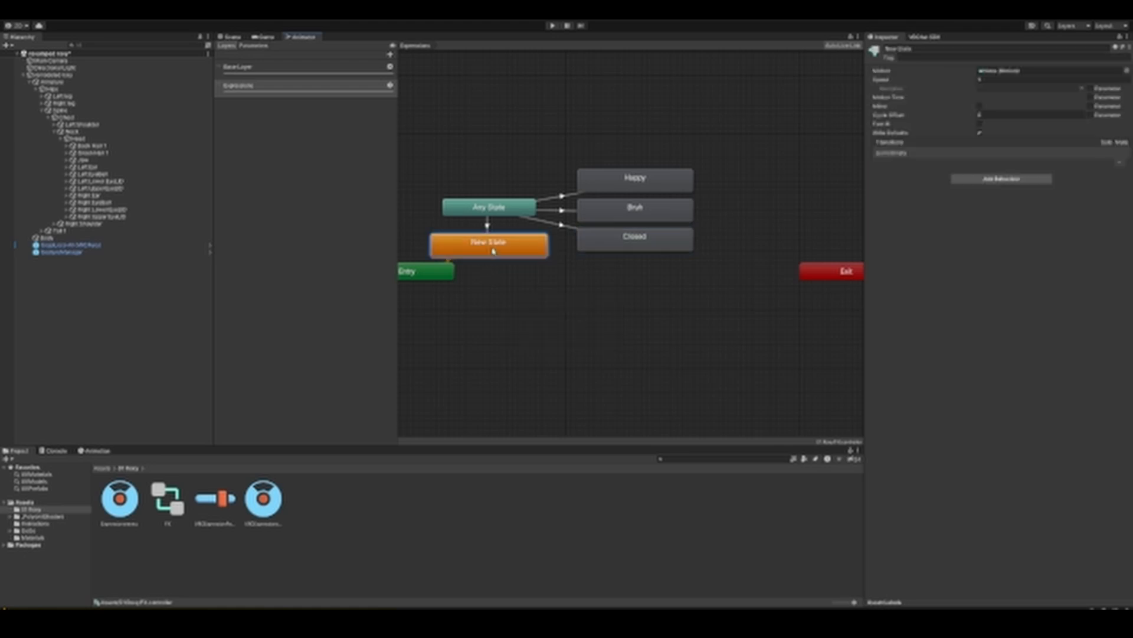
pyautogui.click(489, 208)
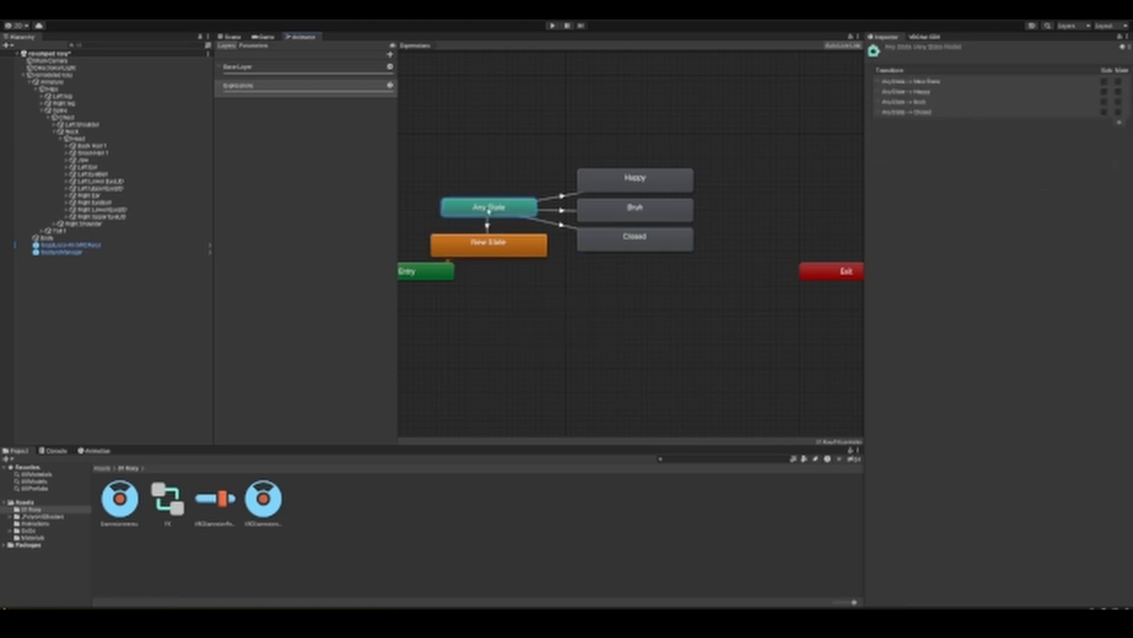
pyautogui.rightClick(492, 209)
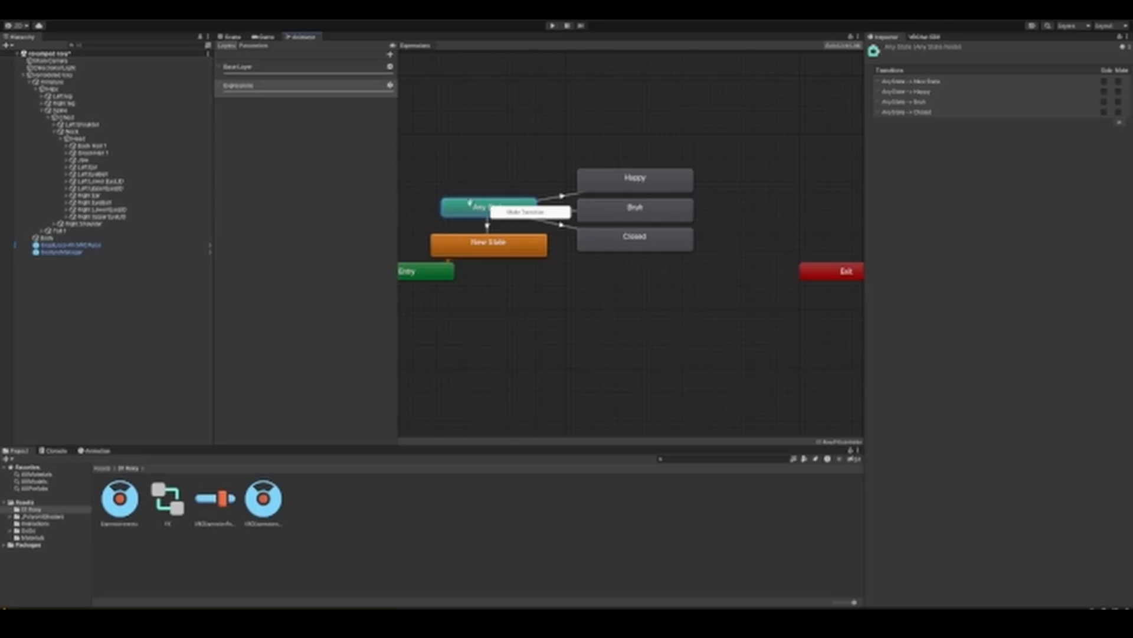
pyautogui.click(497, 214)
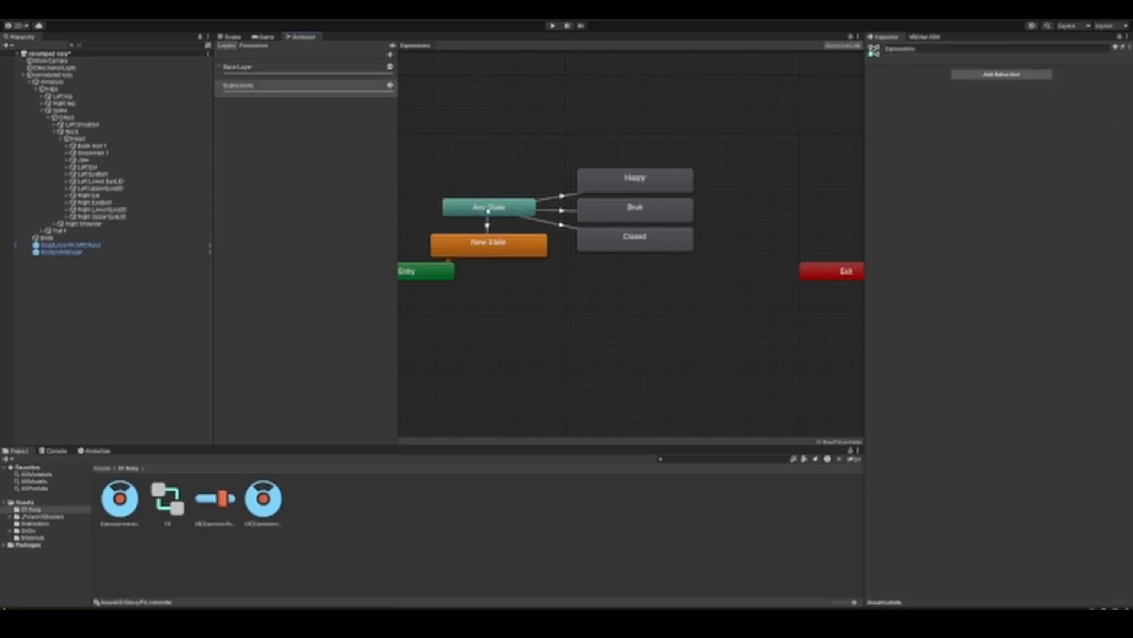
pyautogui.rightClick(487, 209)
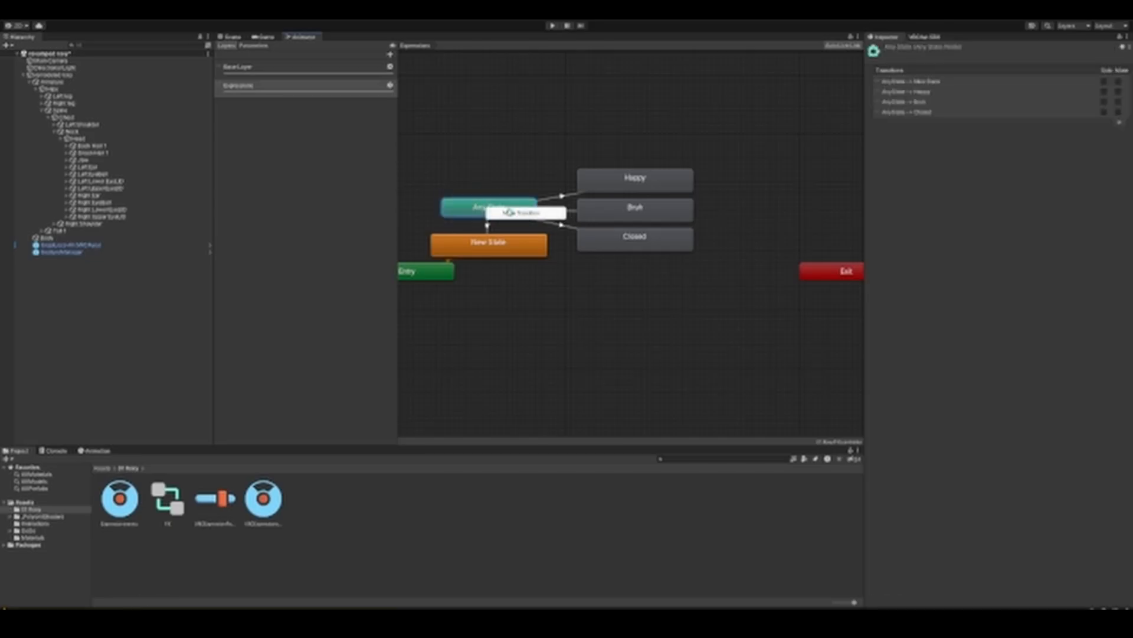
pyautogui.click(510, 213)
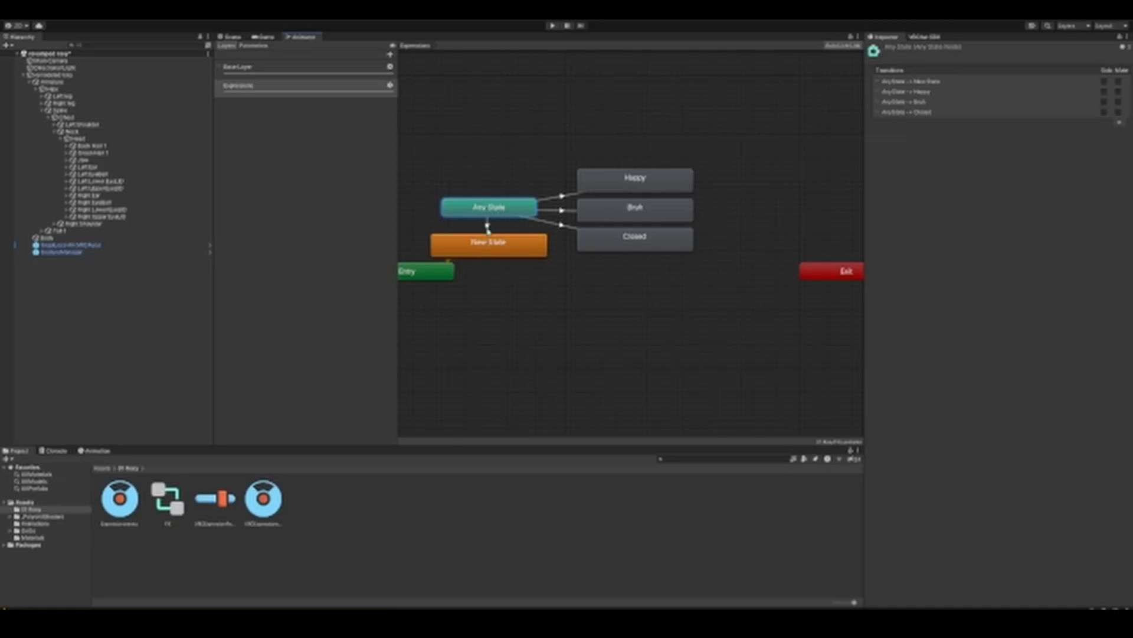
# Step: Review the duration, self-transition and condition settings of the transition from Any State to New State
pyautogui.click(488, 238)
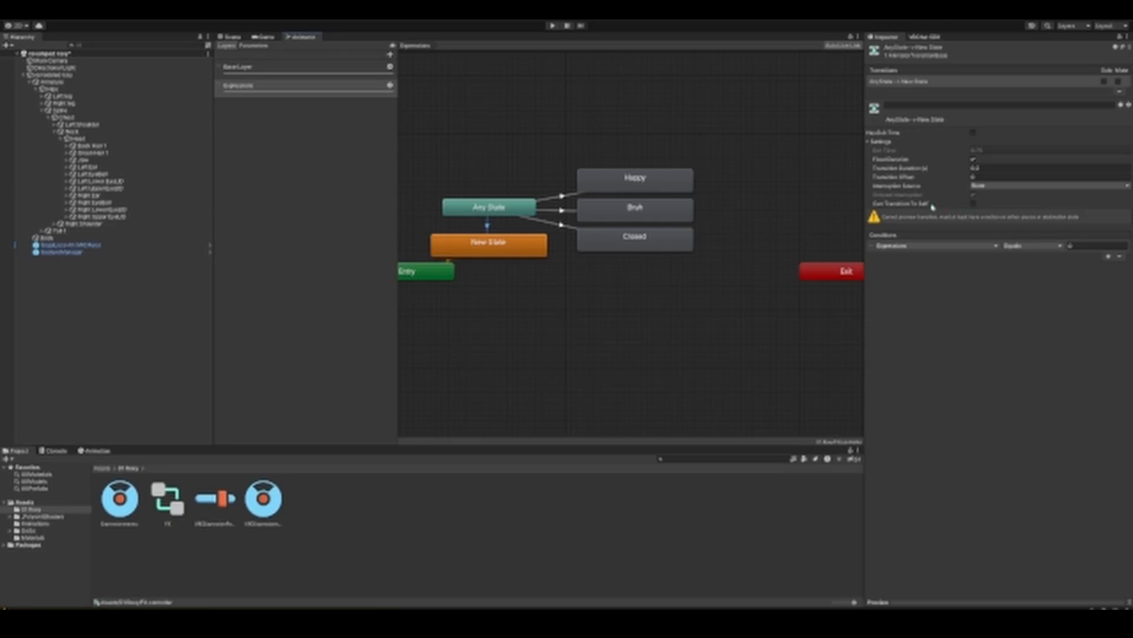
pyautogui.click(973, 204)
pyautogui.click(990, 170)
# Step: Check the type options of the Expressions parameter in the VRC Expression Parameters asset
pyautogui.click(214, 502)
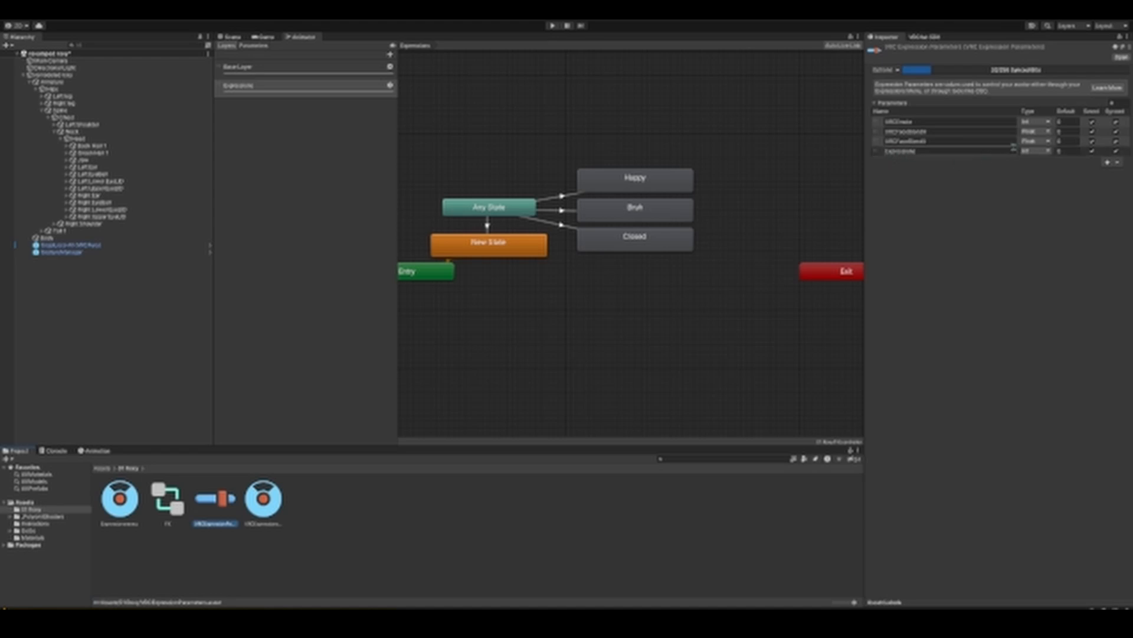
pyautogui.click(1042, 153)
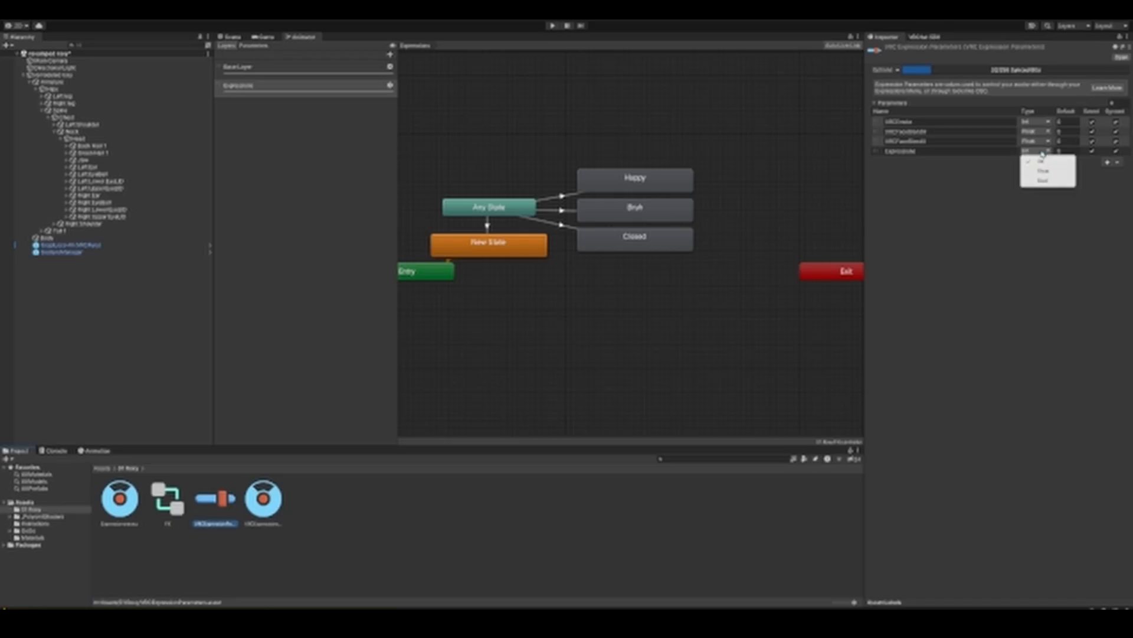
pyautogui.click(975, 176)
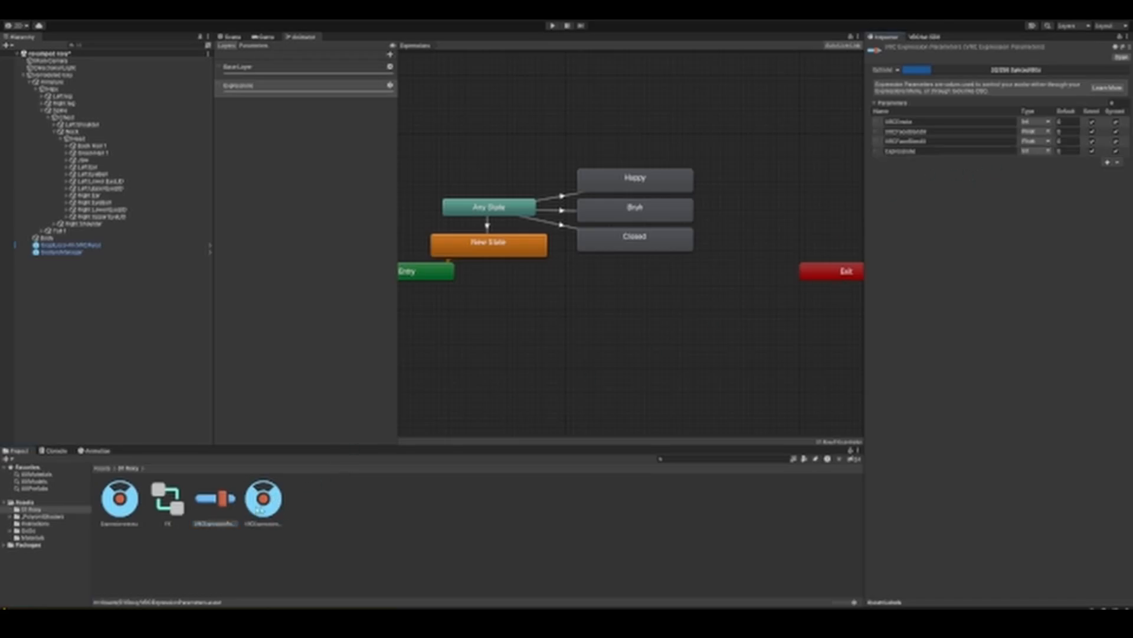
# Step: Check the control type options of the Expressions entry in the main VRC Expressions Menu
pyautogui.click(260, 509)
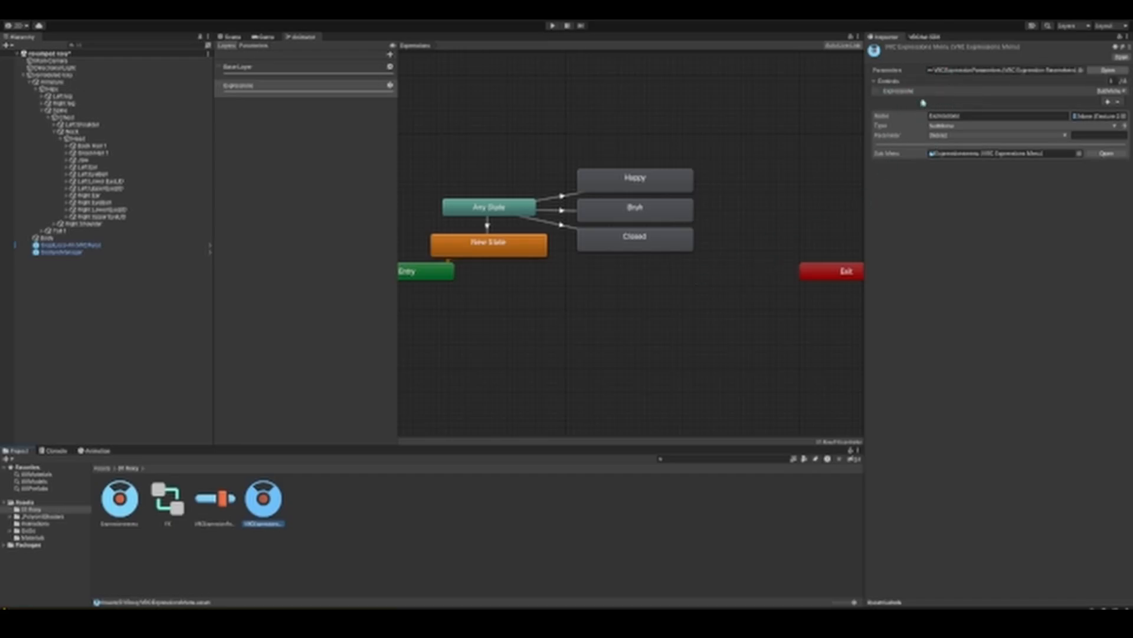
pyautogui.click(963, 126)
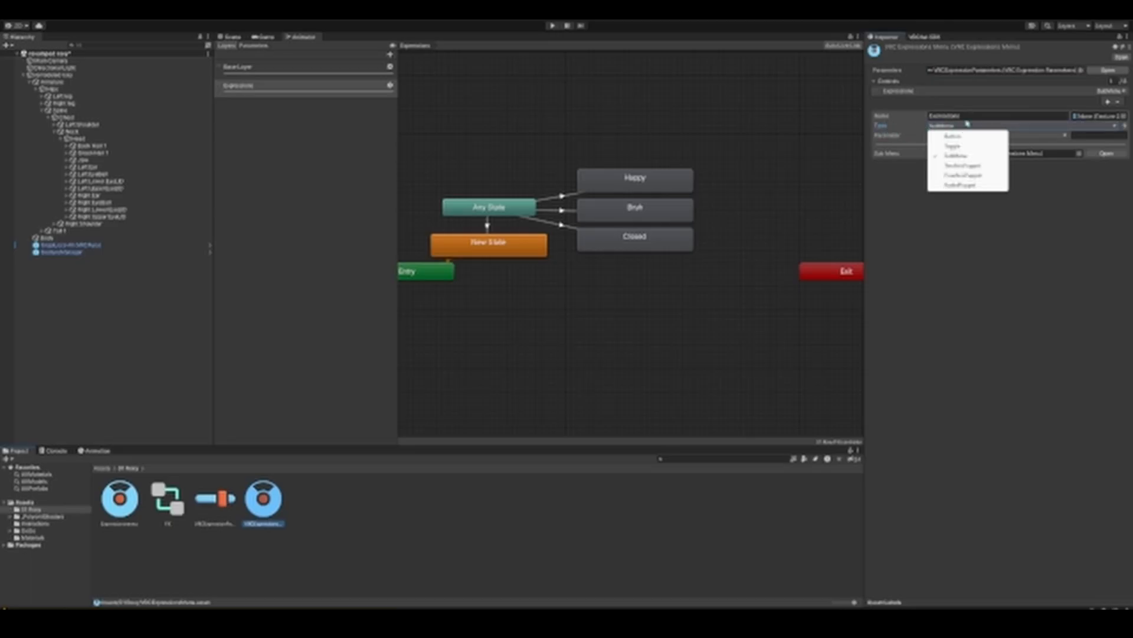
pyautogui.click(956, 110)
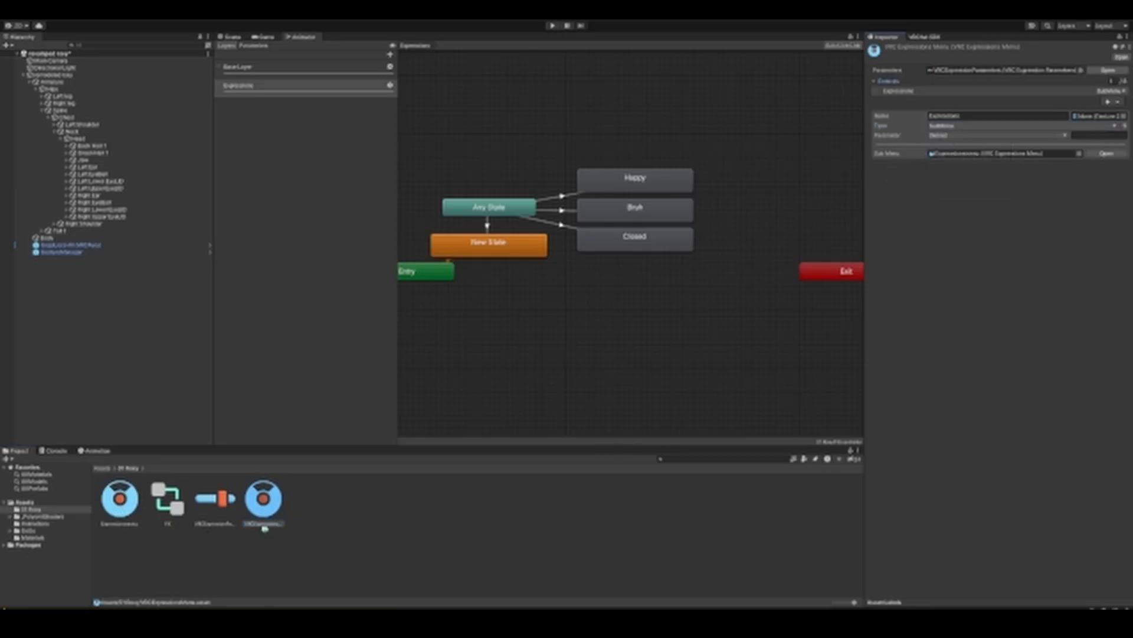
pyautogui.rightClick(319, 506)
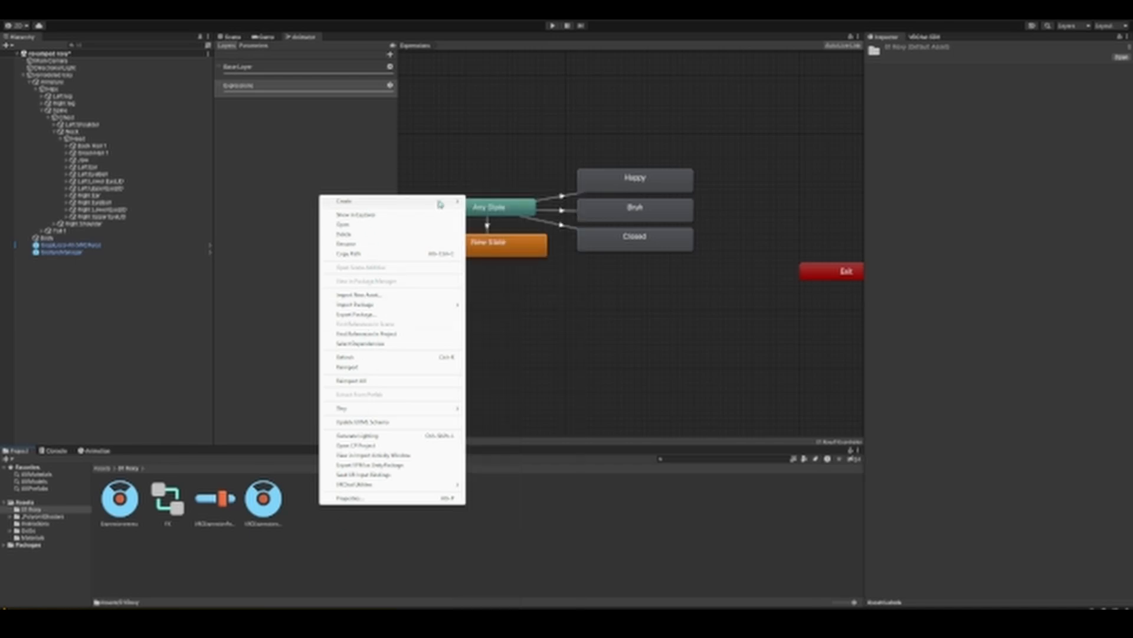
pyautogui.moveTo(451, 202)
pyautogui.moveTo(489, 188)
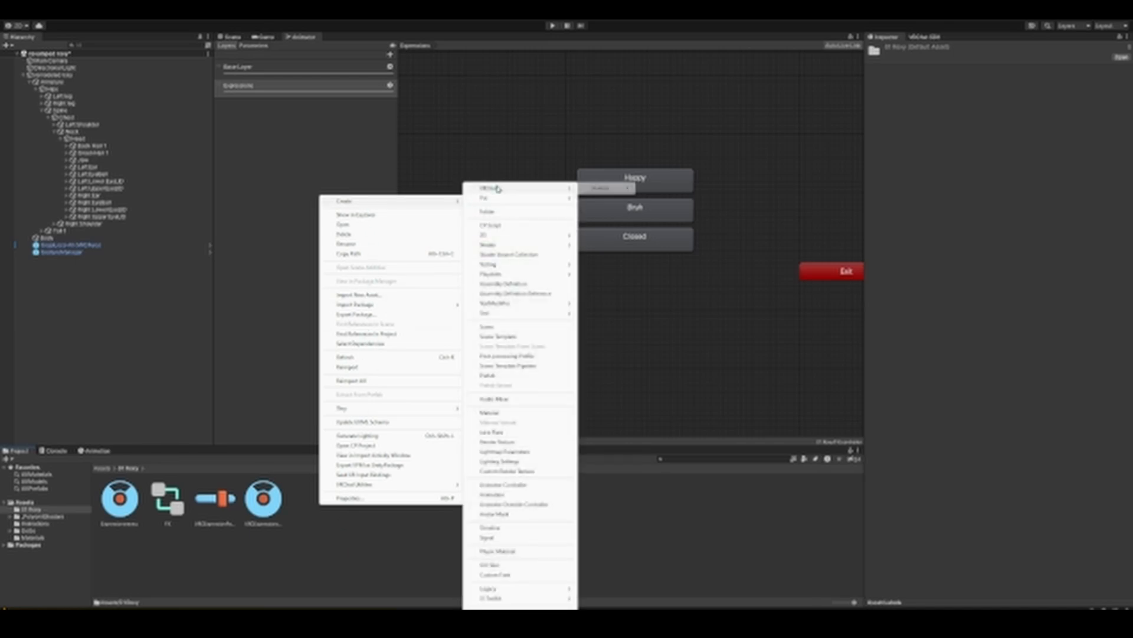
pyautogui.moveTo(599, 188)
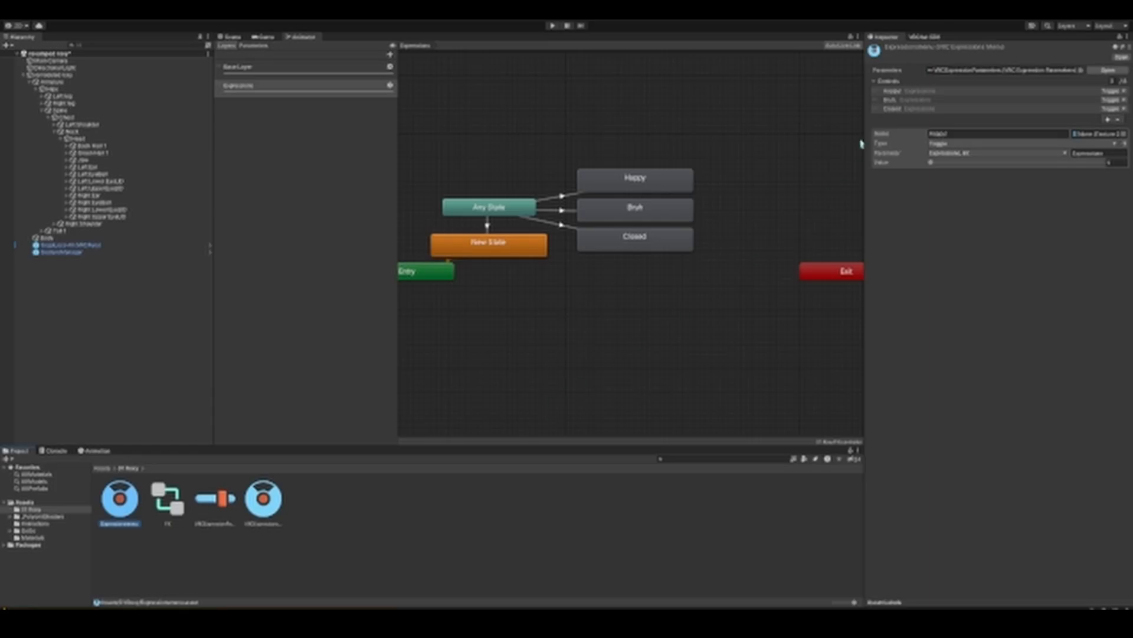
# Step: Assign the expressions submenu asset as the Sub Menu of the Expressions control in the main VRC Expressions Menu
pyautogui.click(258, 484)
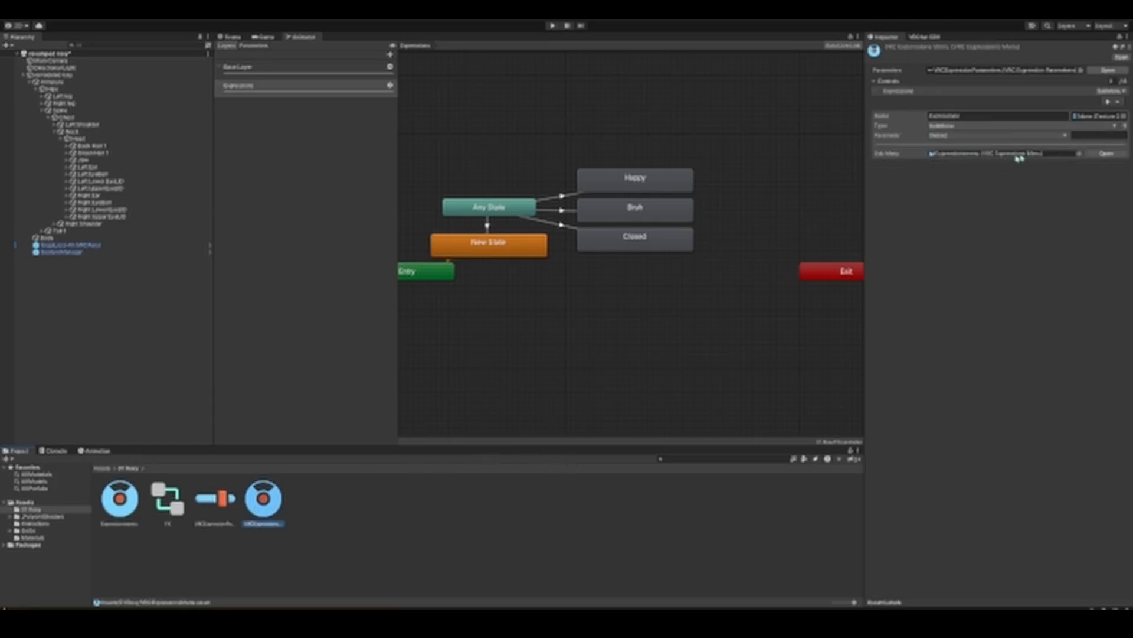
pyautogui.click(121, 503)
pyautogui.click(290, 506)
pyautogui.click(269, 507)
pyautogui.moveTo(124, 502); pyautogui.dragTo(968, 158)
# Step: Add the Angry clip from the Animations folder to the Expressions layer as a state below Closed
pyautogui.click(635, 180)
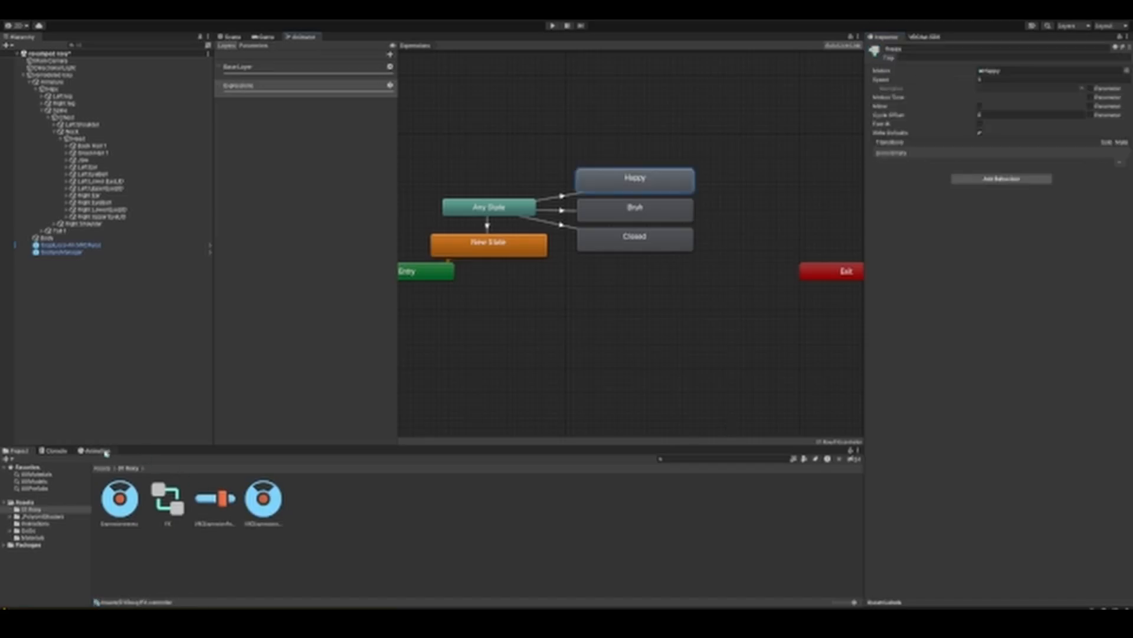
pyautogui.click(94, 451)
pyautogui.click(21, 451)
pyautogui.click(34, 524)
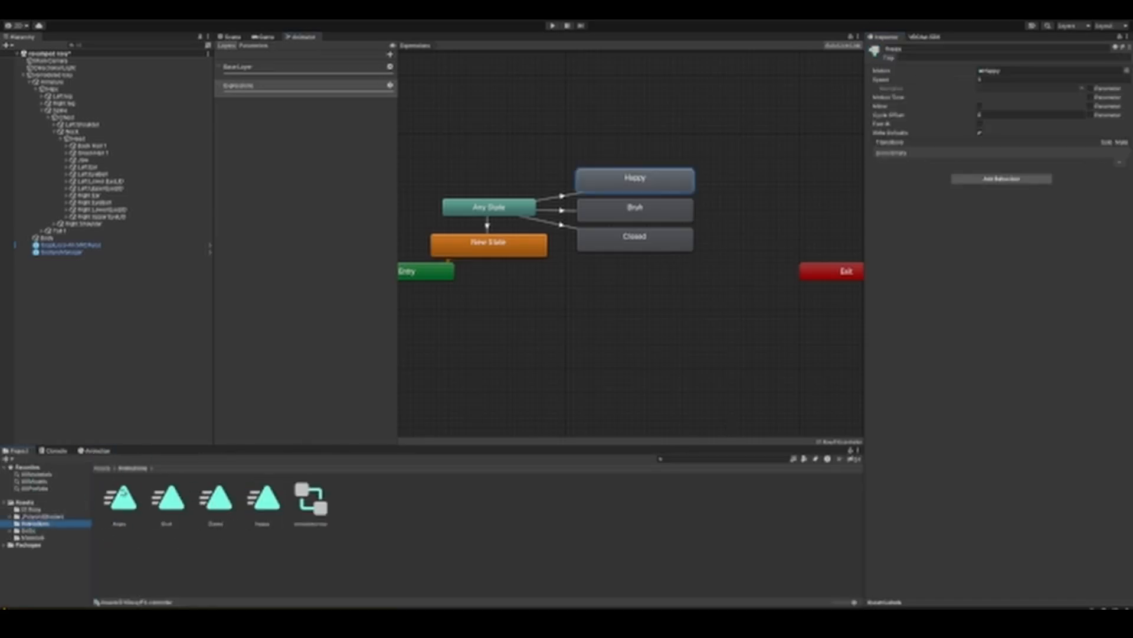
pyautogui.click(121, 499)
pyautogui.moveTo(121, 499); pyautogui.dragTo(608, 274)
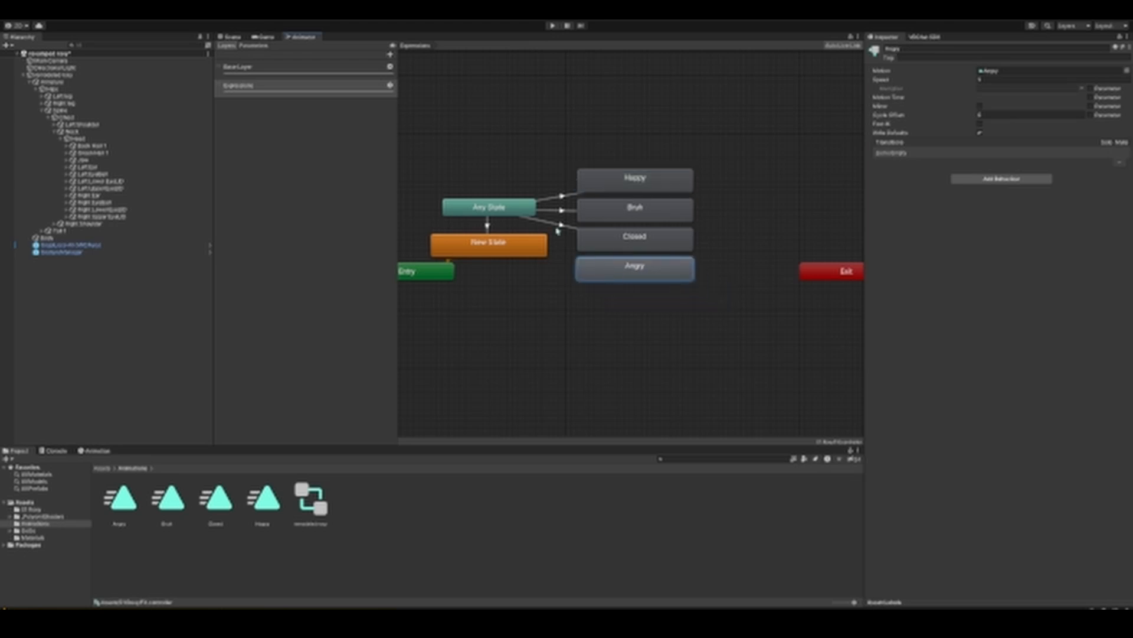
# Step: Create a transition from Any State to the Angry state
pyautogui.click(527, 208)
pyautogui.rightClick(529, 208)
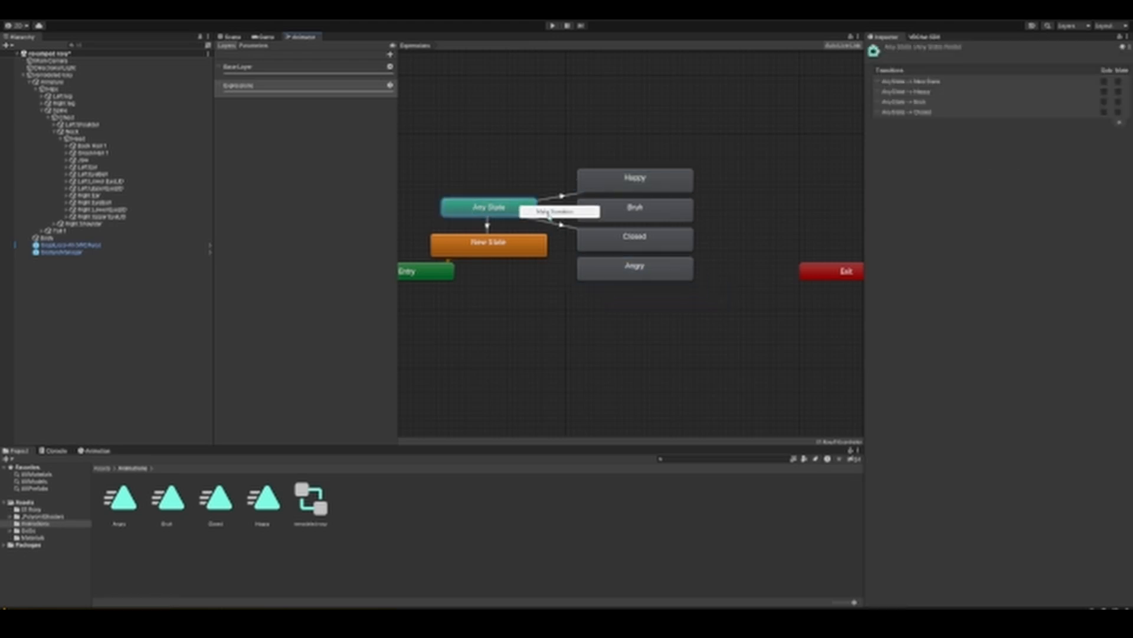
pyautogui.click(555, 211)
pyautogui.click(597, 260)
# Step: Shorten the duration of the Any State to Angry transition and disable Can Transition To Self
pyautogui.click(563, 242)
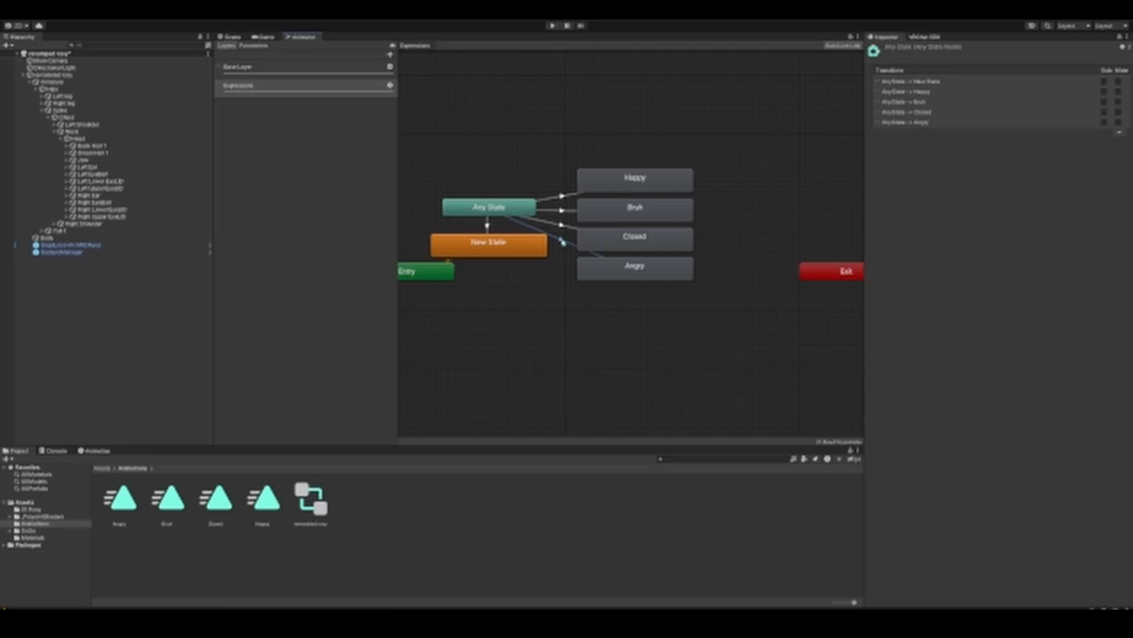
pyautogui.click(982, 167)
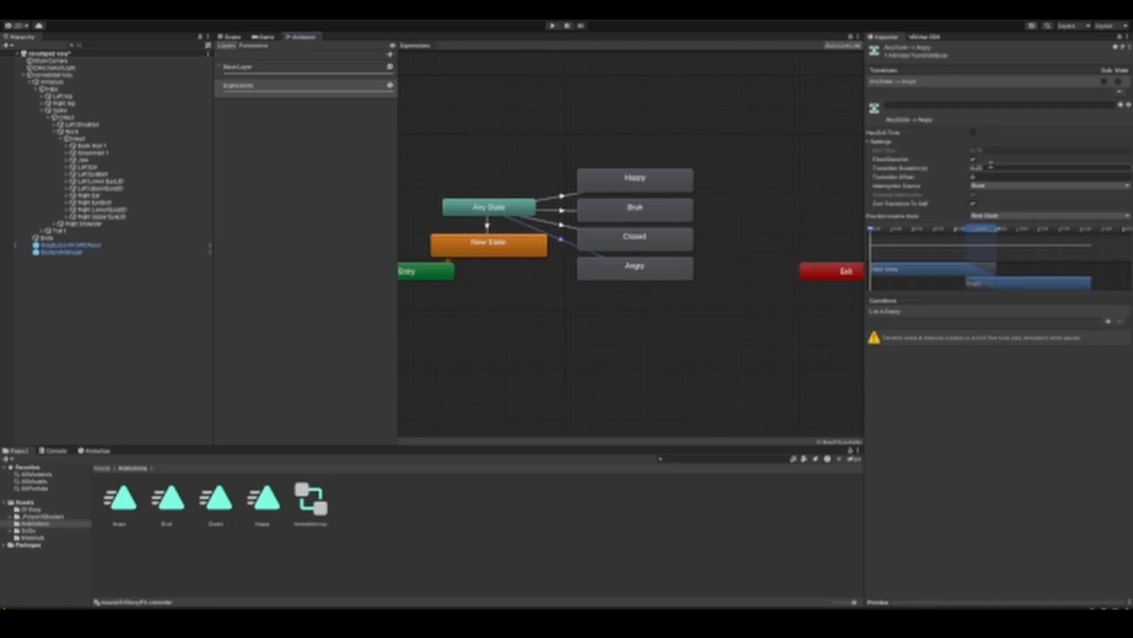
pyautogui.write('0')
pyautogui.click(973, 204)
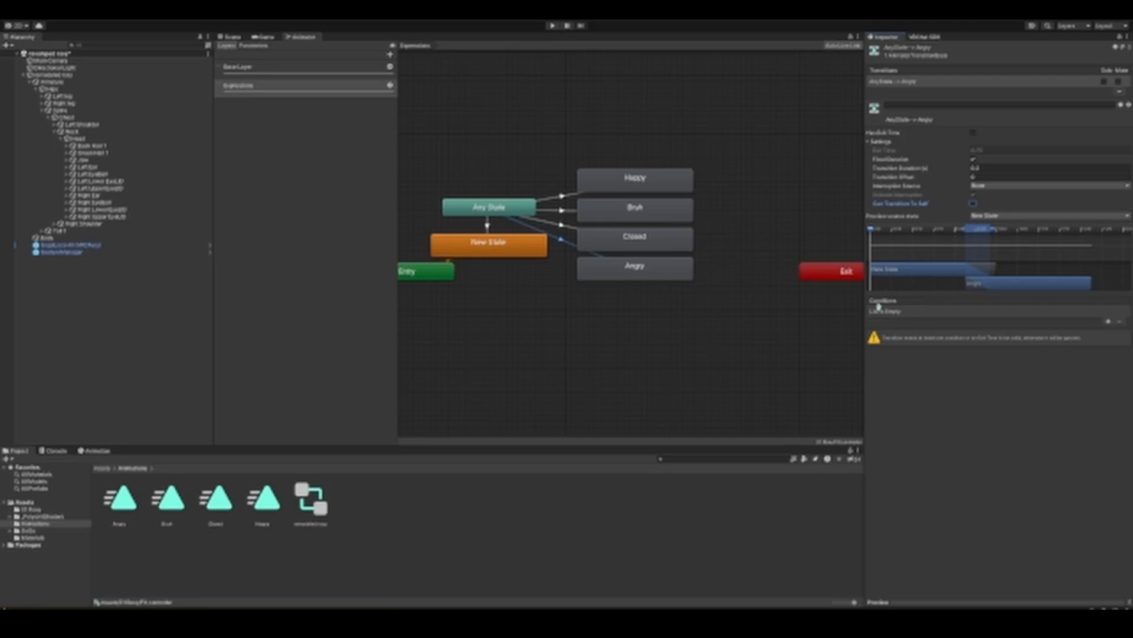
# Step: Add a condition to the Any State to Angry transition using the Expressions parameter with the Equals comparison
pyautogui.click(1109, 323)
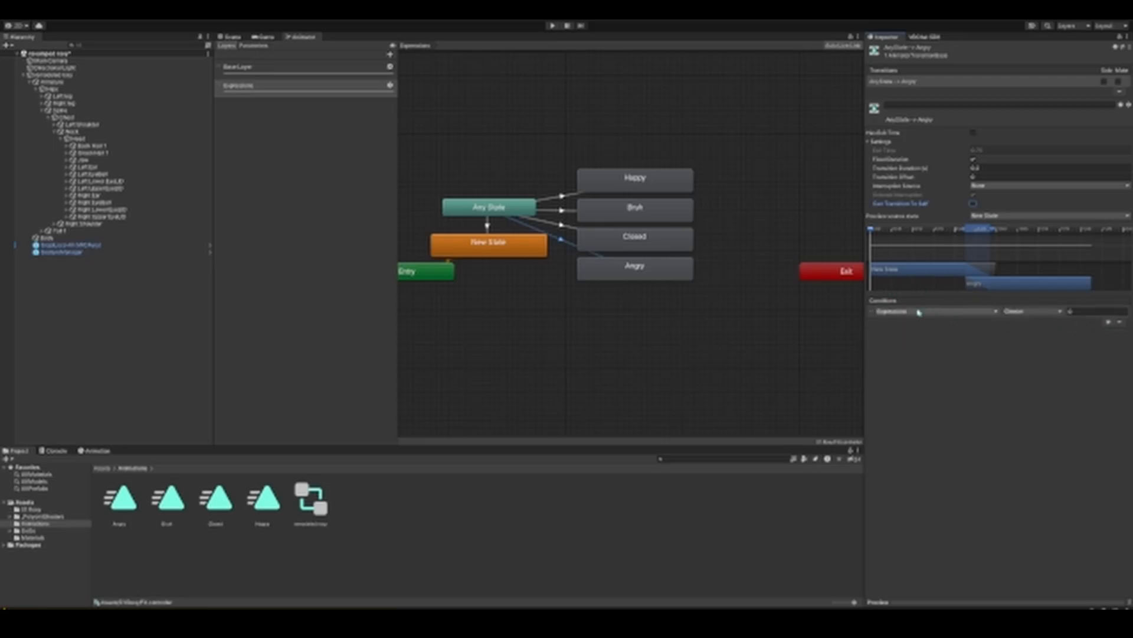
pyautogui.click(1023, 313)
pyautogui.click(1033, 341)
# Step: Check the condition values of the other Any State transitions and set the Expressions condition value of the Angry transition
pyautogui.click(481, 247)
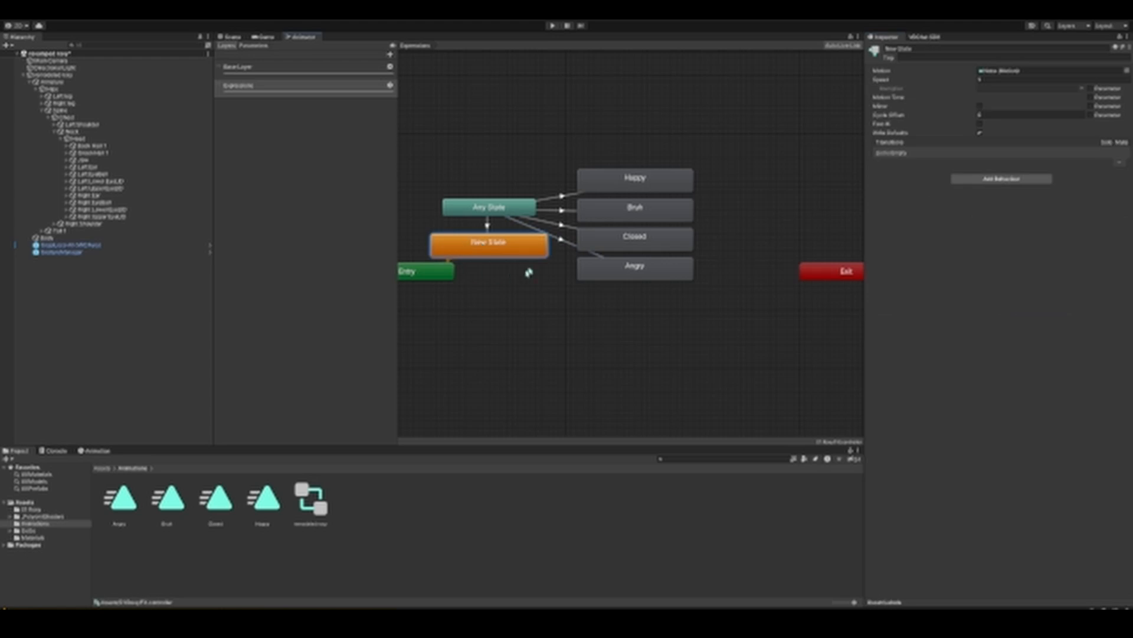
pyautogui.click(488, 226)
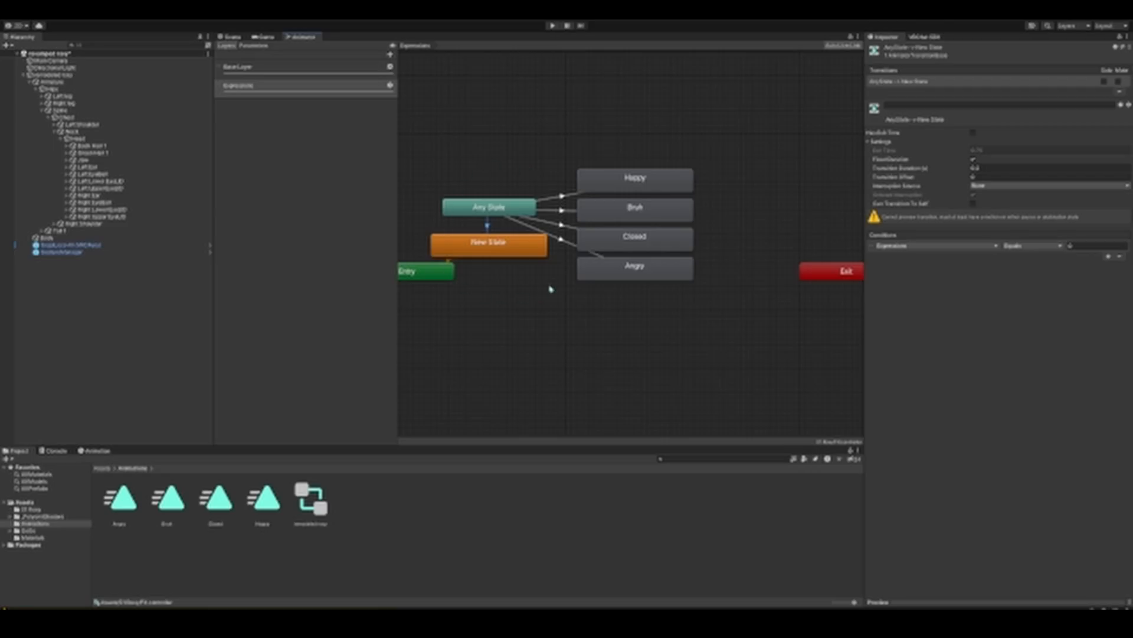
pyautogui.click(562, 197)
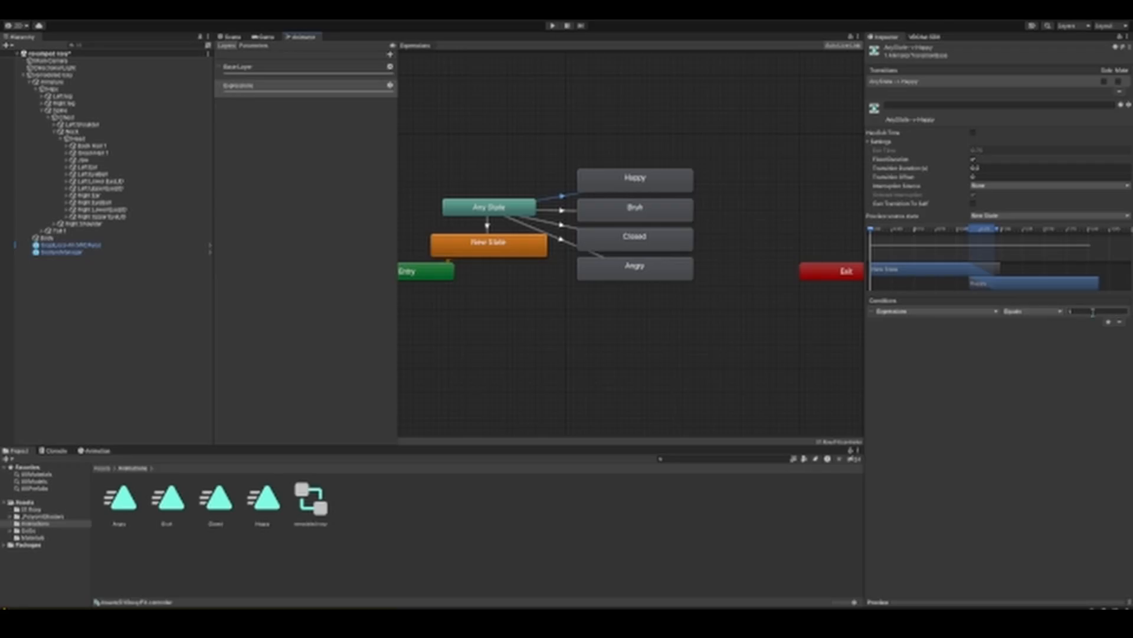
pyautogui.click(565, 210)
pyautogui.click(562, 228)
pyautogui.click(562, 244)
pyautogui.click(1092, 312)
# Step: Turn off Loop Time for the Angry animation clip
pyautogui.click(582, 534)
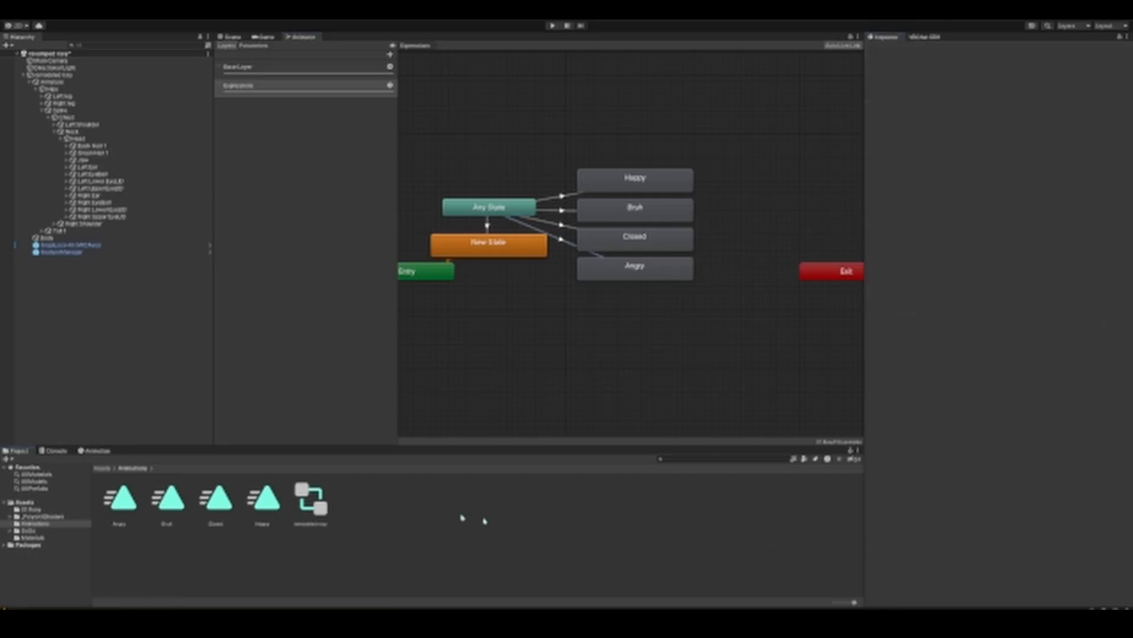
pyautogui.click(124, 502)
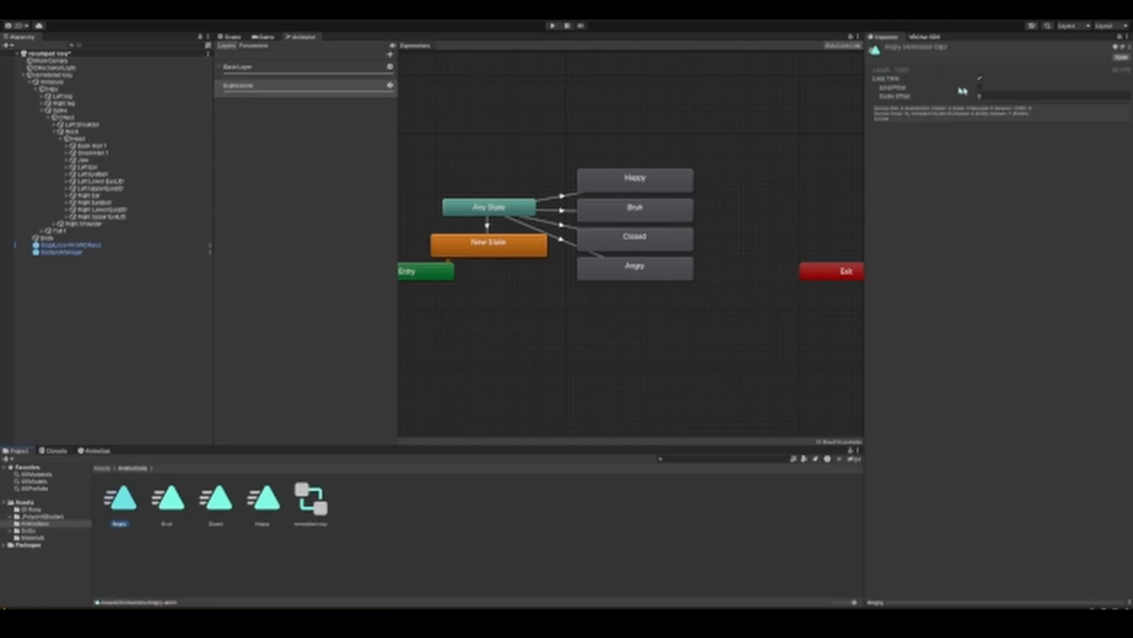
pyautogui.click(975, 80)
# Step: Add a new control to the expressions submenu asset and name it Angry
pyautogui.click(45, 509)
pyautogui.click(135, 499)
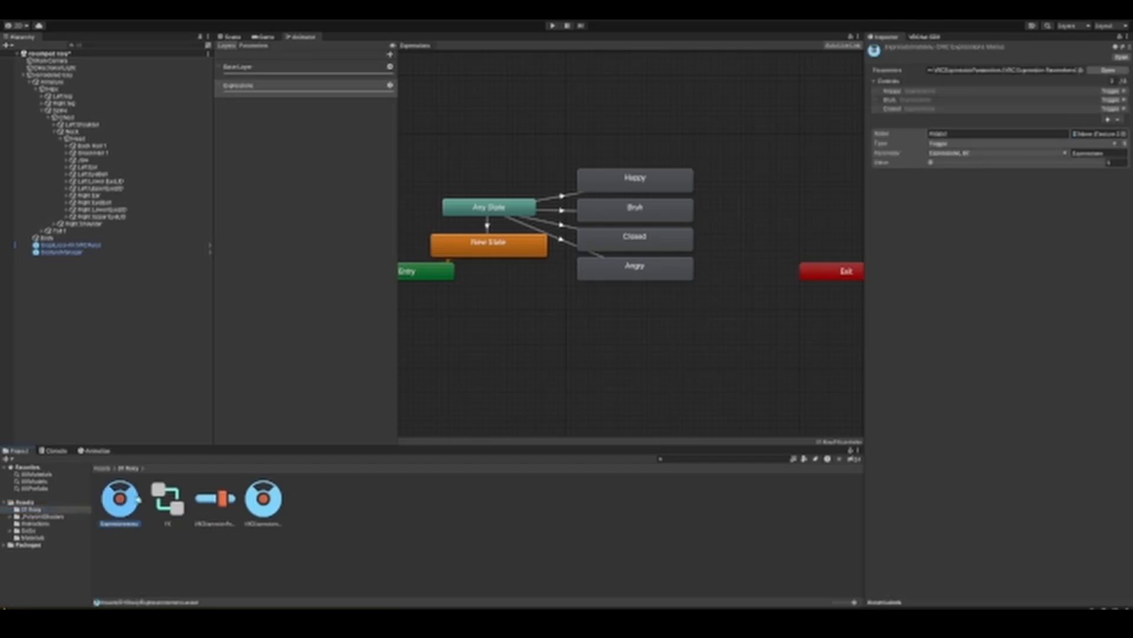
pyautogui.click(1107, 119)
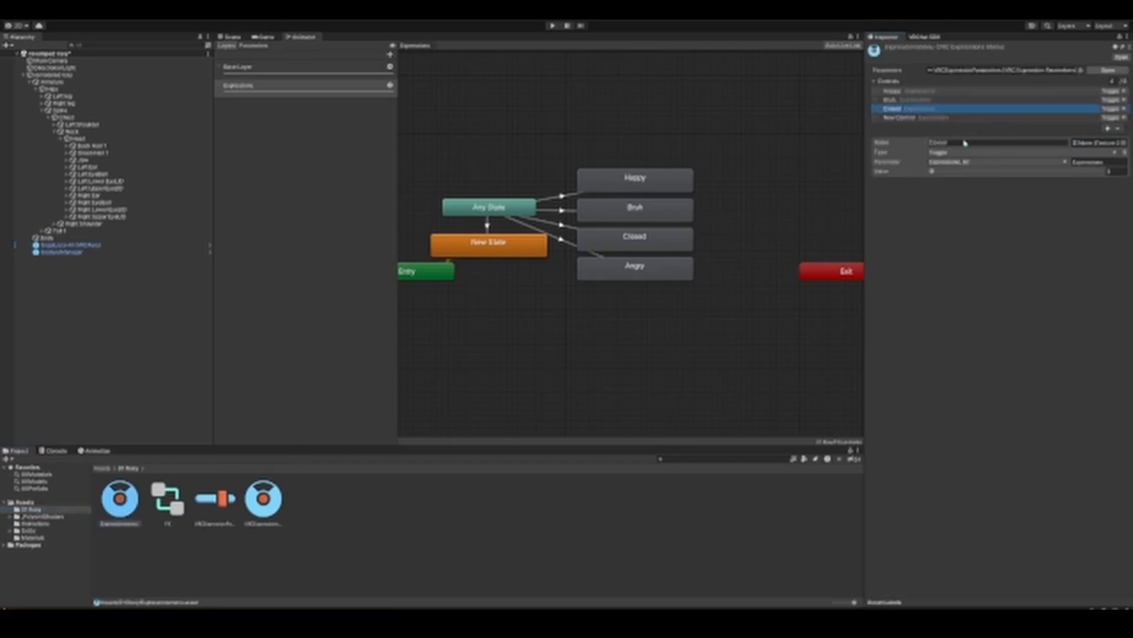
pyautogui.click(914, 118)
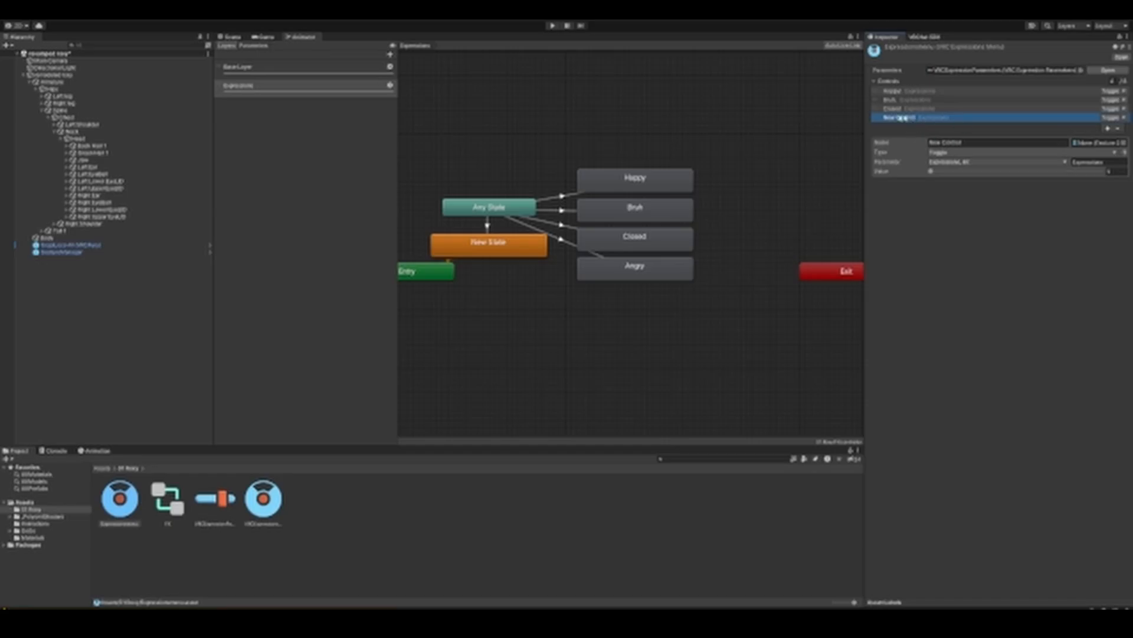
pyautogui.click(973, 145)
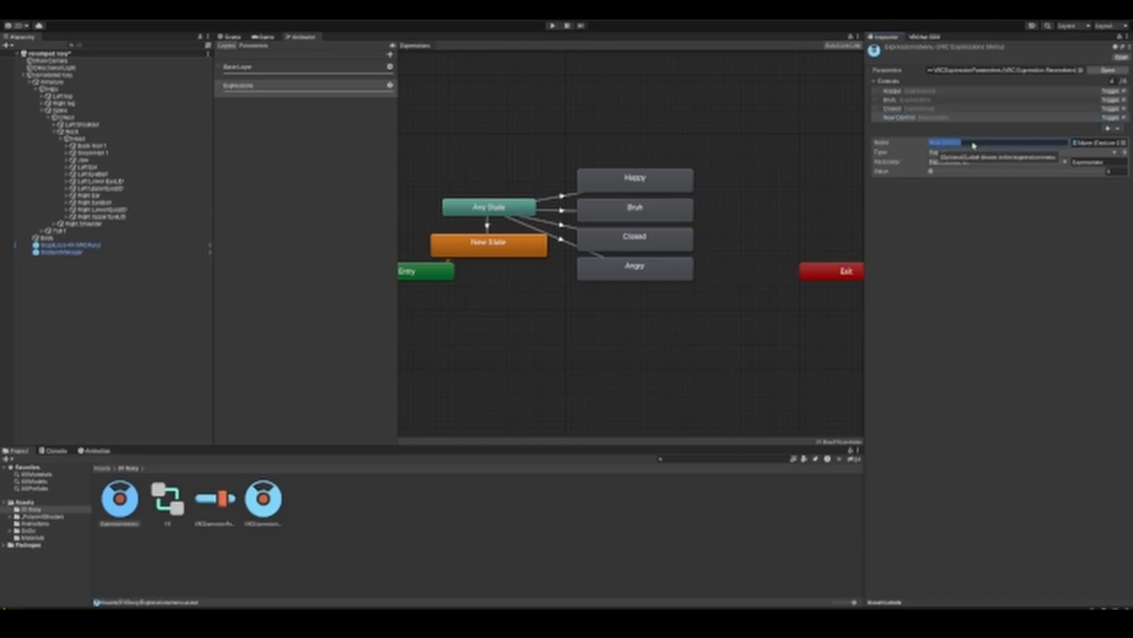
pyautogui.write('Angry')
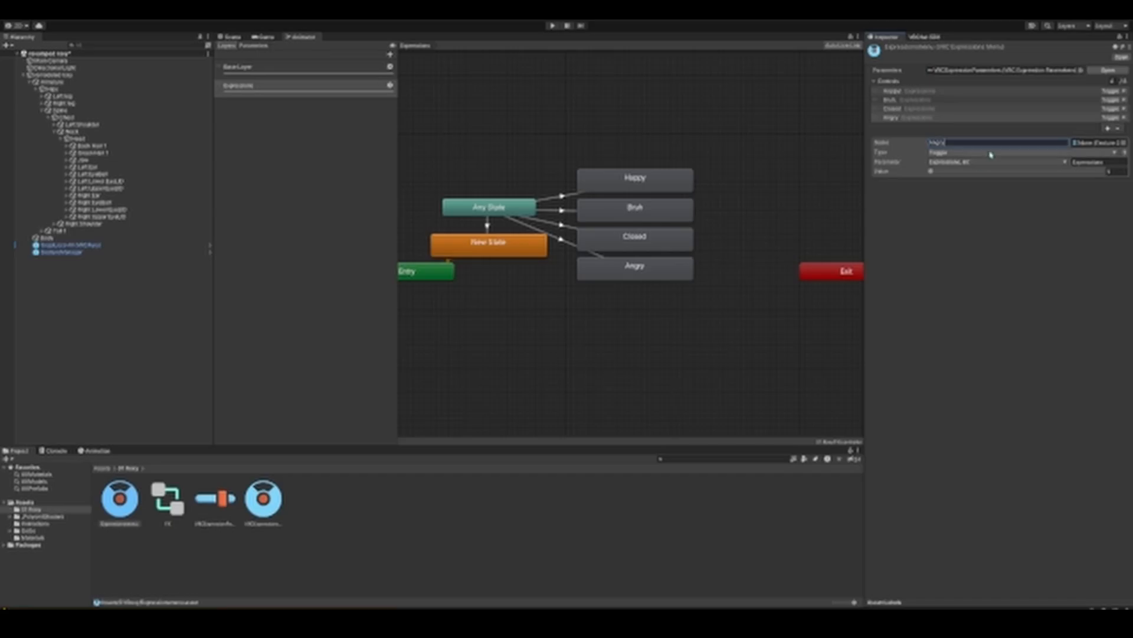
# Step: Keep the Angry control's type as Toggle and set the value for its Expressions parameter
pyautogui.click(983, 154)
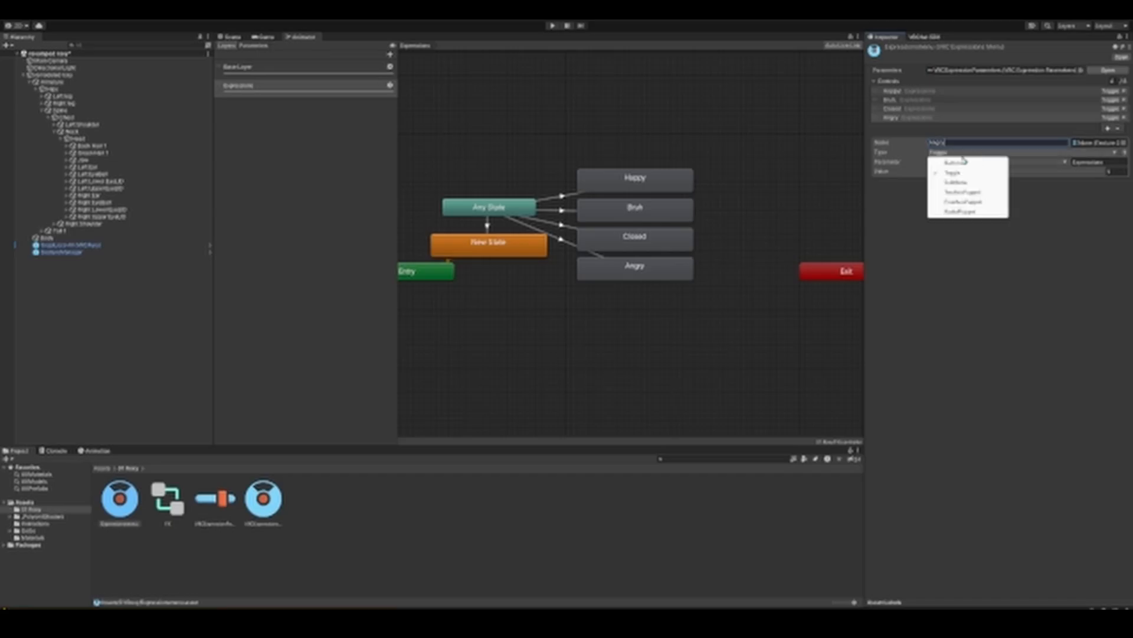
pyautogui.click(1046, 262)
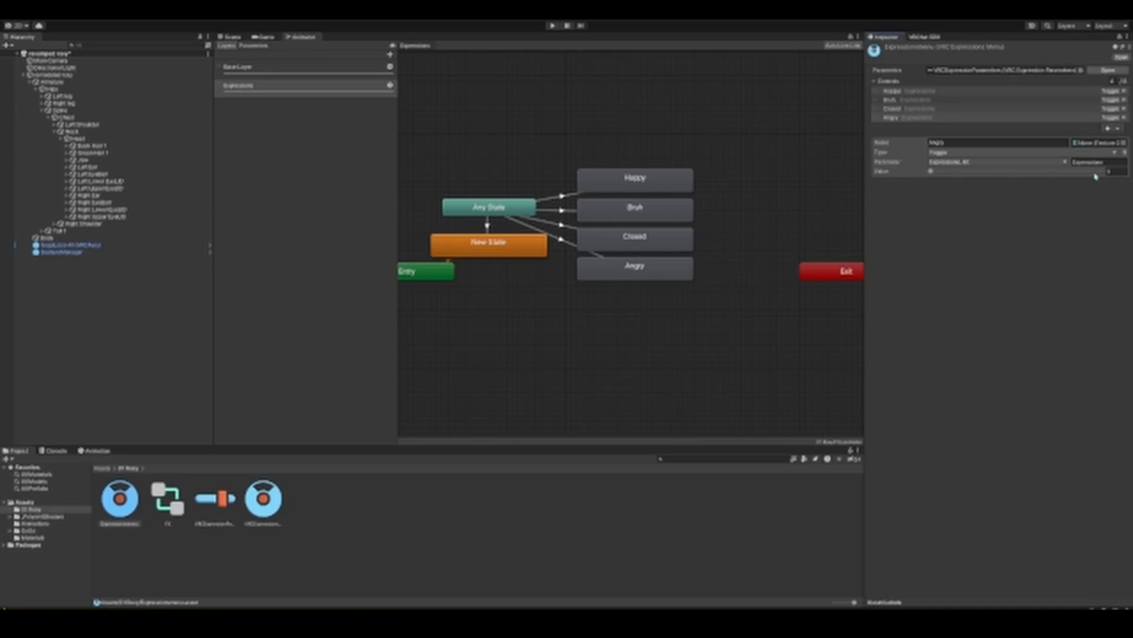
pyautogui.click(1112, 173)
# Step: Enter Play mode and test the Happy, Bruh and Closed expressions in Gesture Manager's radial menu
pyautogui.click(553, 26)
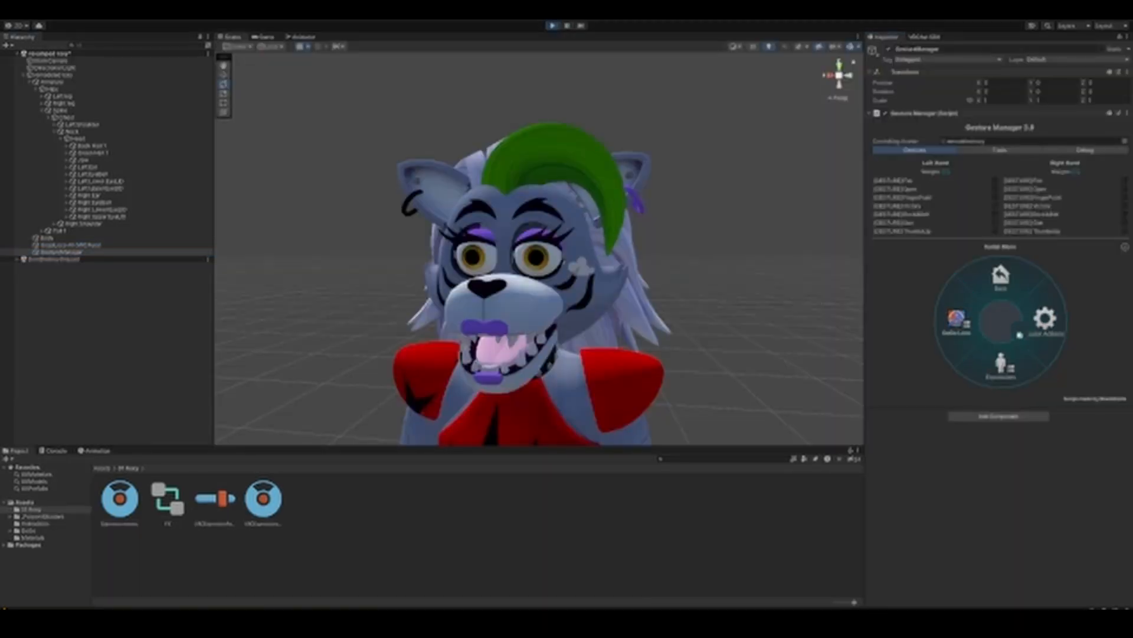
pyautogui.click(1033, 306)
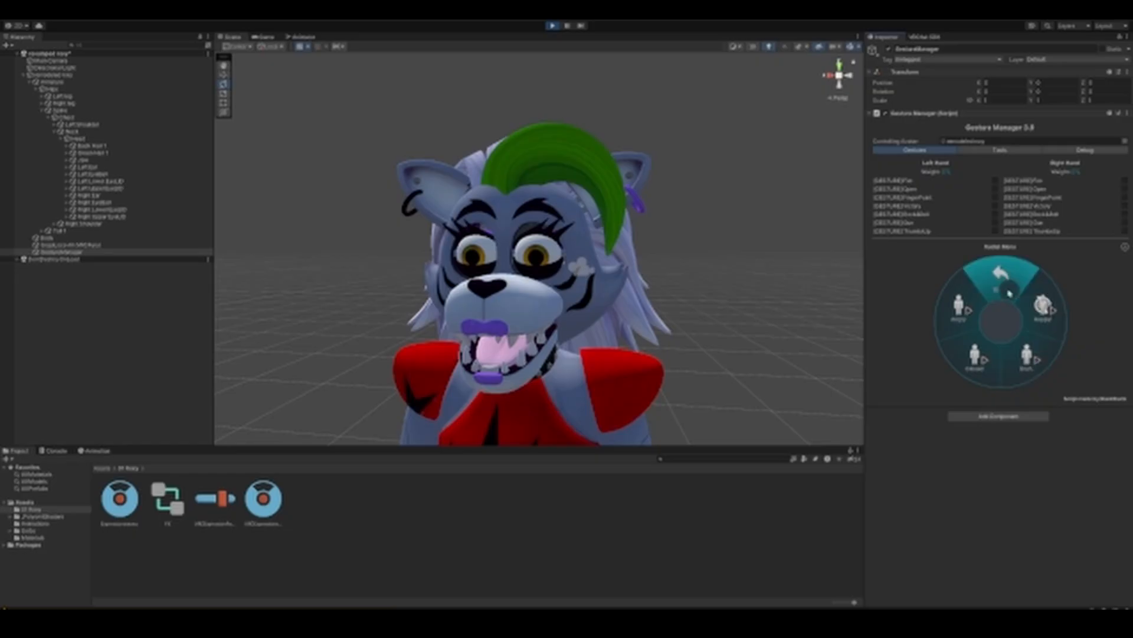
pyautogui.click(1026, 355)
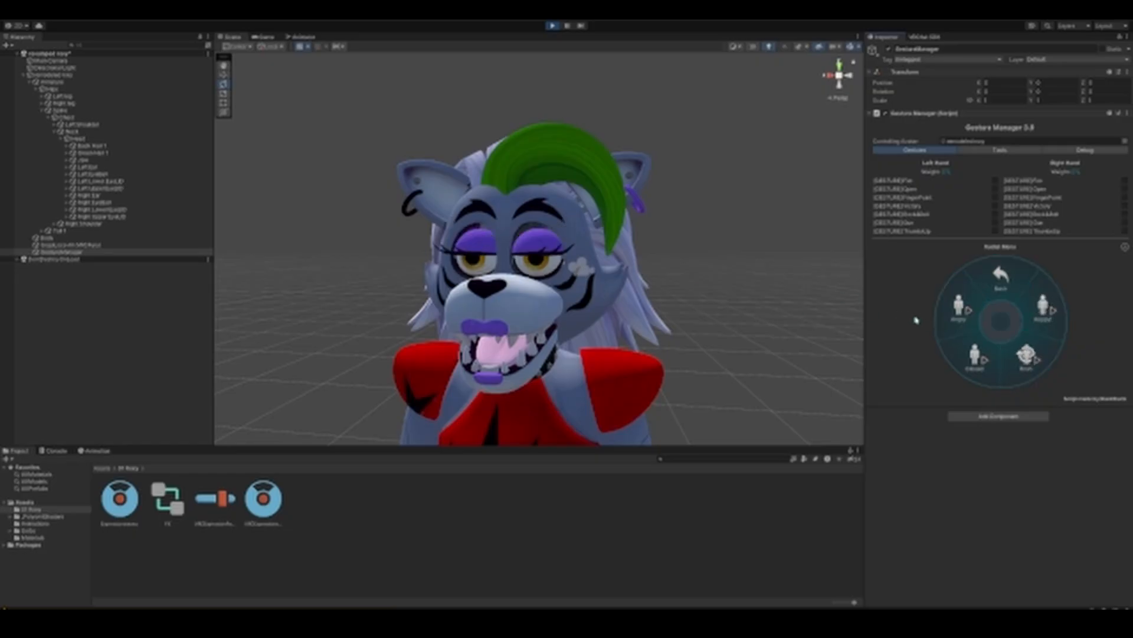
pyautogui.click(986, 356)
pyautogui.click(968, 308)
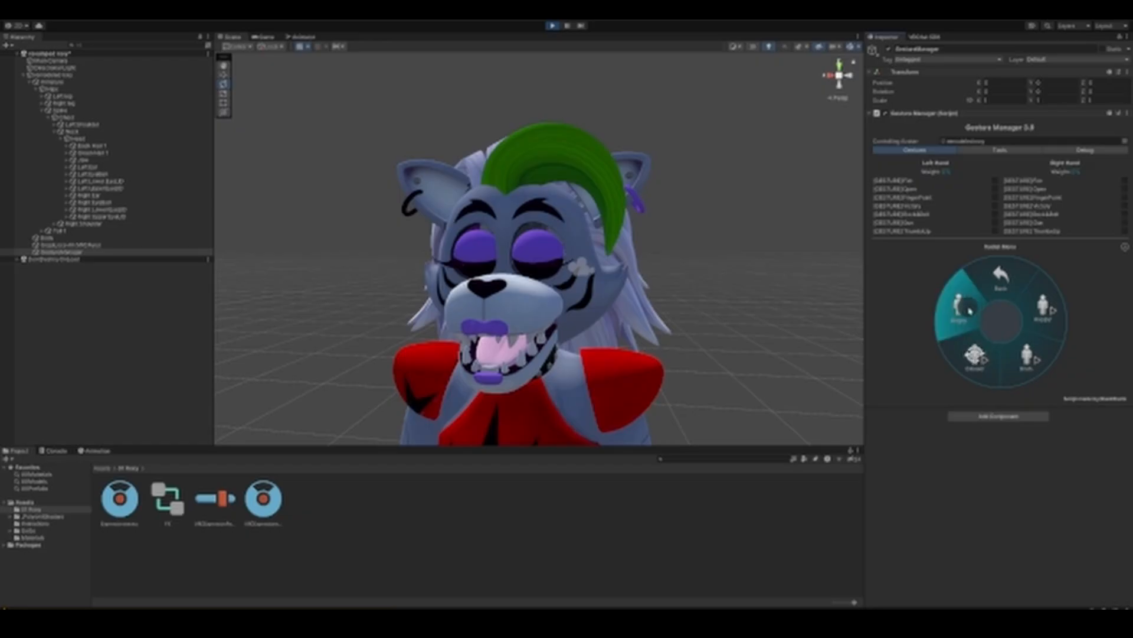
pyautogui.click(982, 353)
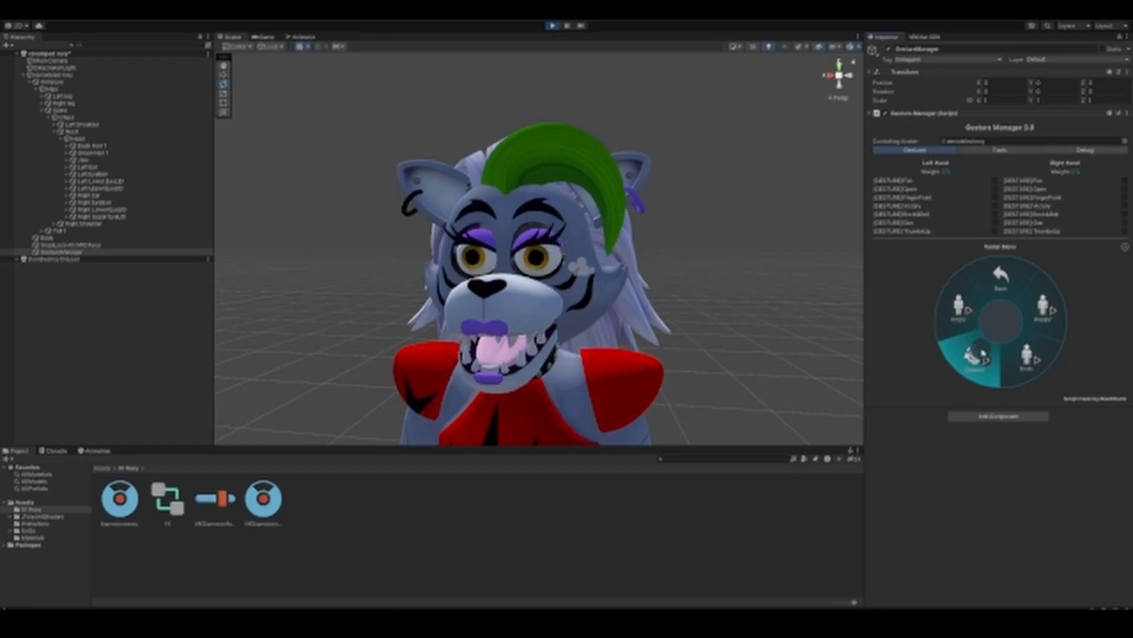
# Step: Test the Bruh, Happy and Angry toggles in the radial menu, switching Angry repeatedly, and exit Play mode
pyautogui.click(1026, 357)
pyautogui.click(1042, 321)
pyautogui.click(973, 317)
pyautogui.click(974, 316)
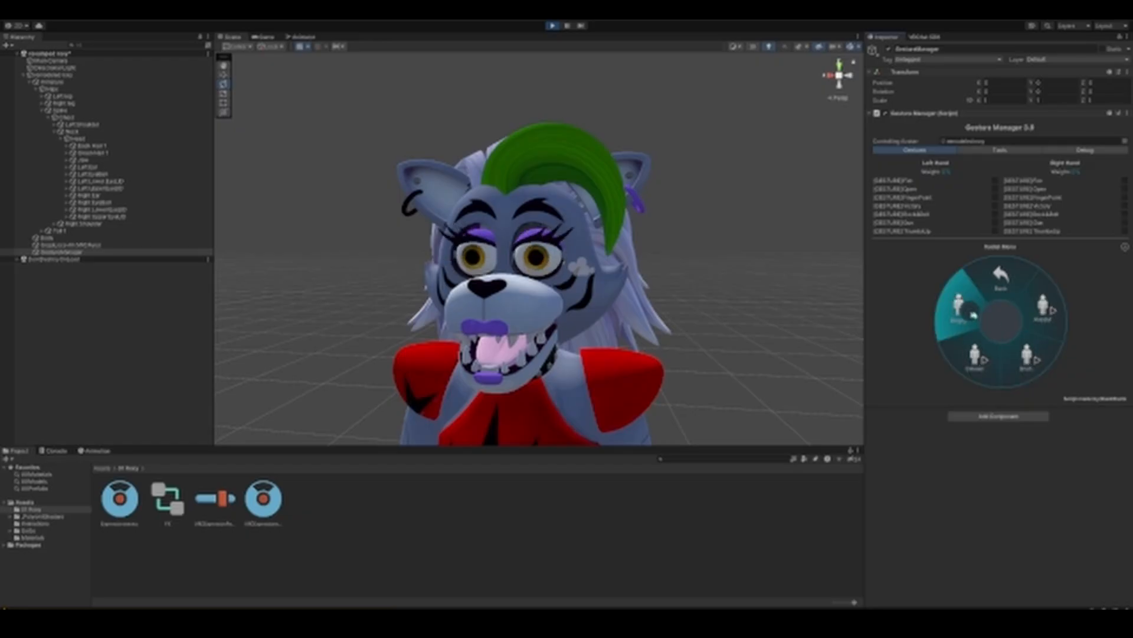
pyautogui.click(974, 316)
pyautogui.click(974, 315)
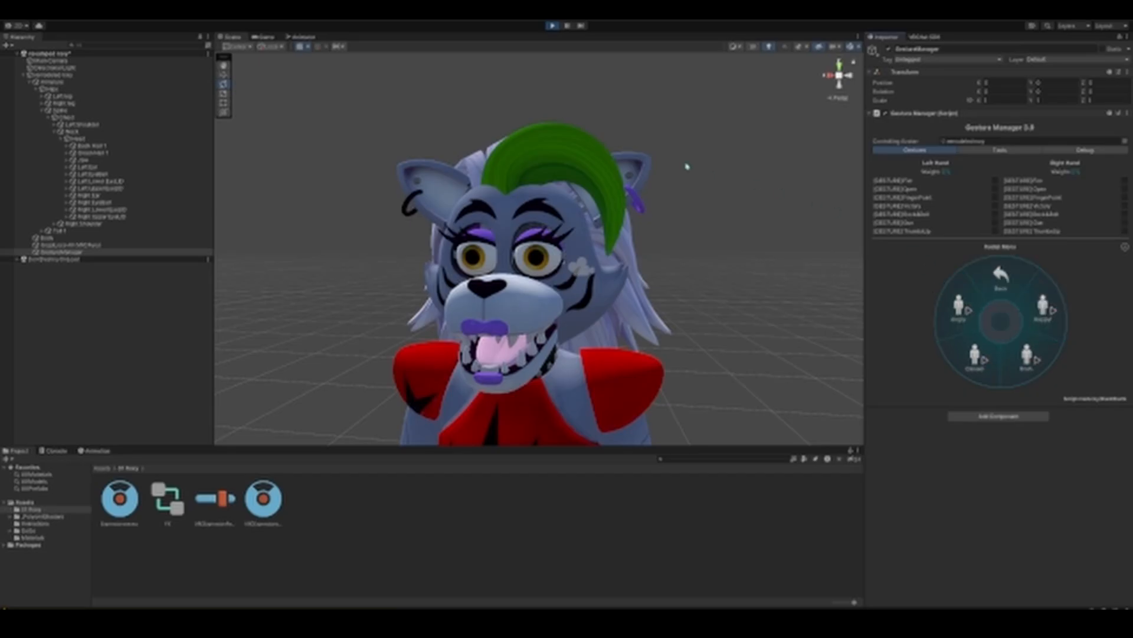
pyautogui.click(553, 27)
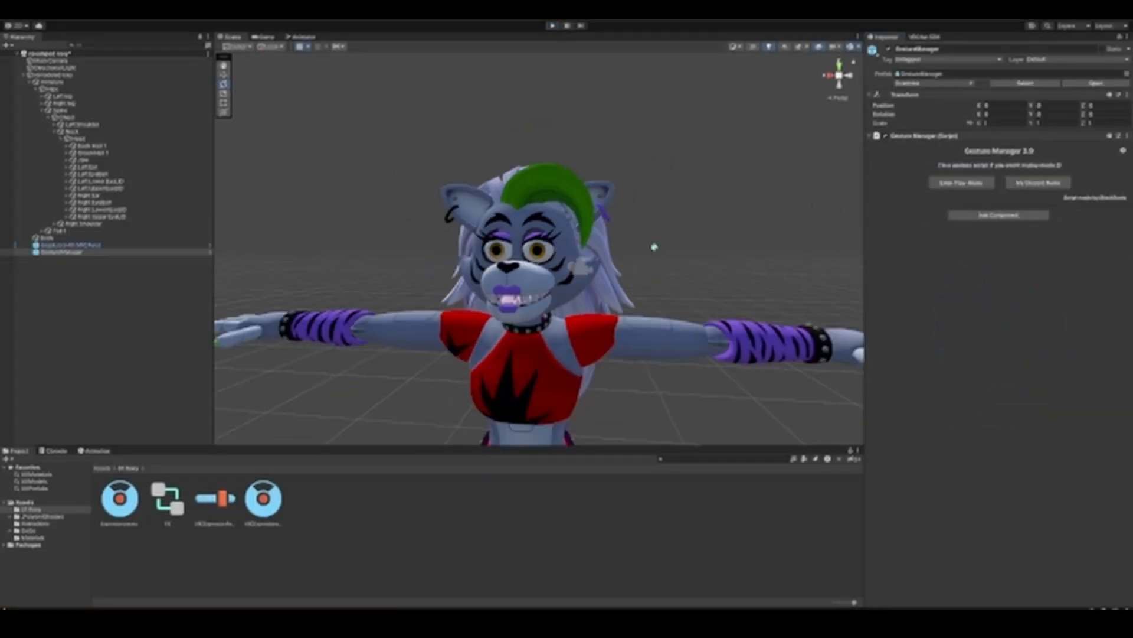